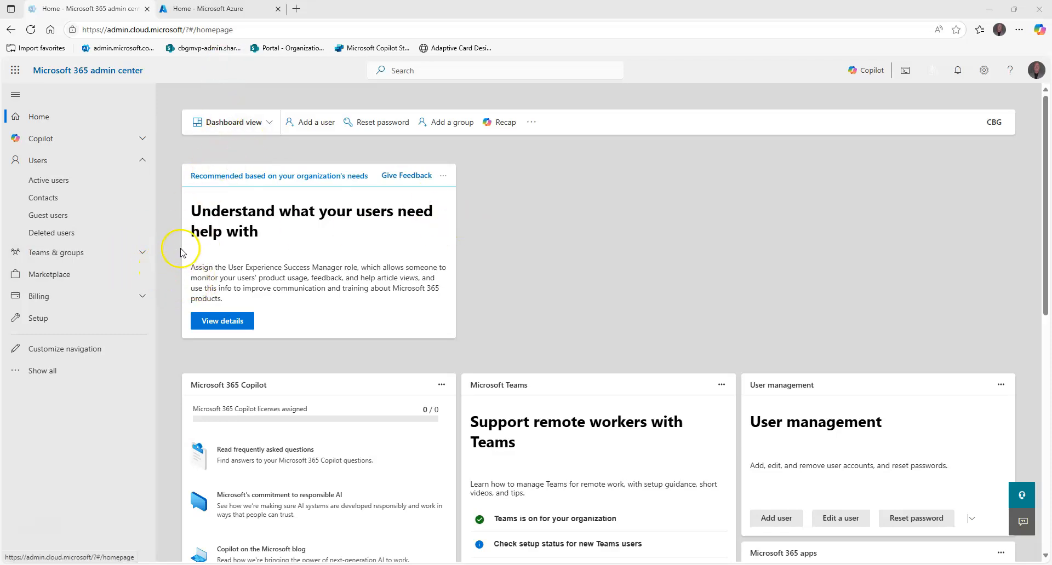
Switch to the Azure portal and view Microsoft Entra ID's cross-tenant synchronization configurations and the new configuration form, leaving it without creating one
click(231, 10)
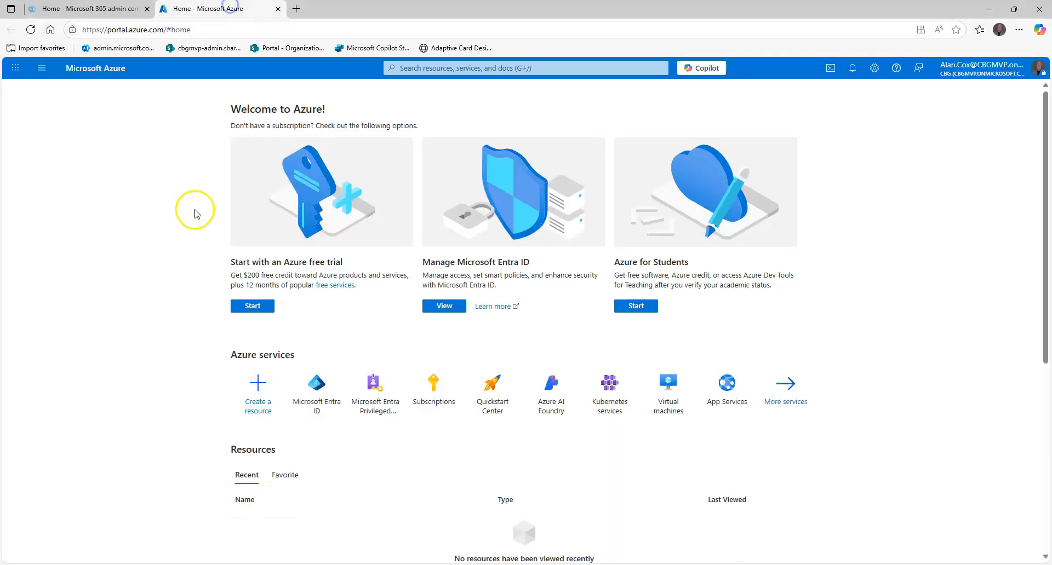
click(299, 387)
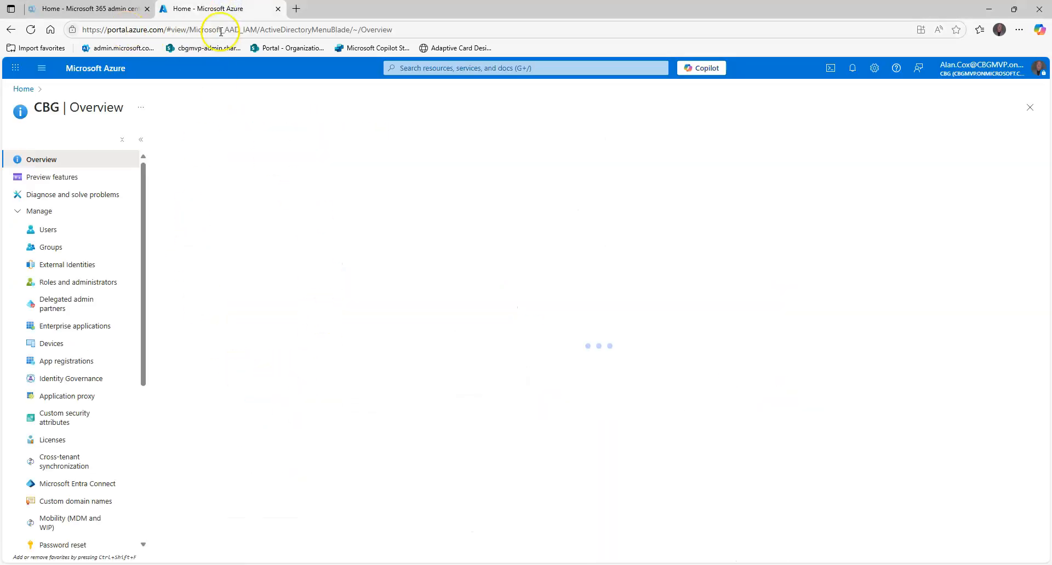
scroll(82, 281, down, 3)
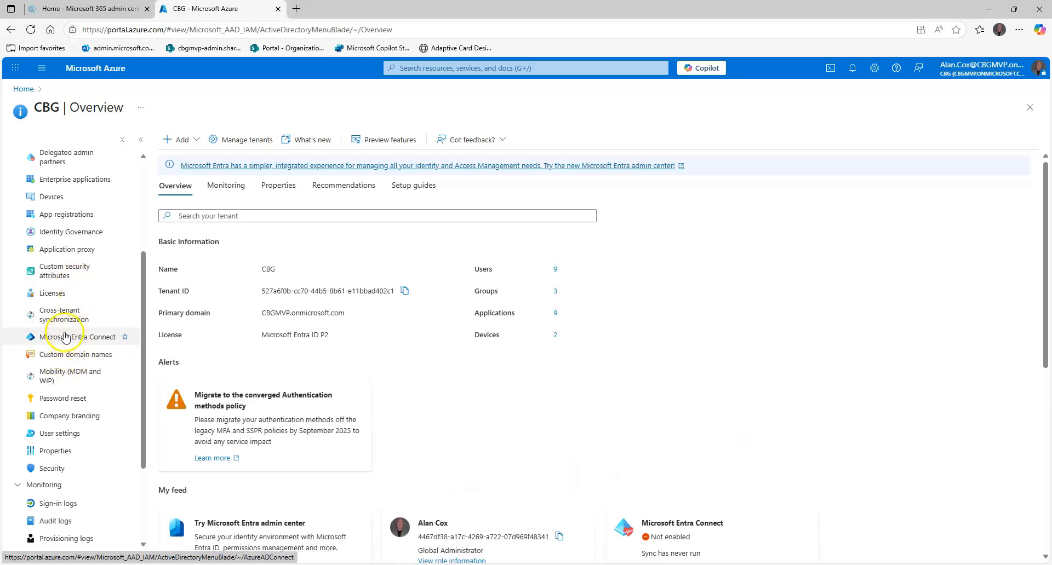
click(62, 322)
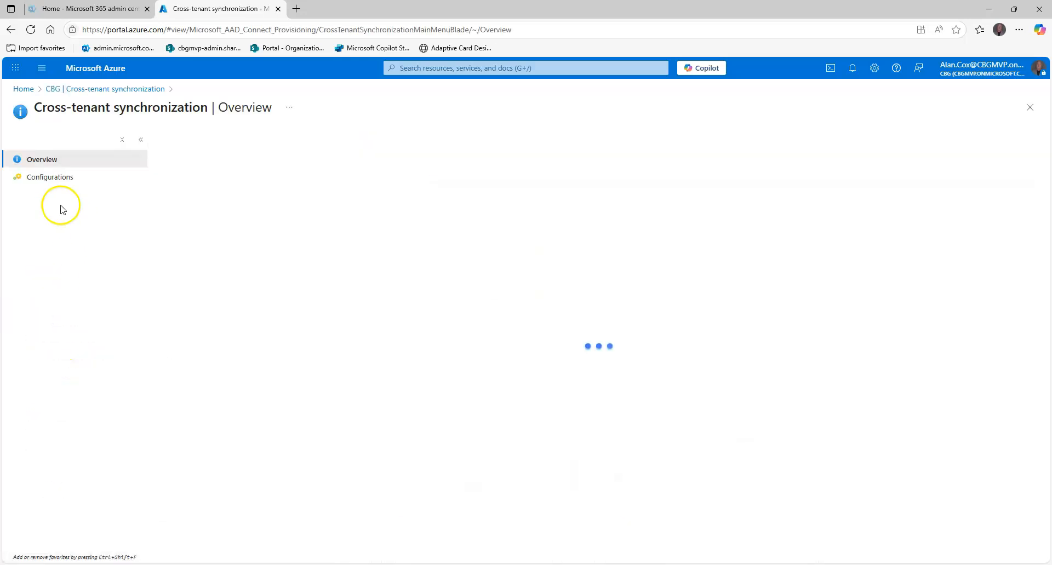
click(74, 186)
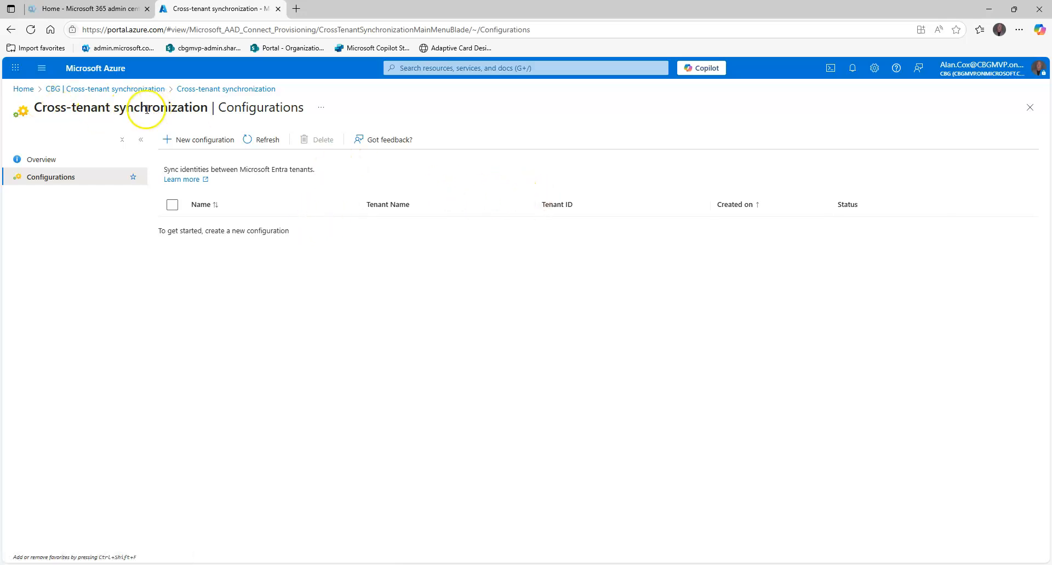
click(200, 139)
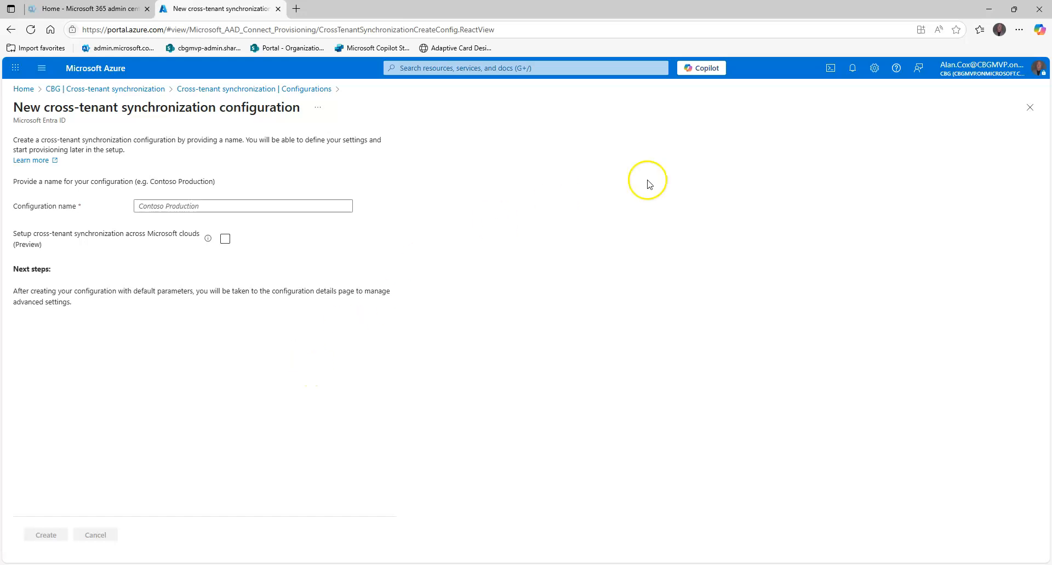
click(1031, 107)
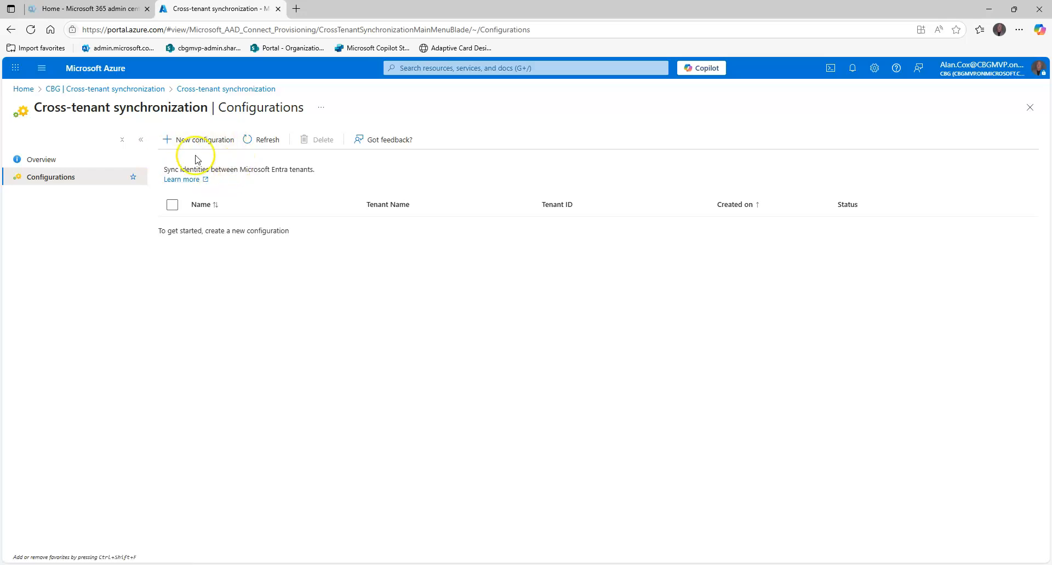
Switch to the Microsoft 365 admin center and open Multitenant collaboration in the organization profile settings
click(100, 9)
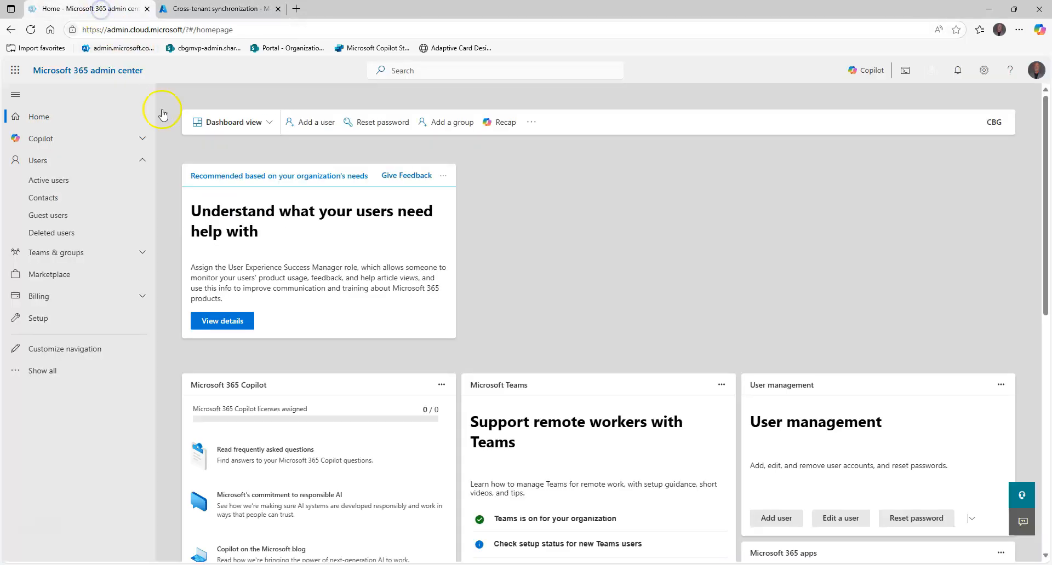
click(36, 370)
click(47, 391)
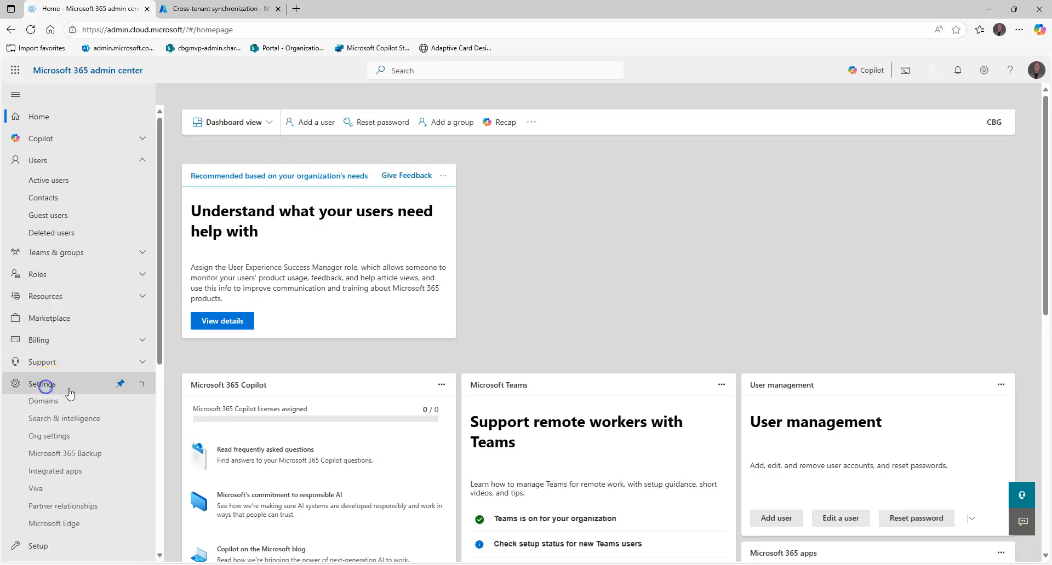
click(49, 439)
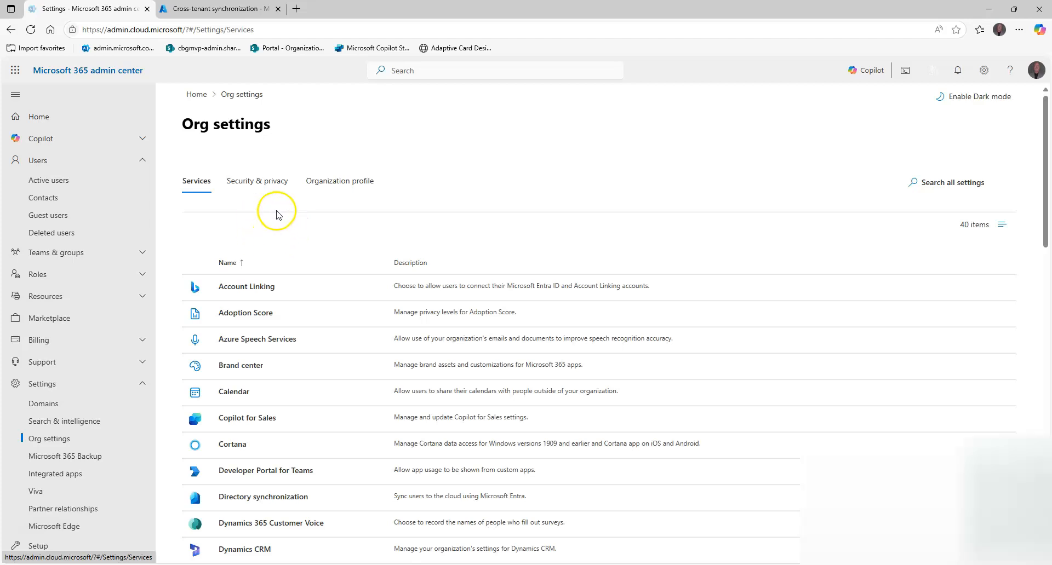
click(284, 182)
click(324, 189)
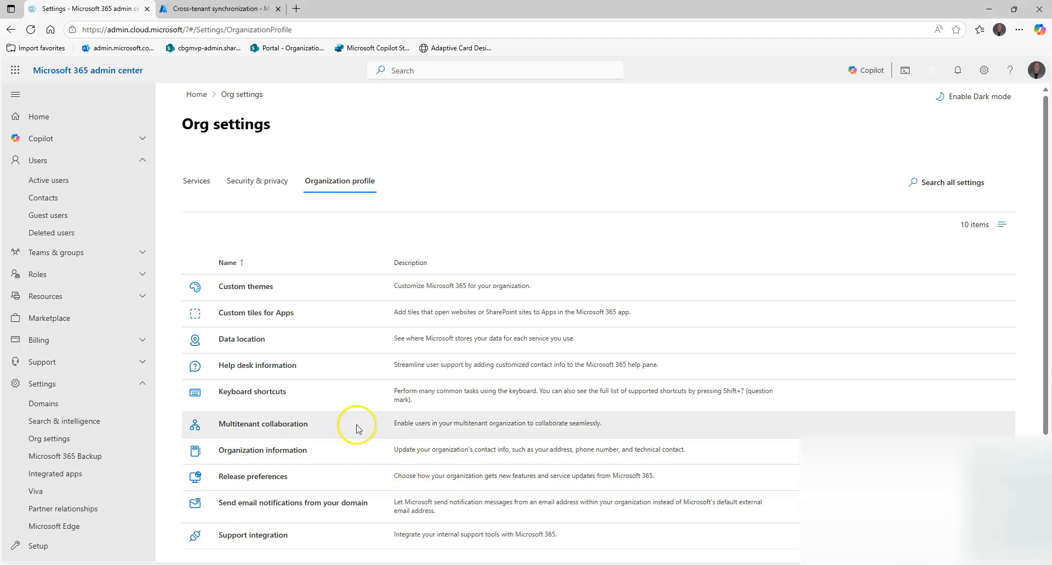
click(273, 430)
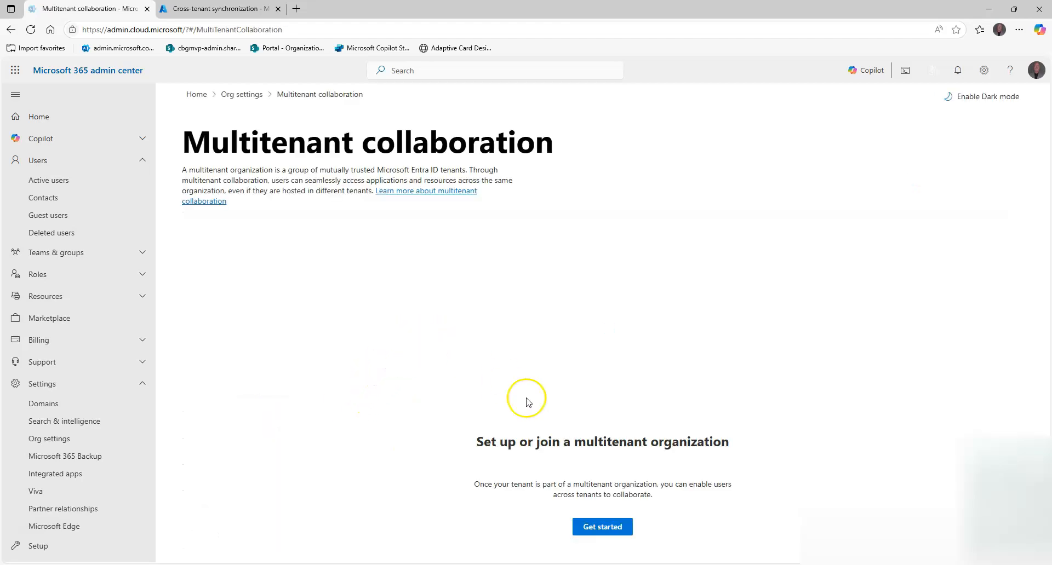
Start the multitenant organization setup with the option to create a new multitenant organization
drag(732, 441, 674, 442)
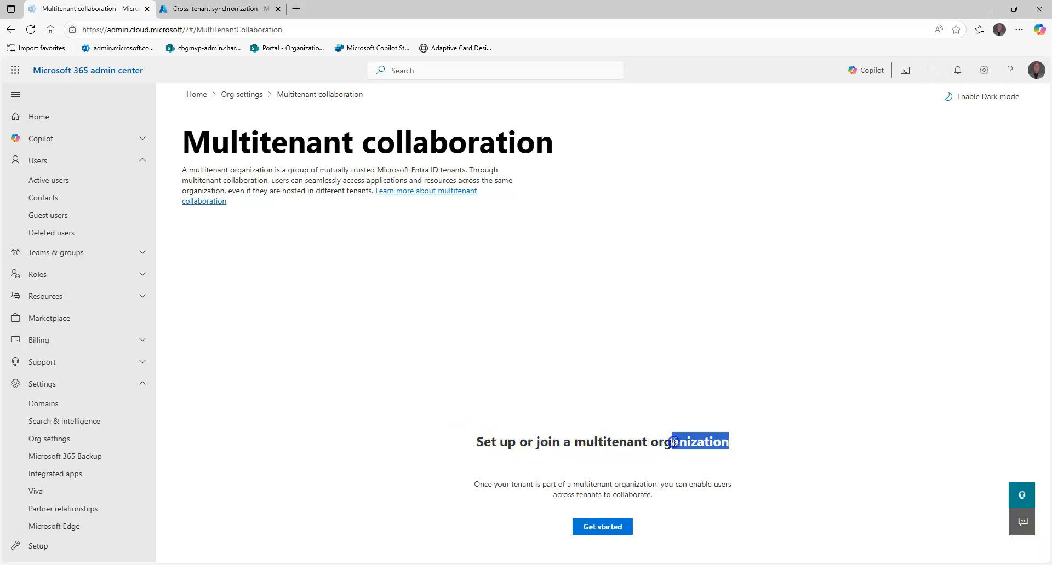
click(622, 385)
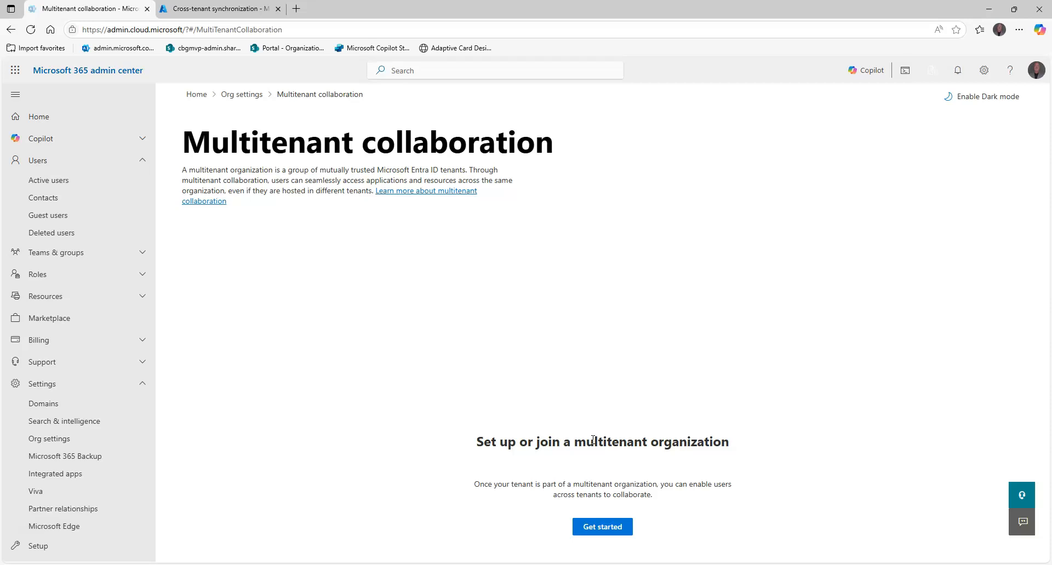
drag(516, 442, 482, 444)
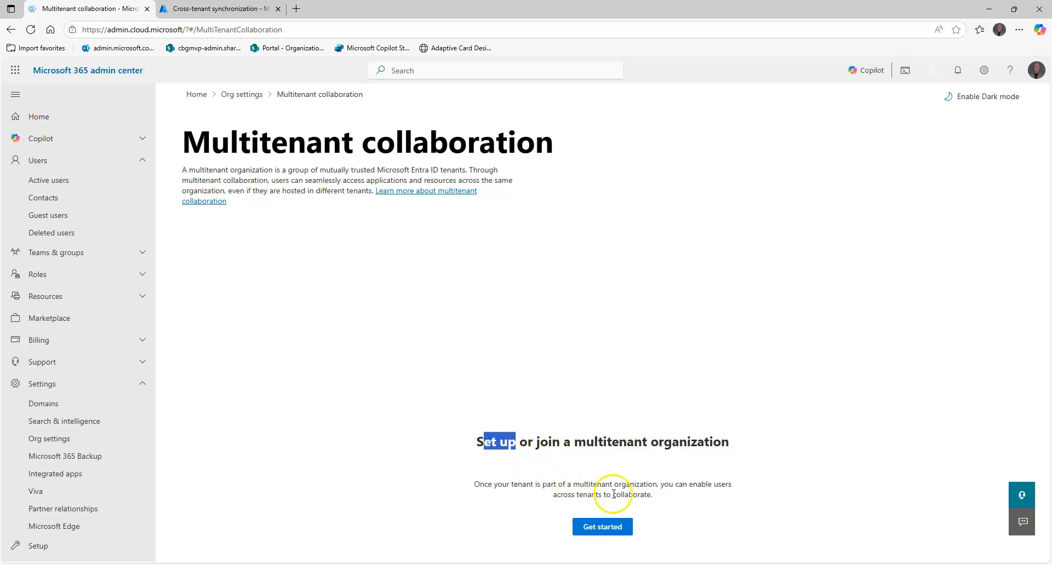
click(597, 530)
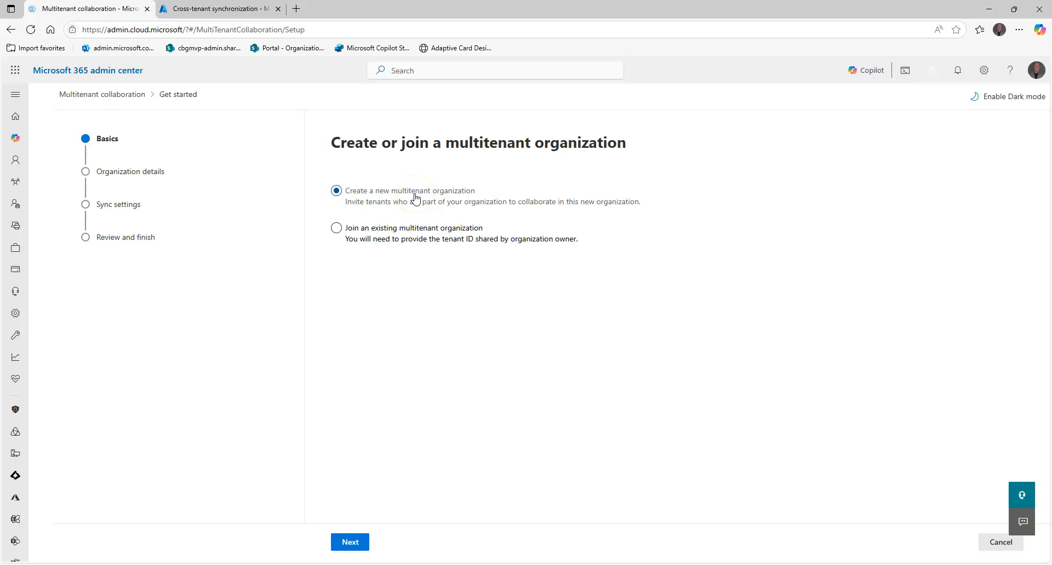
click(350, 542)
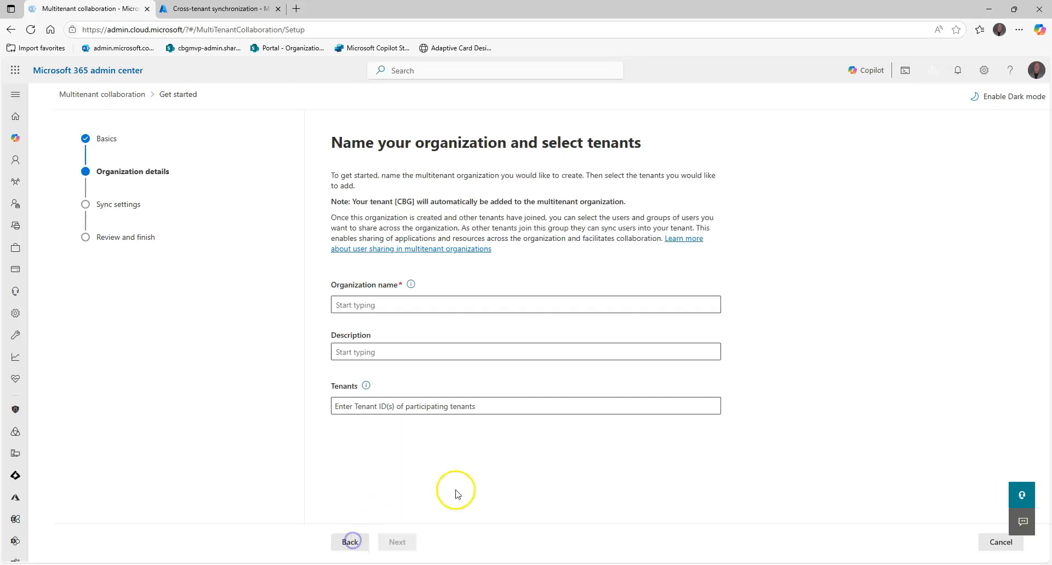
Check the organization name's help note and name the multitenant organization "CBG MTO"
click(395, 302)
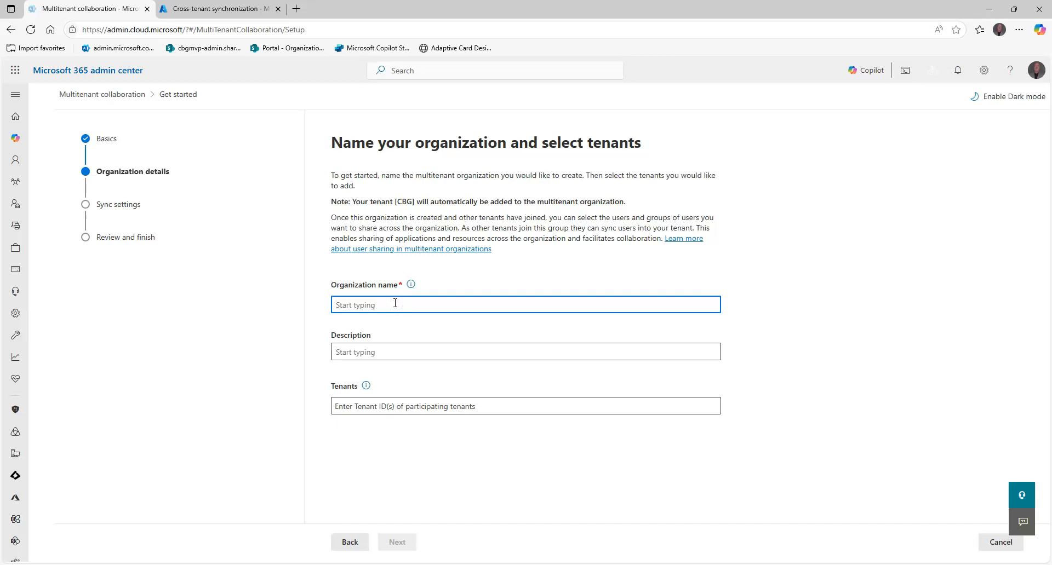
click(411, 286)
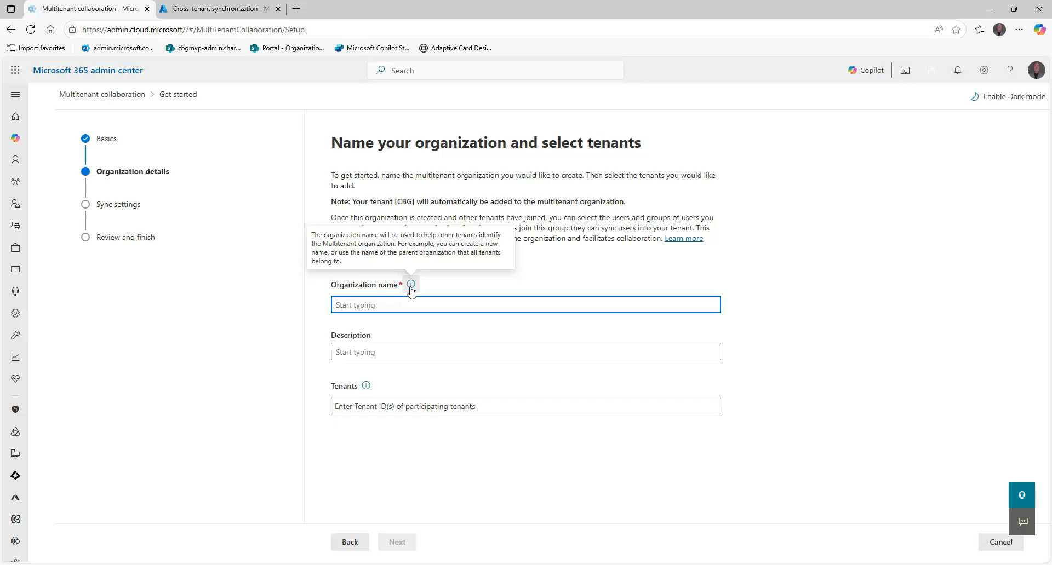
click(411, 285)
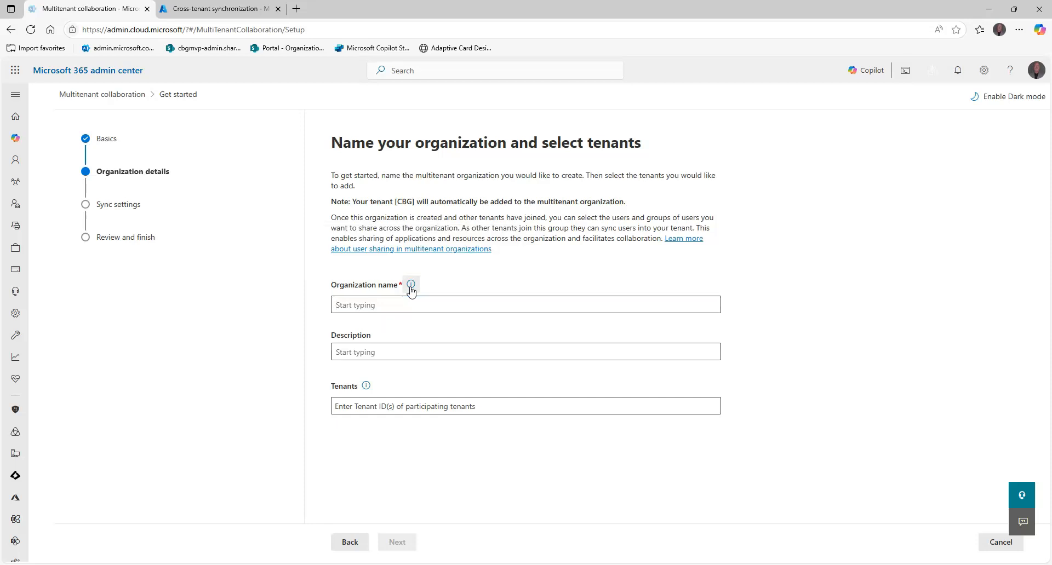
click(409, 303)
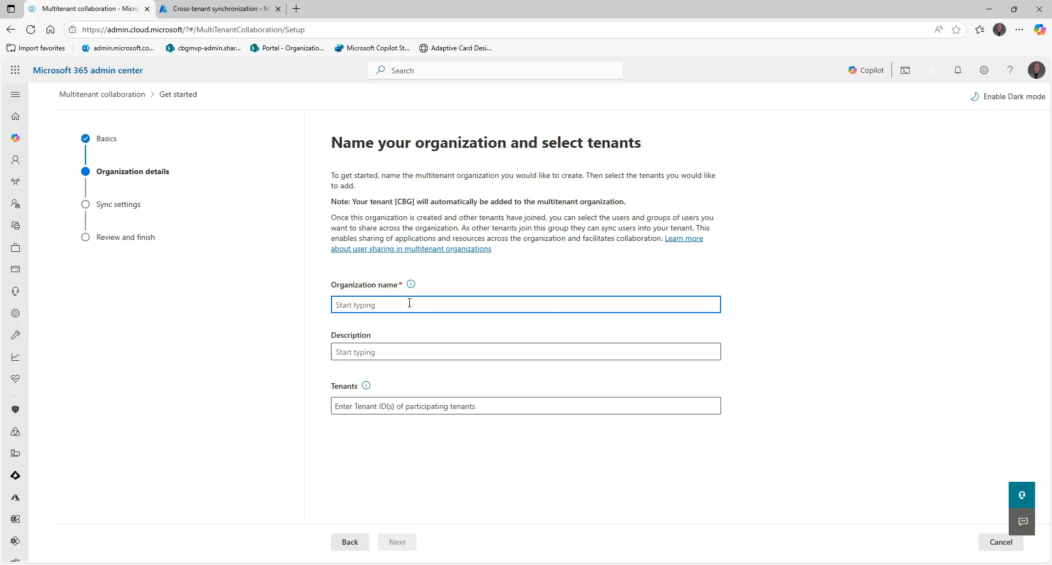
text(CBG)
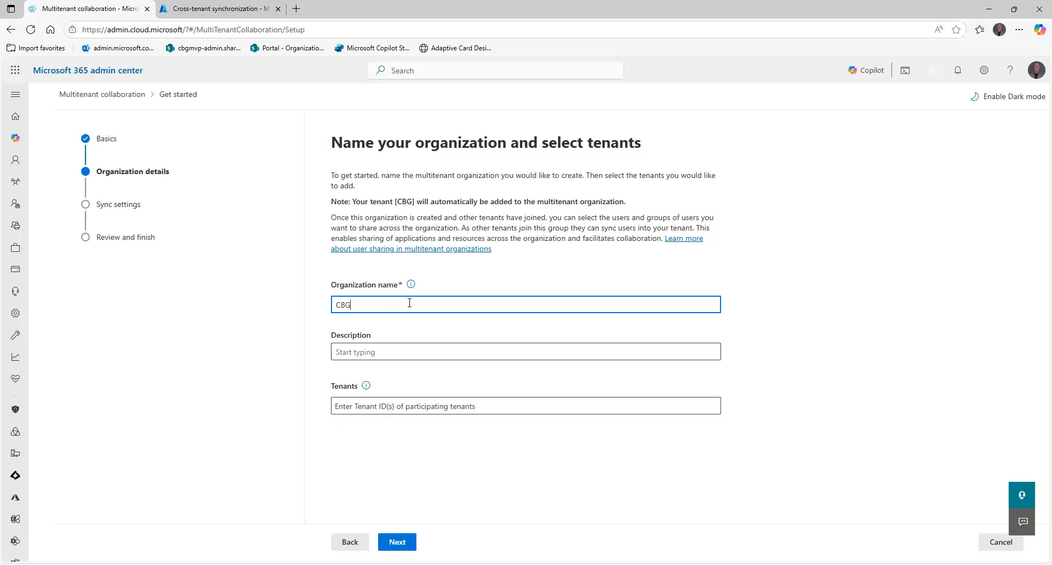
text( MTO)
Enter "CBG's Multi-Tenant Org." as the organization's description
click(381, 354)
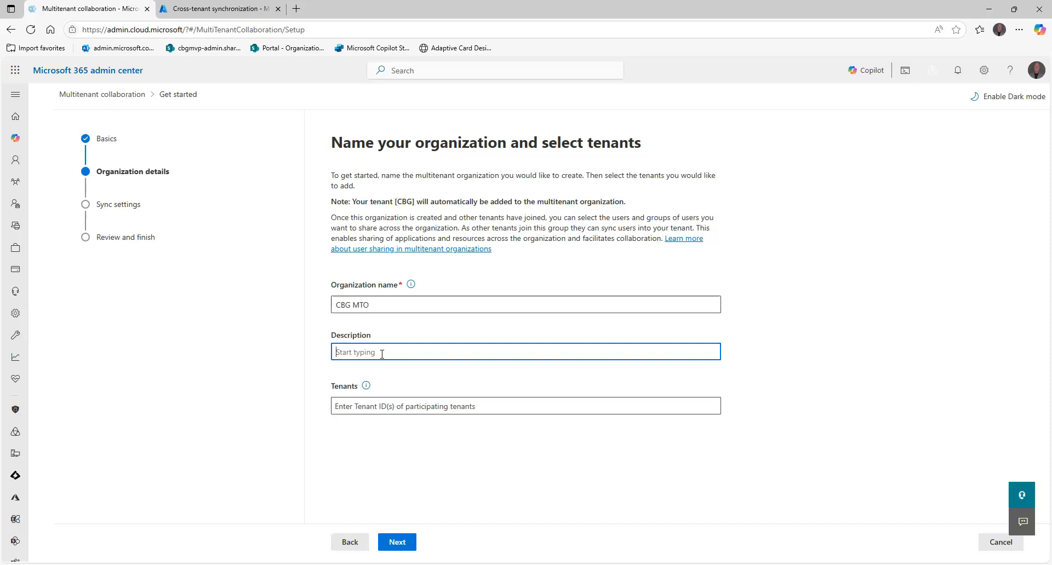
text(CBG)
text('x)
text(s)
text( Multi-Ten)
text(ant Org.)
Switch to the Contoso browser window and copy the tenant ID from its Microsoft Entra ID overview in the Azure portal
click(412, 408)
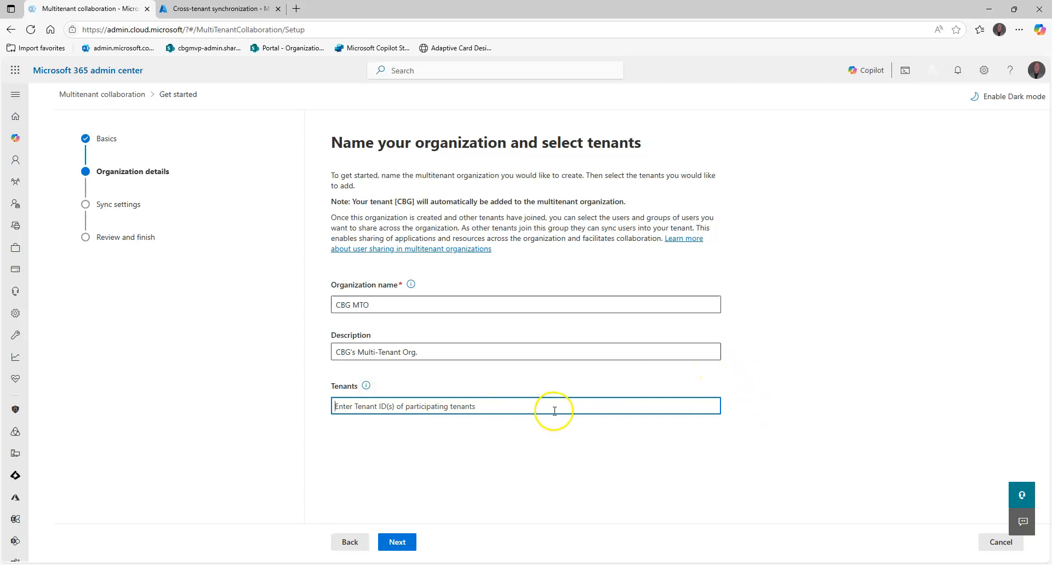
mouse_move(864, 564)
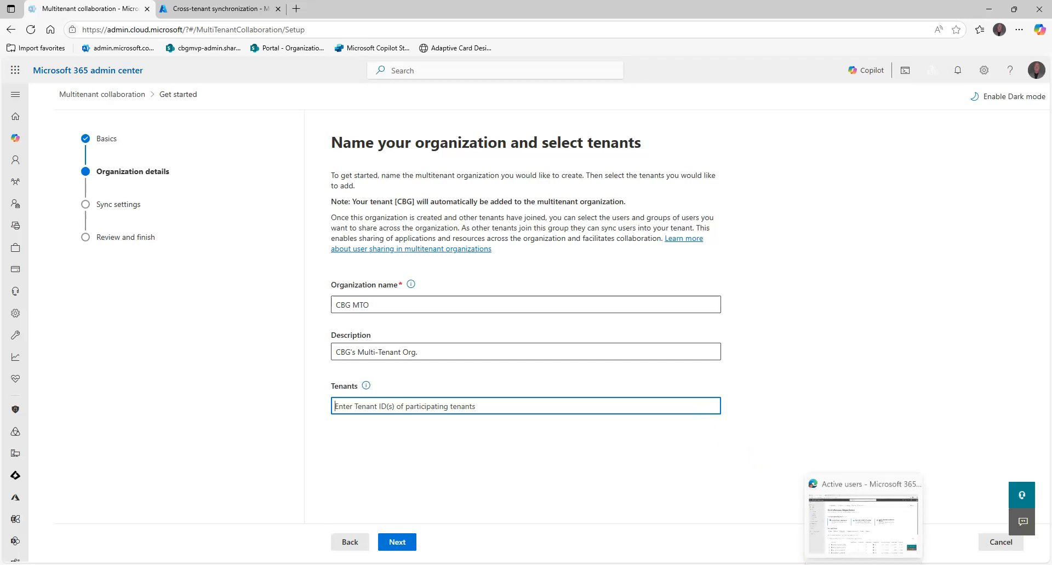
click(862, 529)
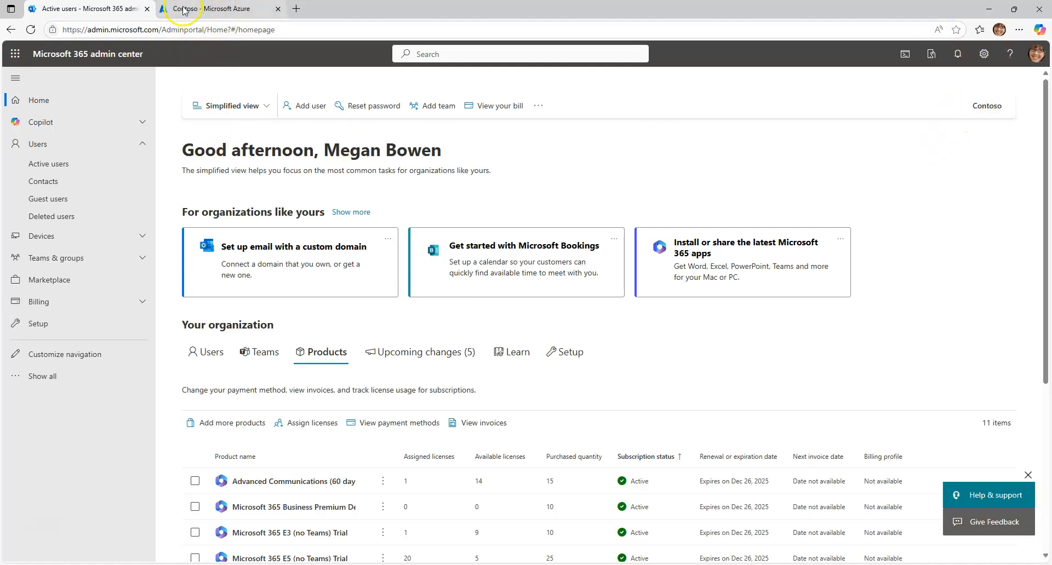
click(214, 11)
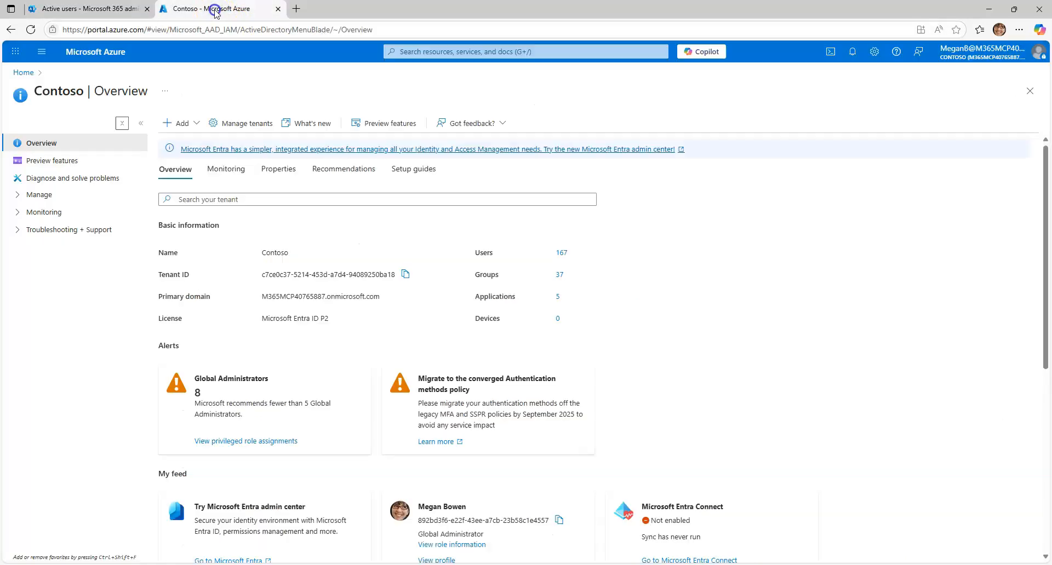
click(405, 274)
click(91, 9)
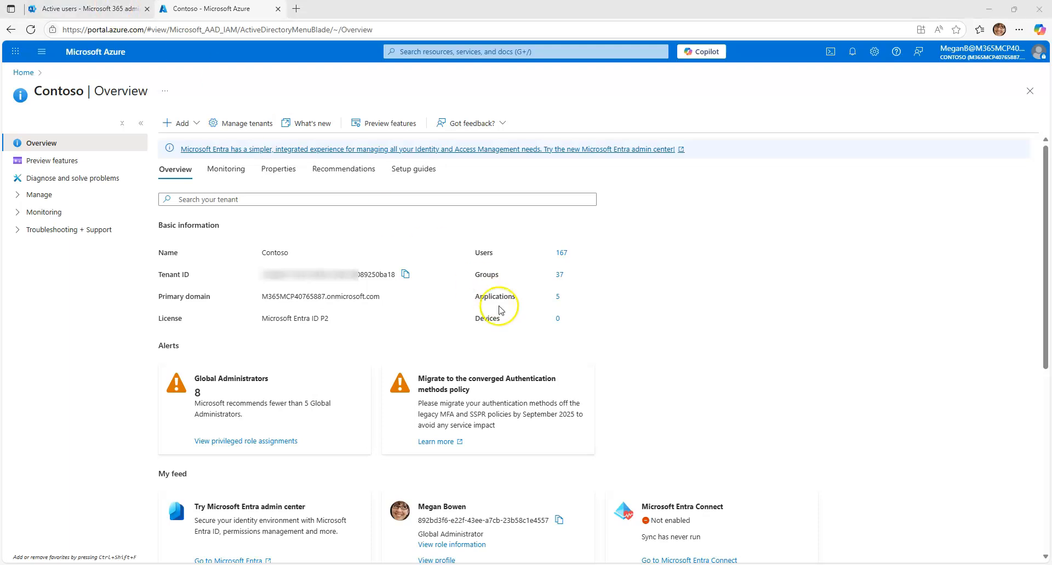
Return to the multitenant organization setup, paste the copied tenant ID and add the suggested Contoso tenant
key(alt+Tab)
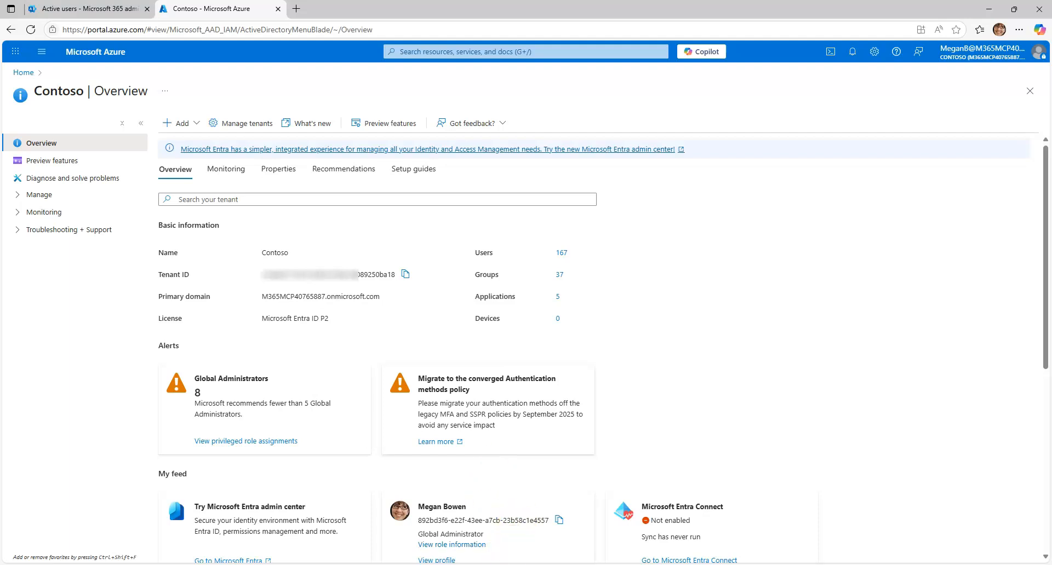
click(485, 527)
key(ctrl+v)
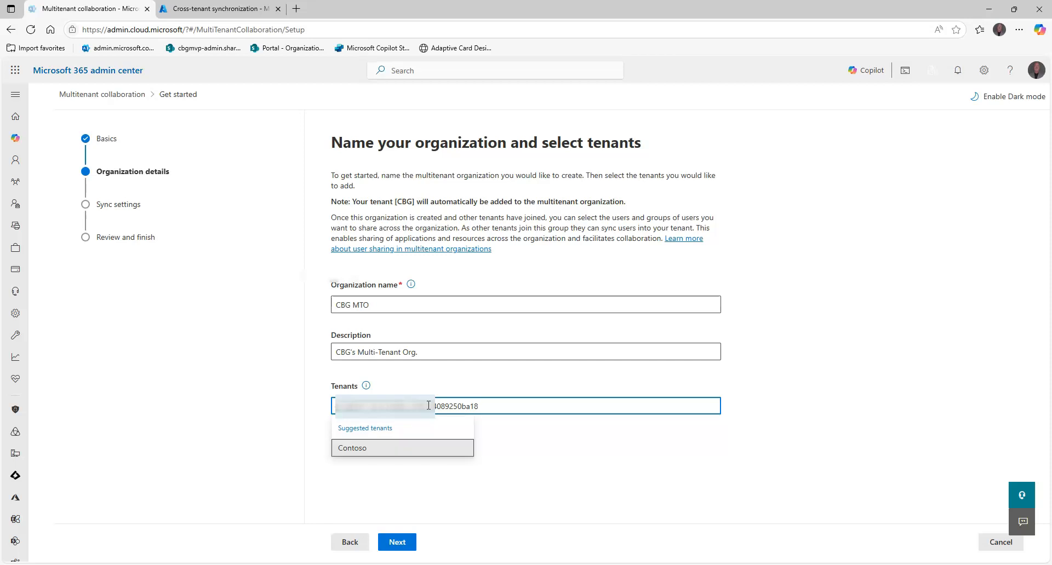
click(357, 449)
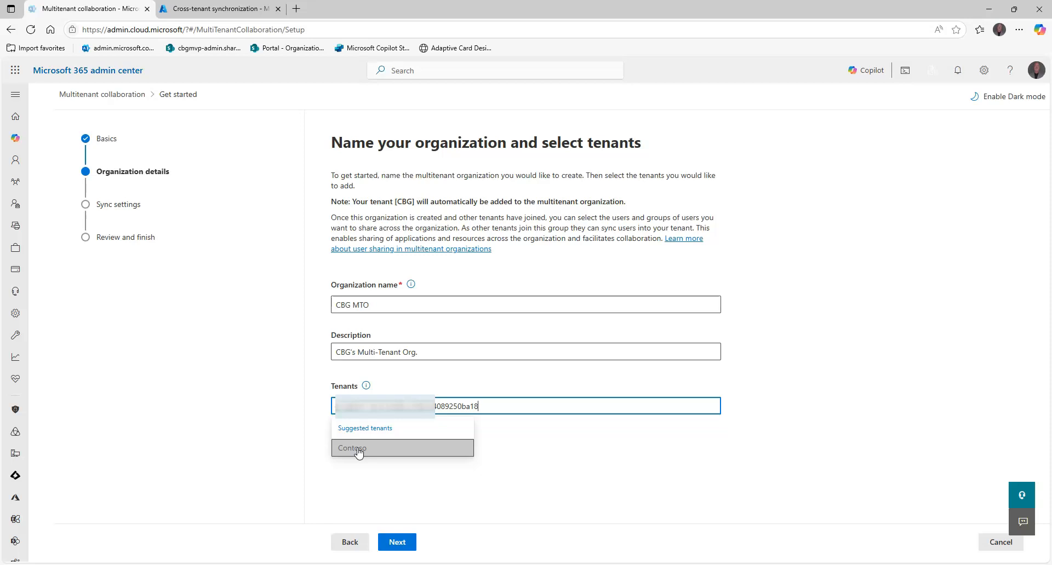
click(357, 448)
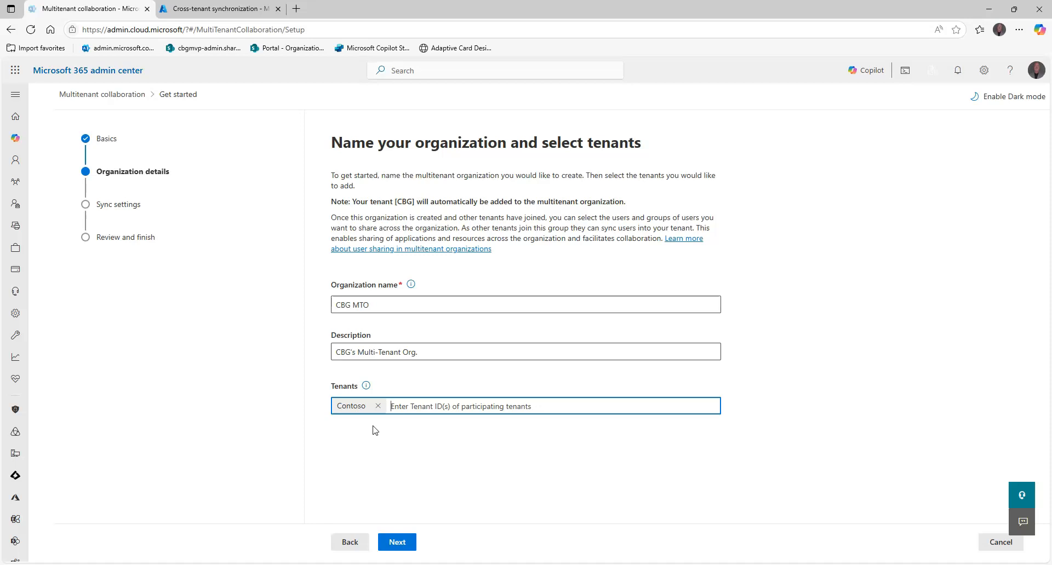
In the sync settings, allow users to sync into this tenant from the other tenants and suppress consent prompts for the other tenant's users
click(405, 540)
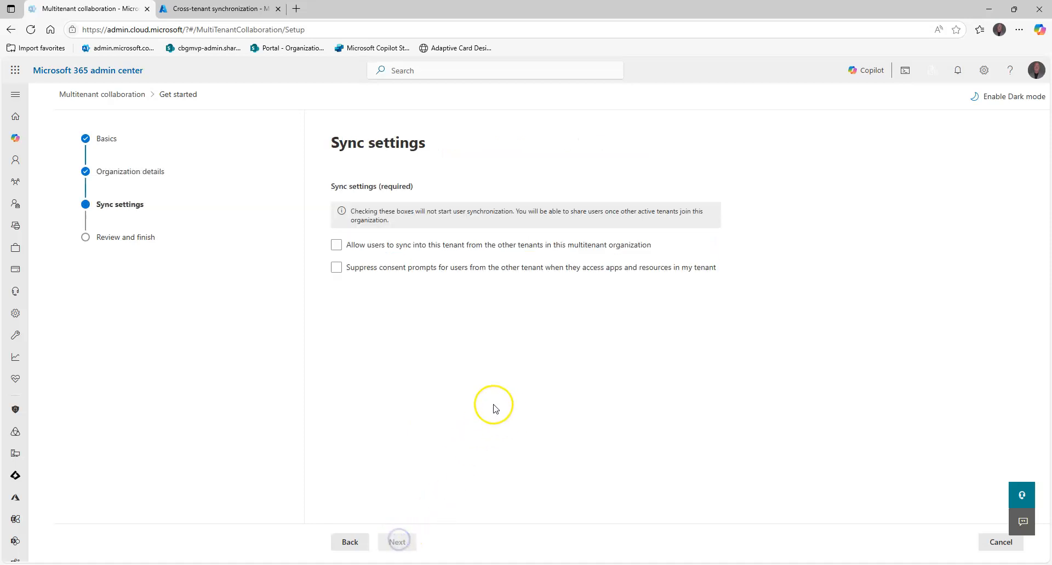
click(336, 246)
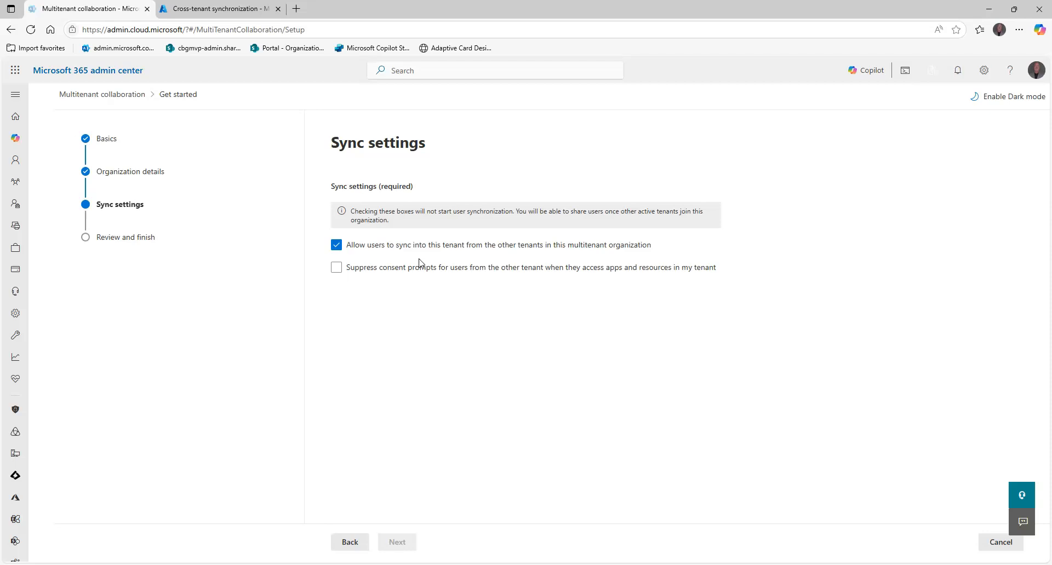
click(378, 268)
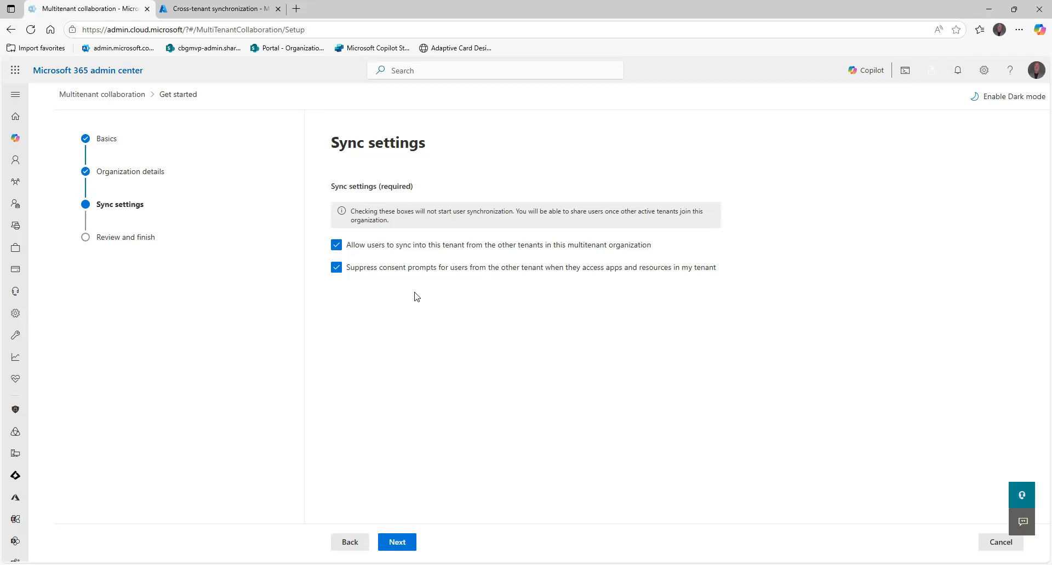
Create the multitenant organization with the reviewed settings and copy the owner tenant ID before closing the setup
click(404, 544)
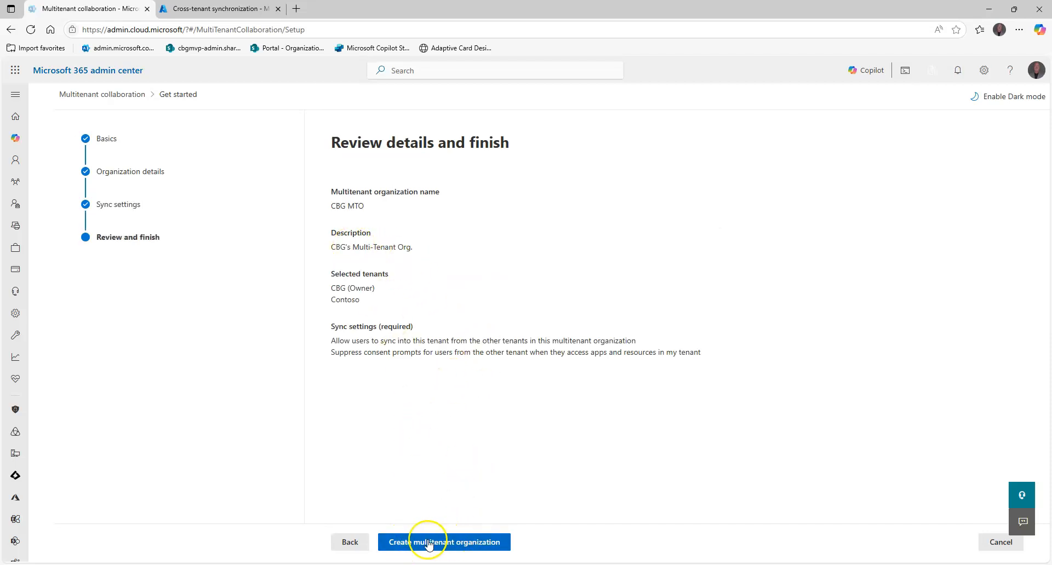
click(429, 543)
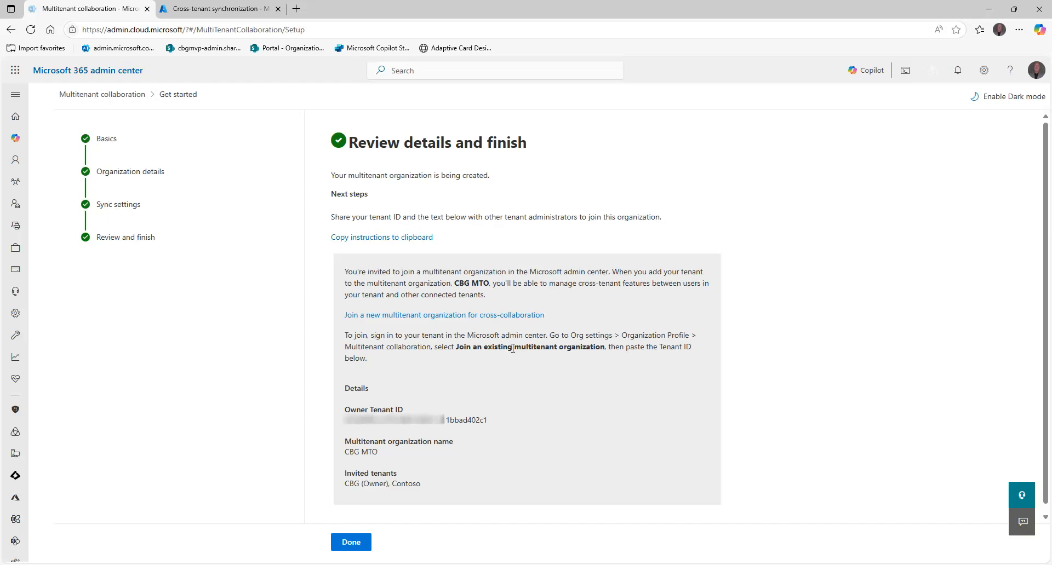
drag(488, 423, 339, 424)
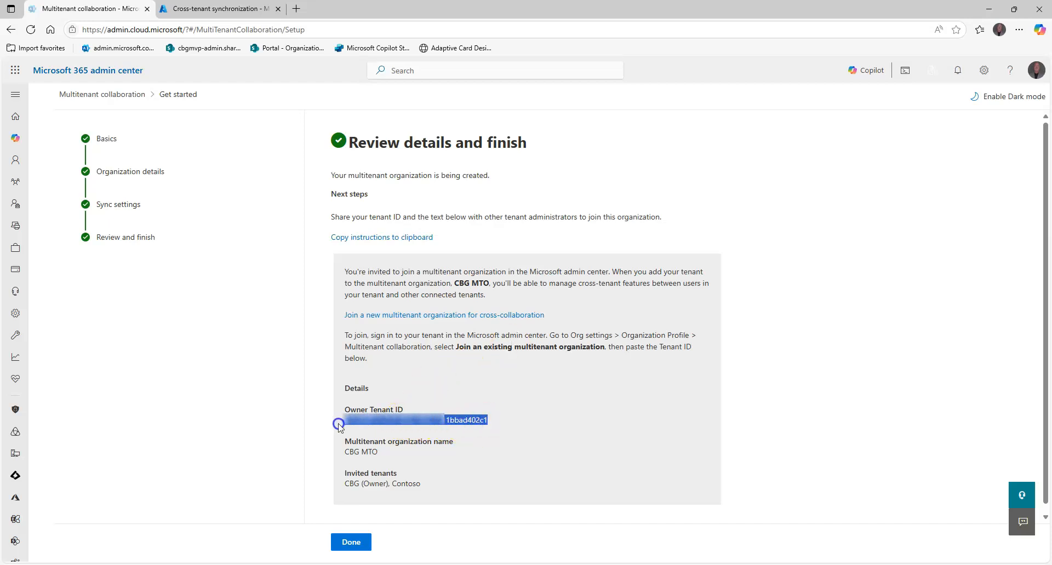
click(358, 393)
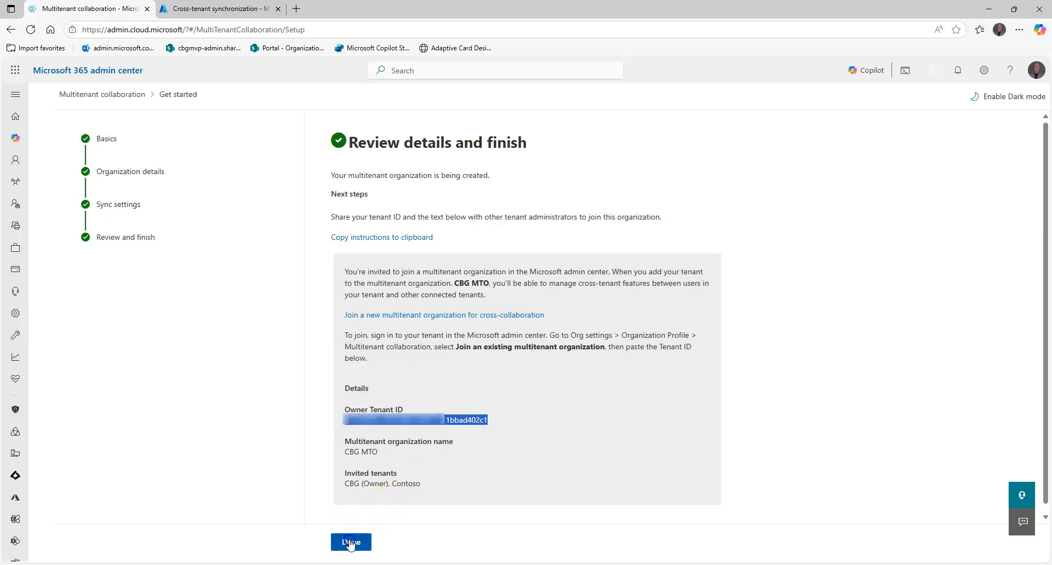
click(351, 542)
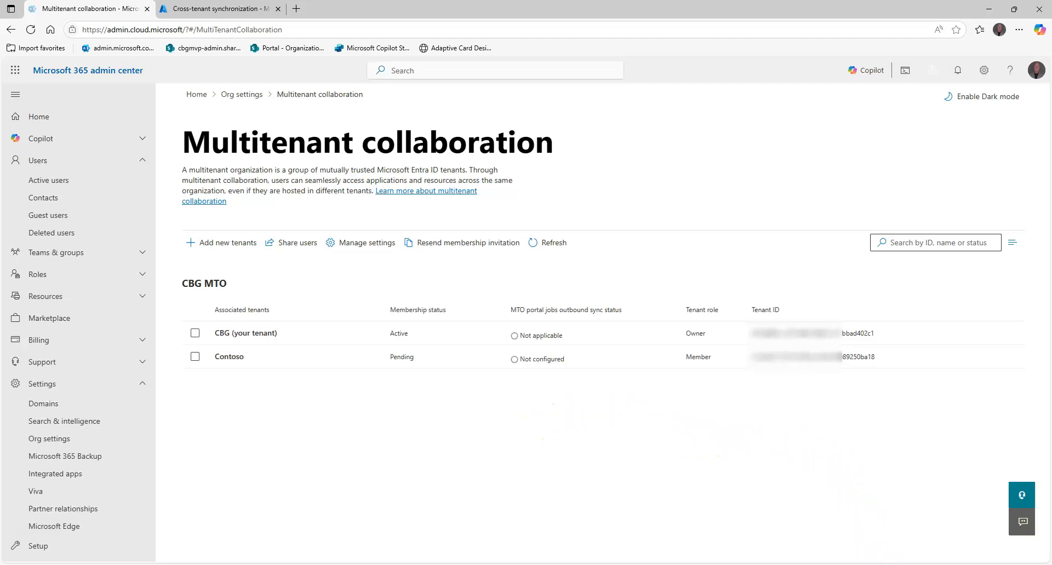
Switch to the Contoso browser window and open Multitenant collaboration from the admin center's organization profile settings
click(864, 543)
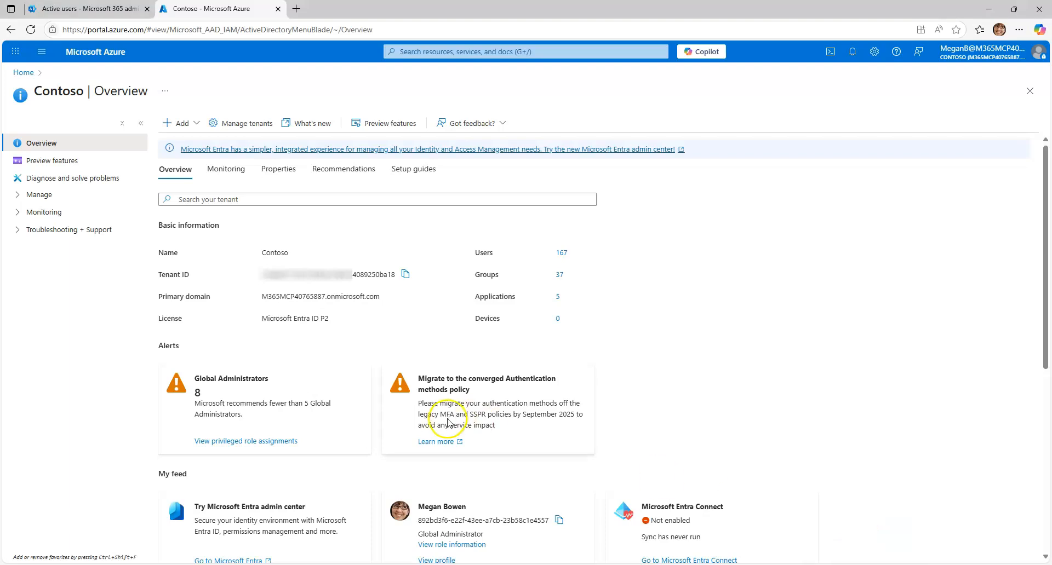
click(85, 9)
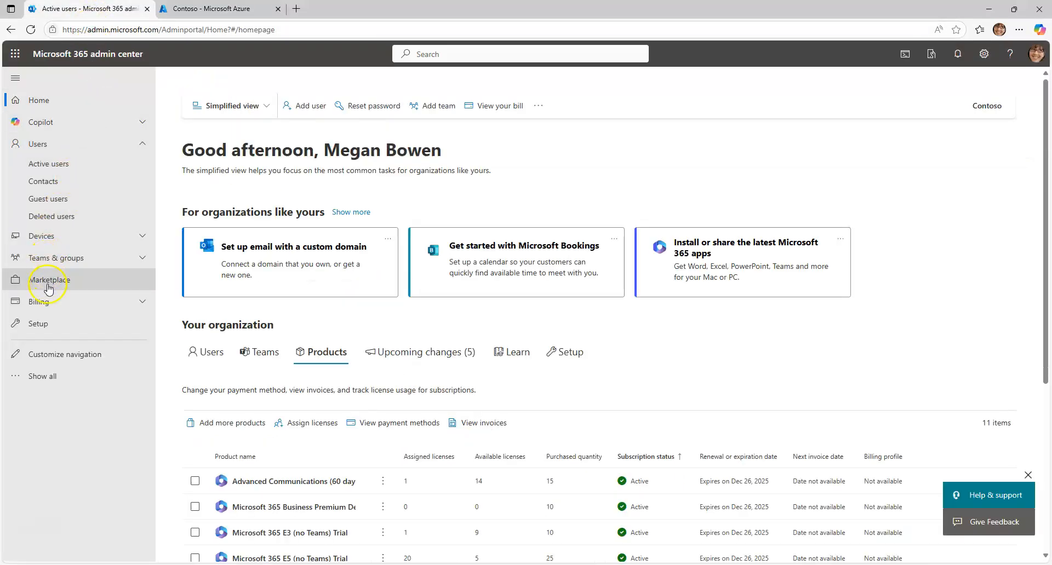
click(44, 373)
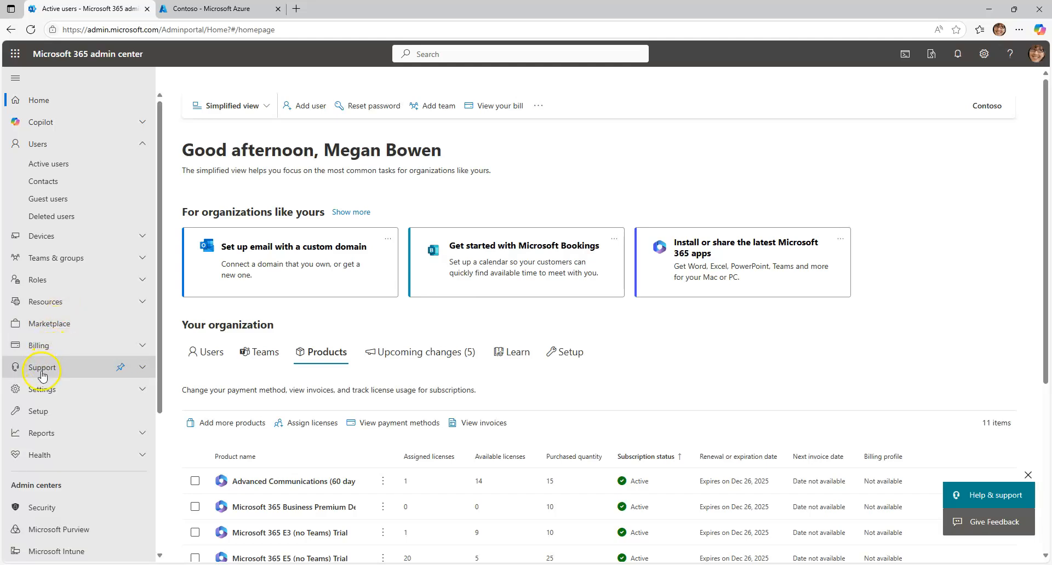
click(34, 392)
click(50, 444)
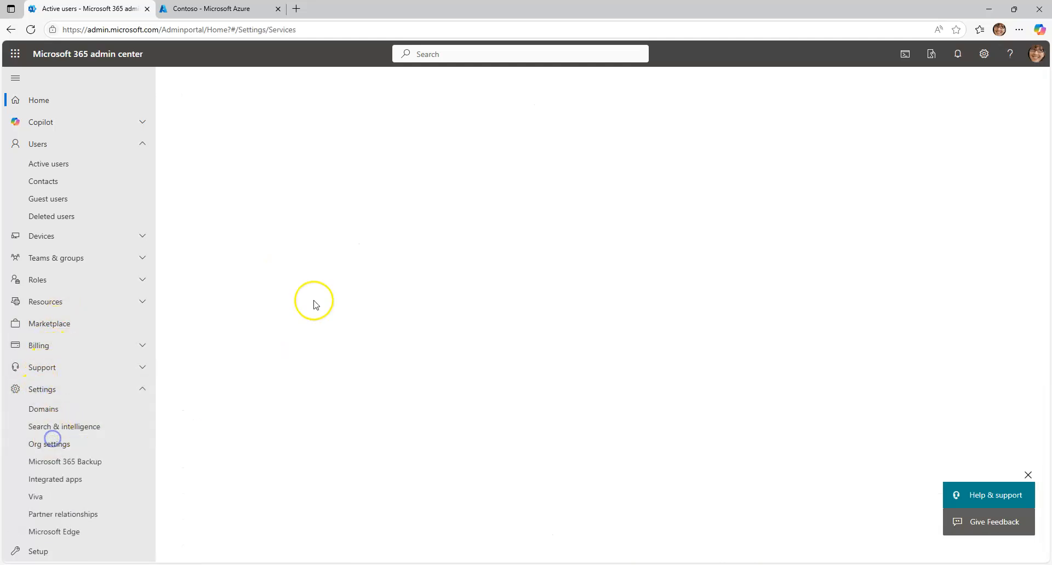
click(358, 171)
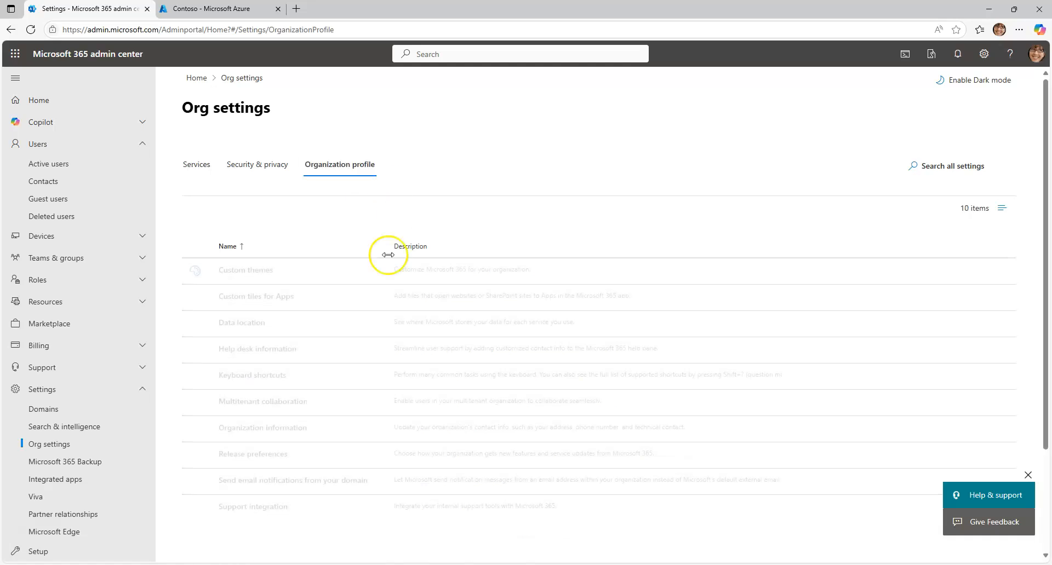
click(273, 405)
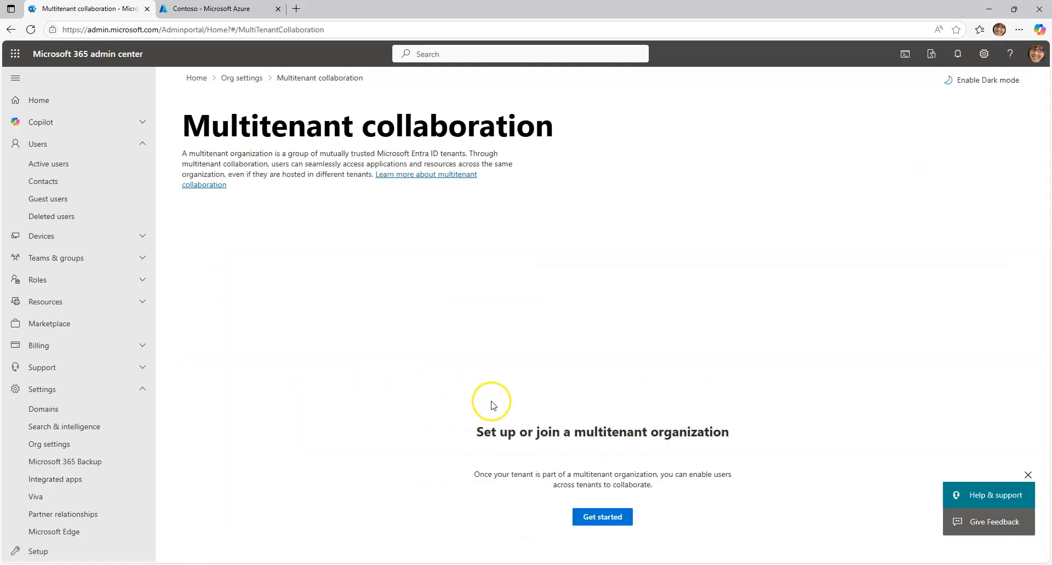
Start joining an existing multitenant organization, paste the owner's tenant ID and select the suggested CBG tenant
click(595, 519)
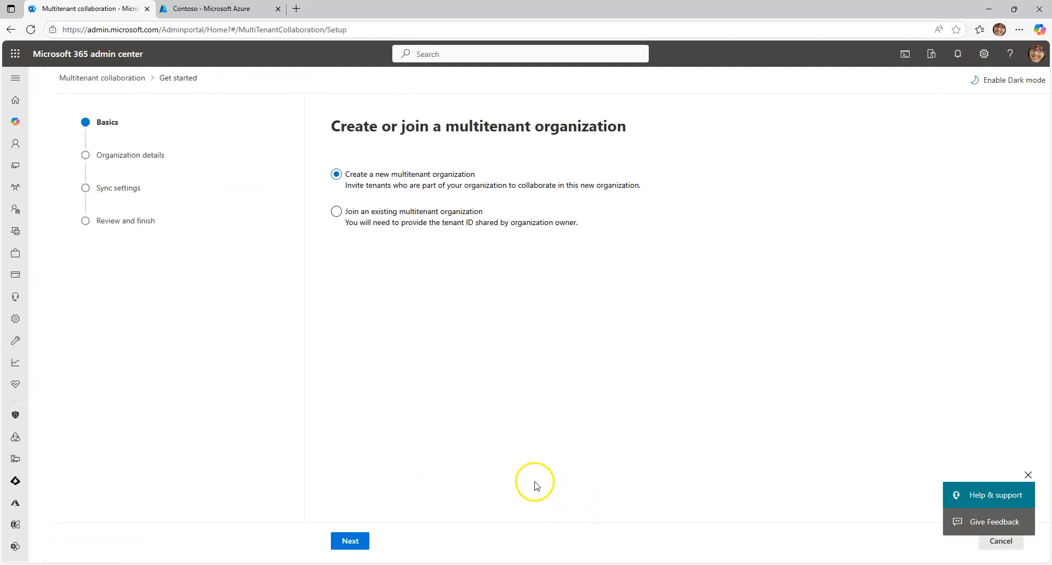
click(384, 211)
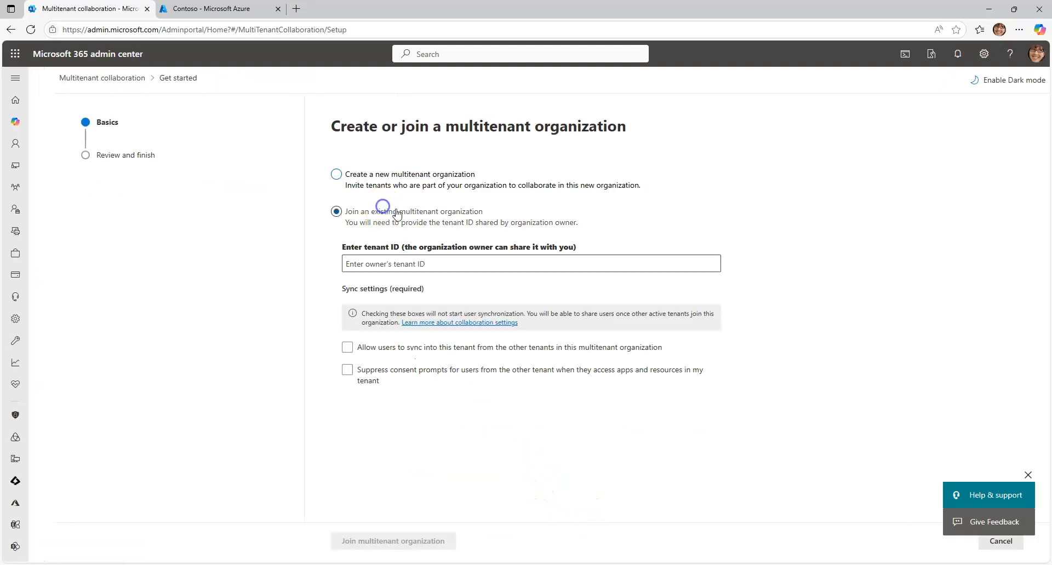
click(410, 263)
key(ctrl+v)
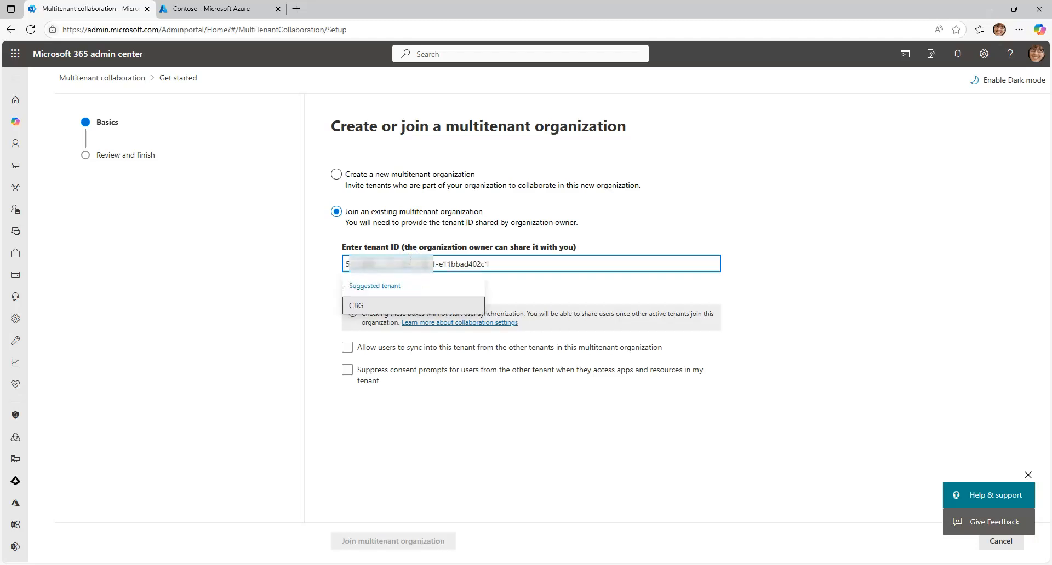
click(353, 306)
Allow inbound user sync, suppress consent prompts for the other tenant's users, and submit the request to join the multitenant organization
click(351, 349)
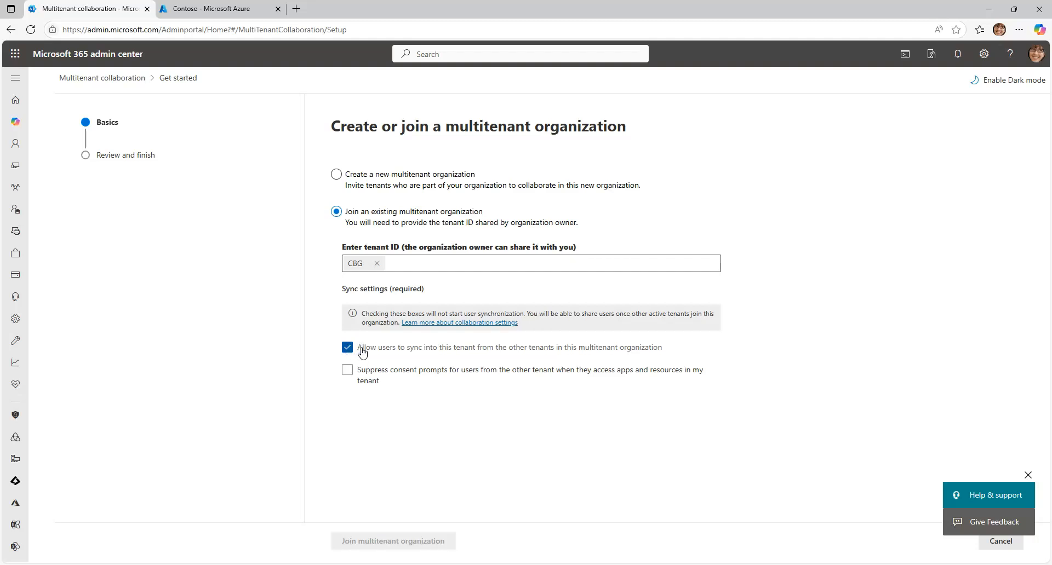
click(348, 370)
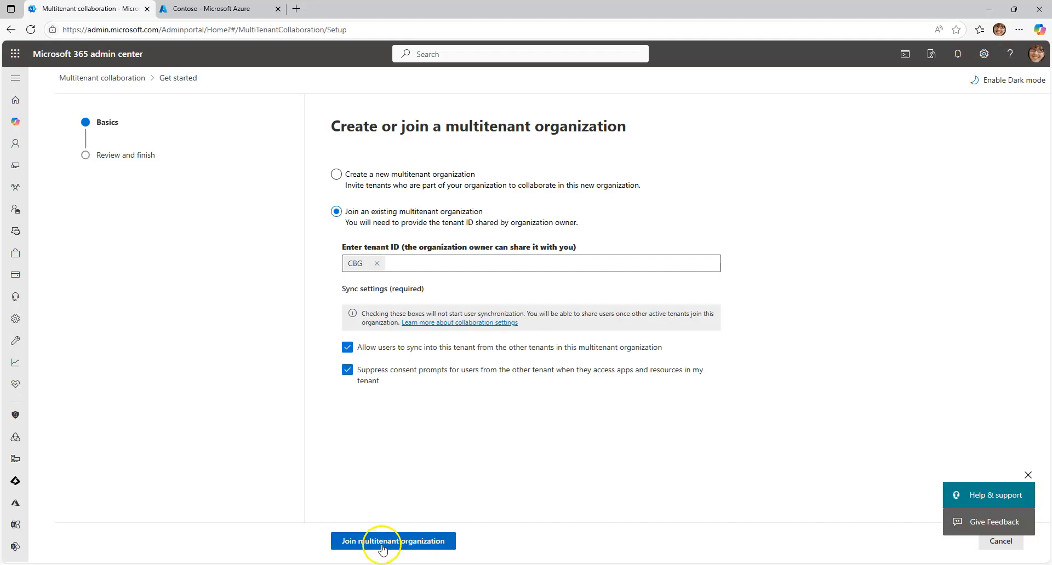
click(407, 543)
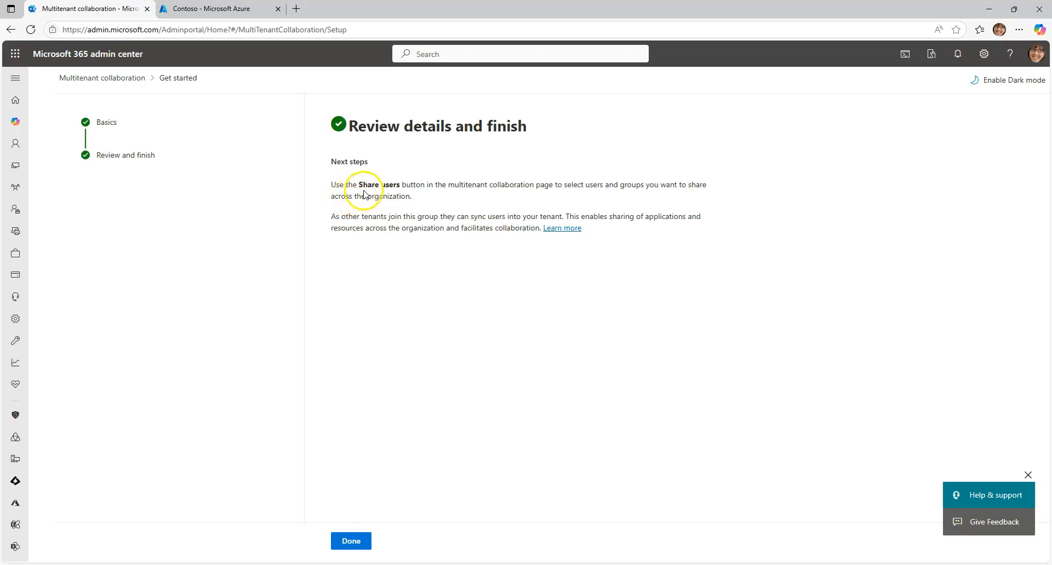
Close the completed join setup and refresh Contoso's multitenant collaboration page
drag(359, 185, 650, 188)
drag(706, 188, 711, 194)
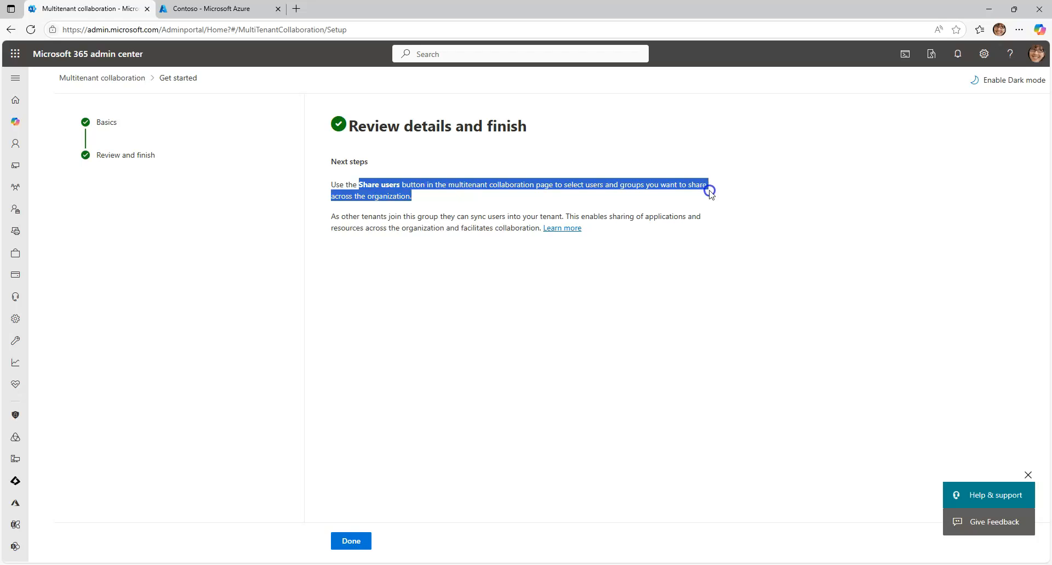
click(447, 263)
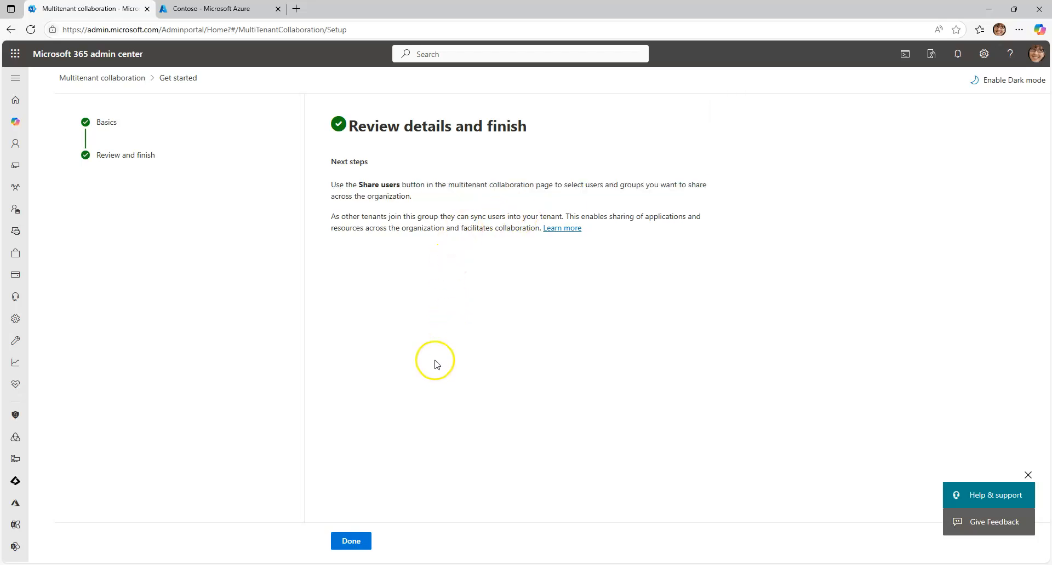
click(351, 541)
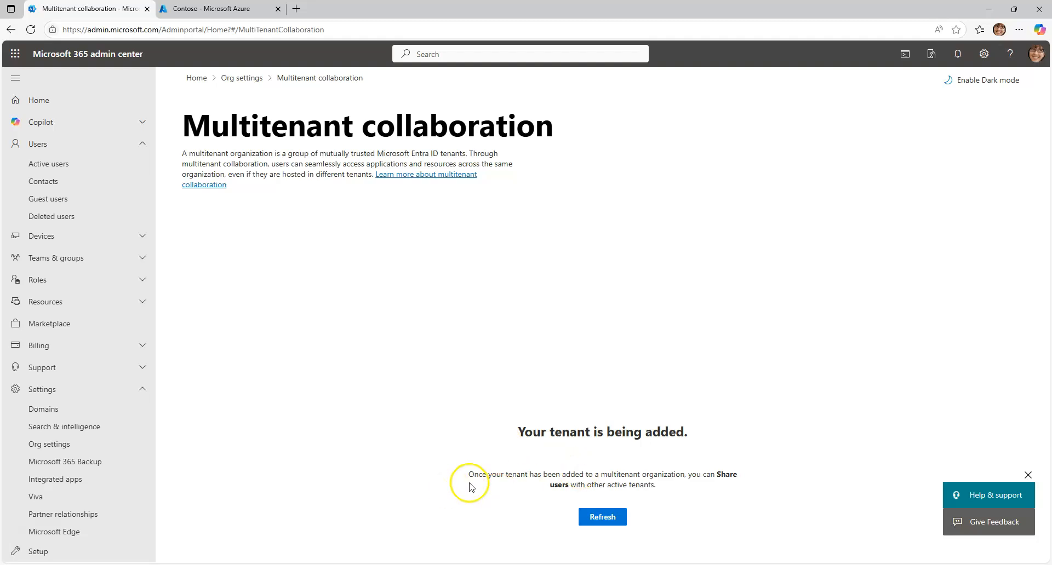
click(605, 518)
click(601, 517)
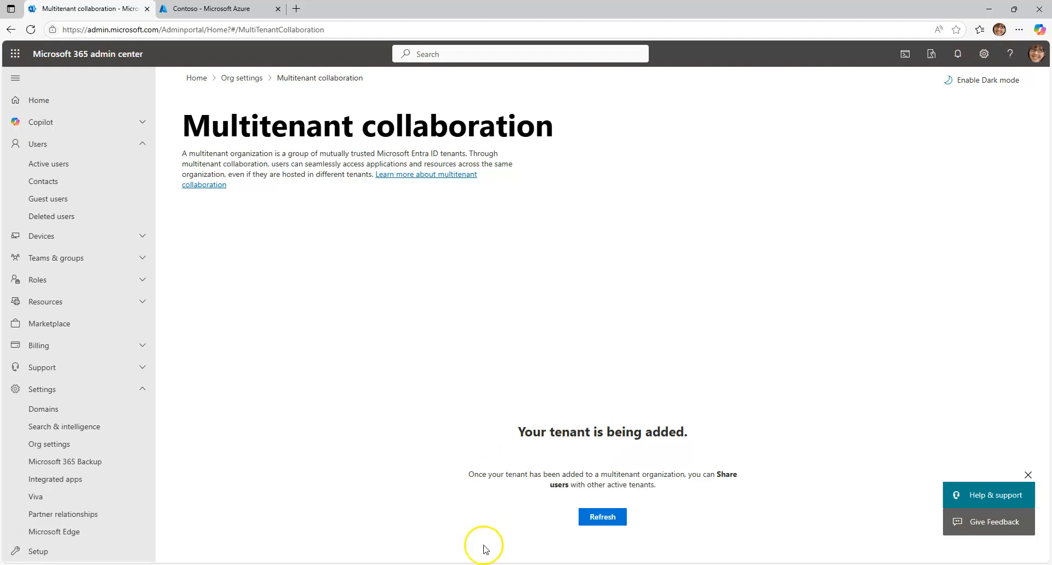
Switch to the CBG browser window and refresh the CBG MTO tenant list to check Contoso's membership status
mouse_move(477, 564)
click(478, 536)
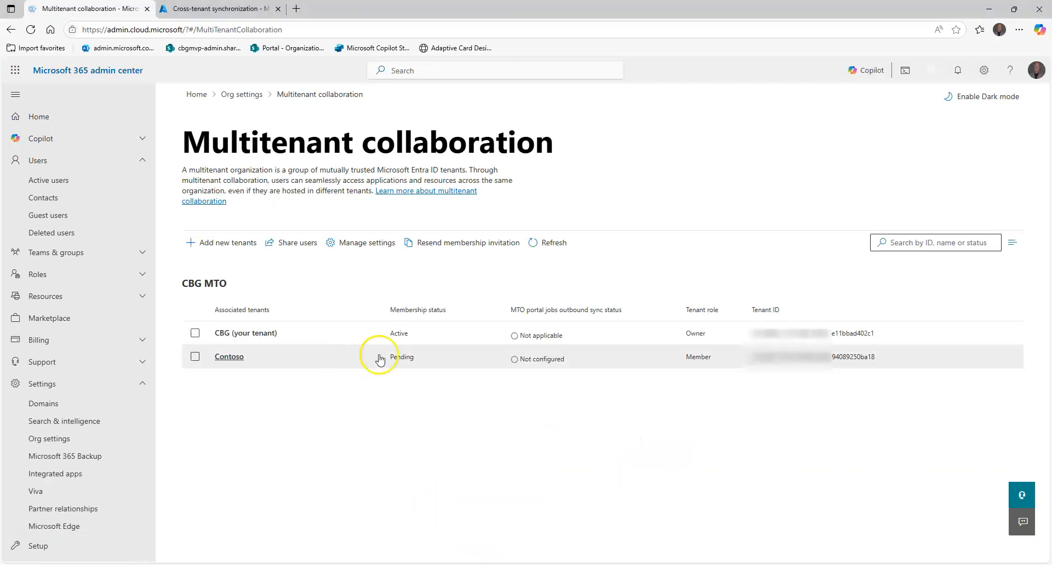
click(550, 245)
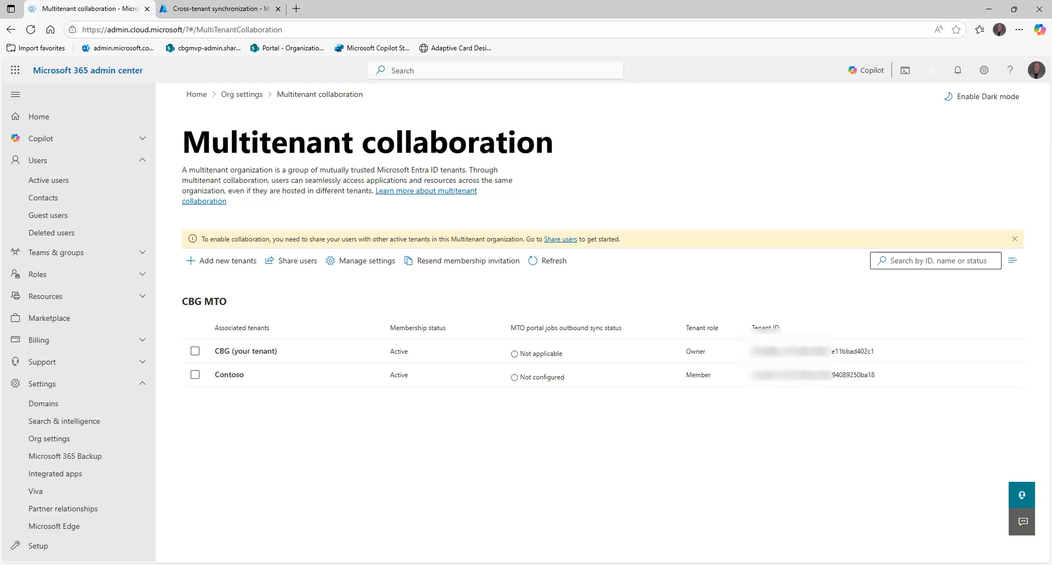
Return to the Contoso browser window and refresh its multitenant collaboration page to load the associated tenants
mouse_move(695, 564)
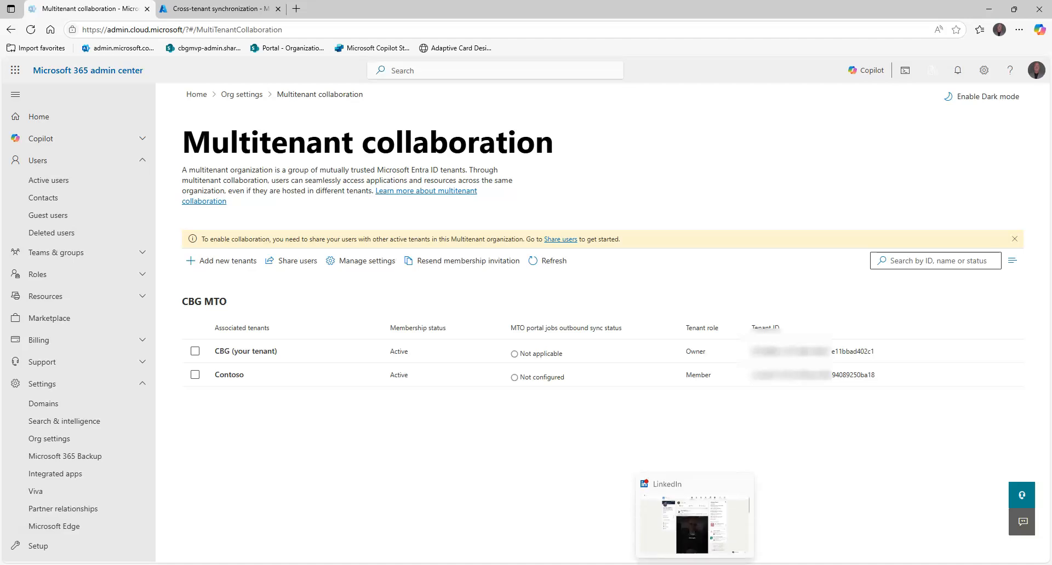
click(868, 545)
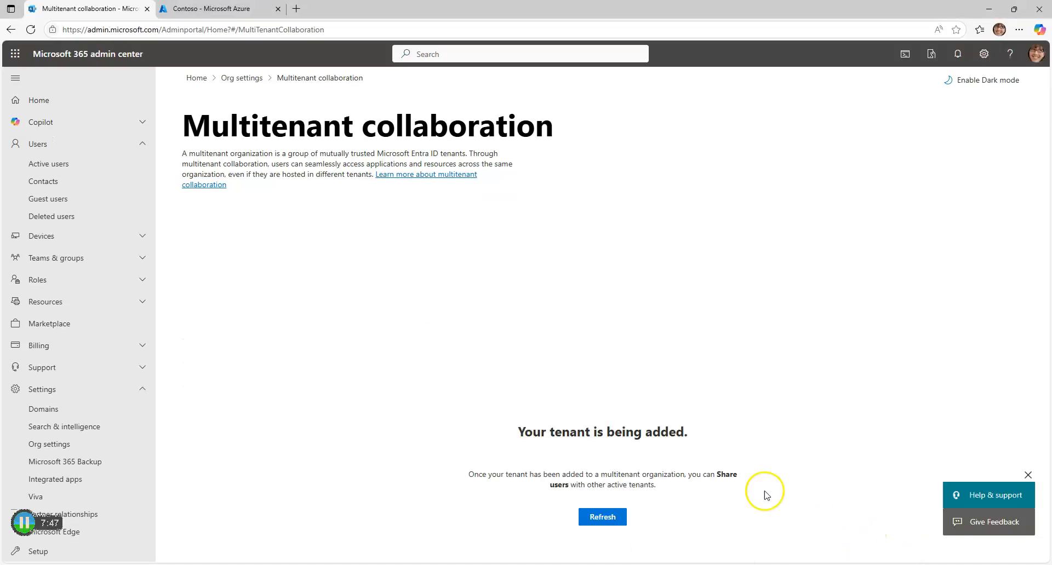
click(597, 517)
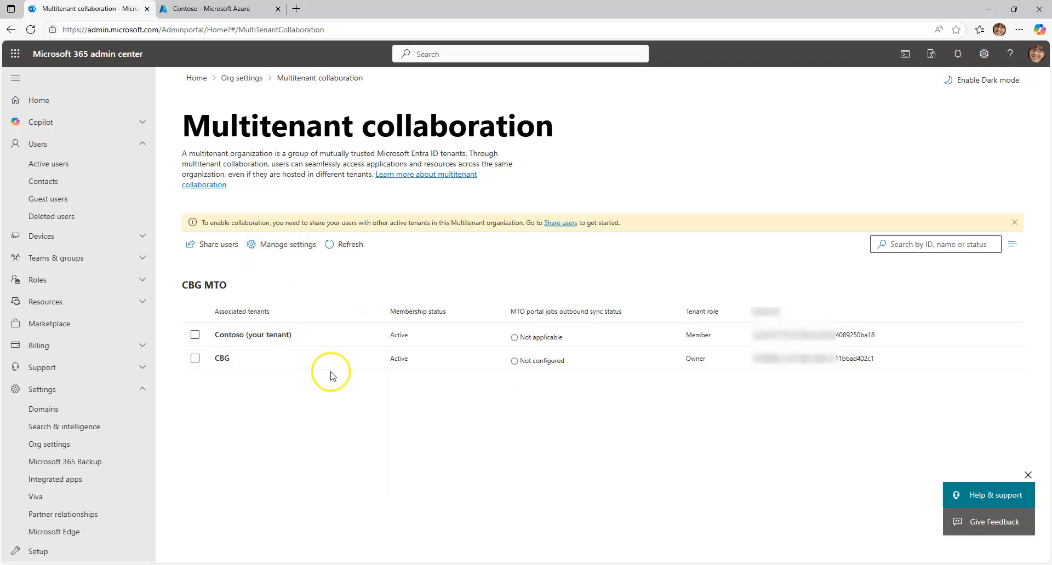
Try to open the user sharing options for Contoso, close them and refresh the tenant list
click(214, 251)
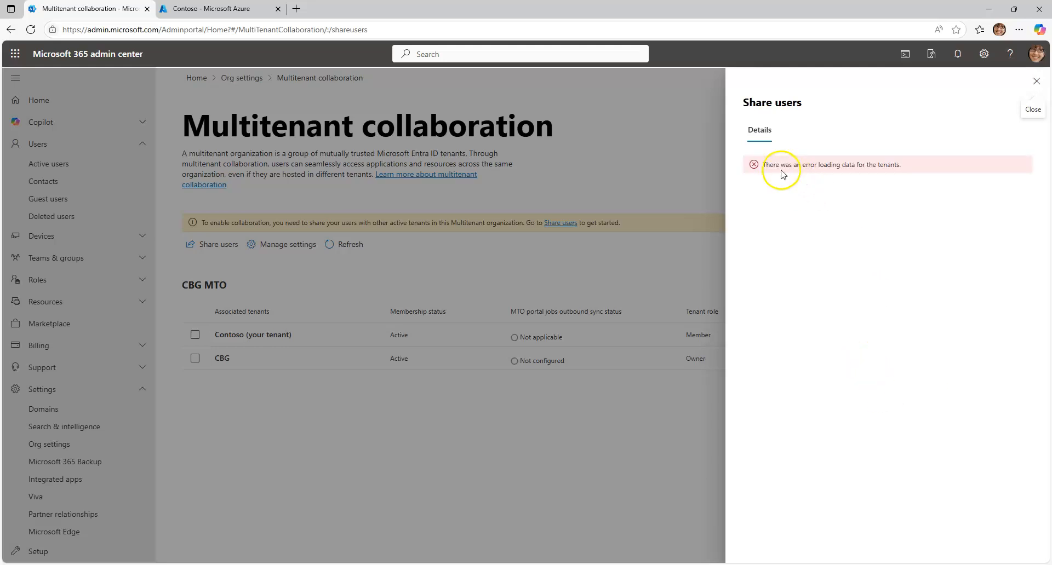
click(1036, 81)
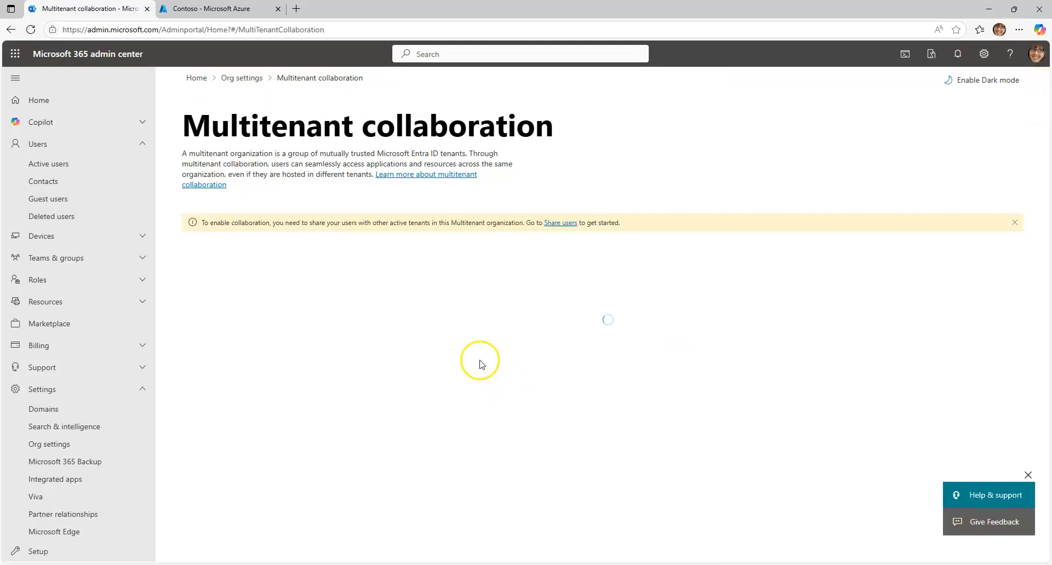
click(366, 251)
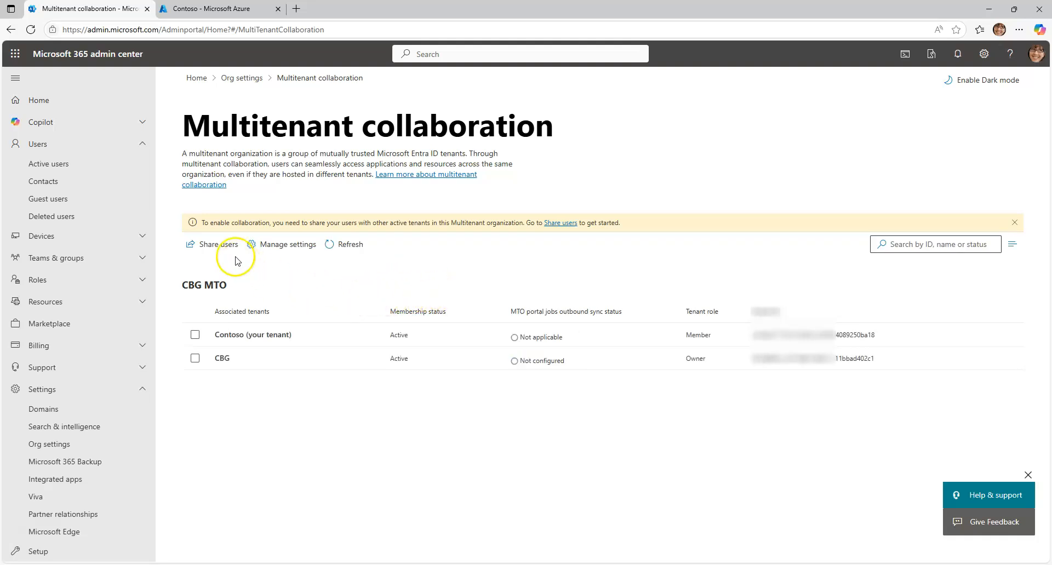
Reopen the user sharing options, choose simplified sync and add the signed-in administrator's account to the users to share
click(223, 248)
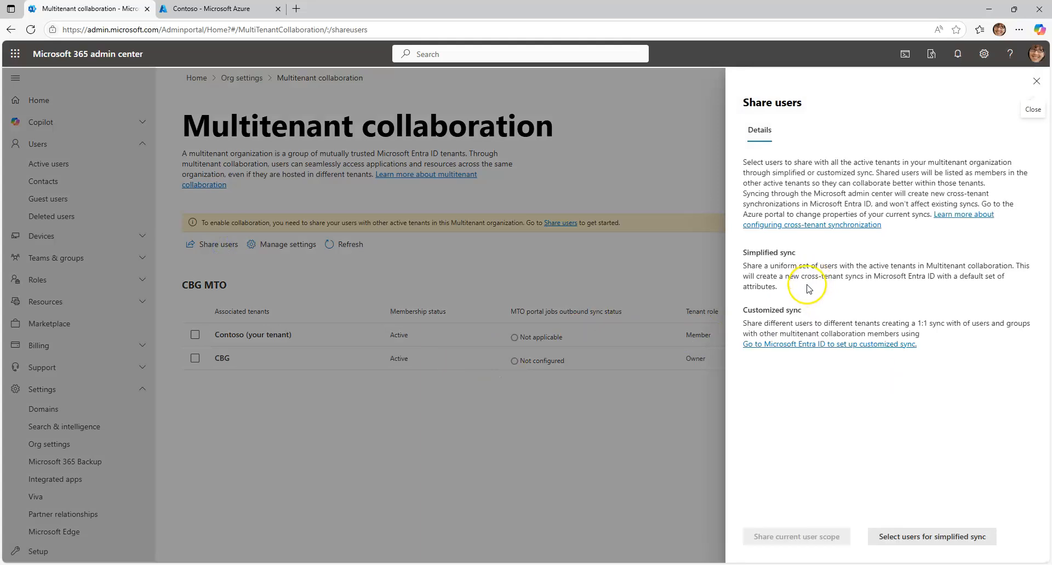
drag(796, 253, 739, 255)
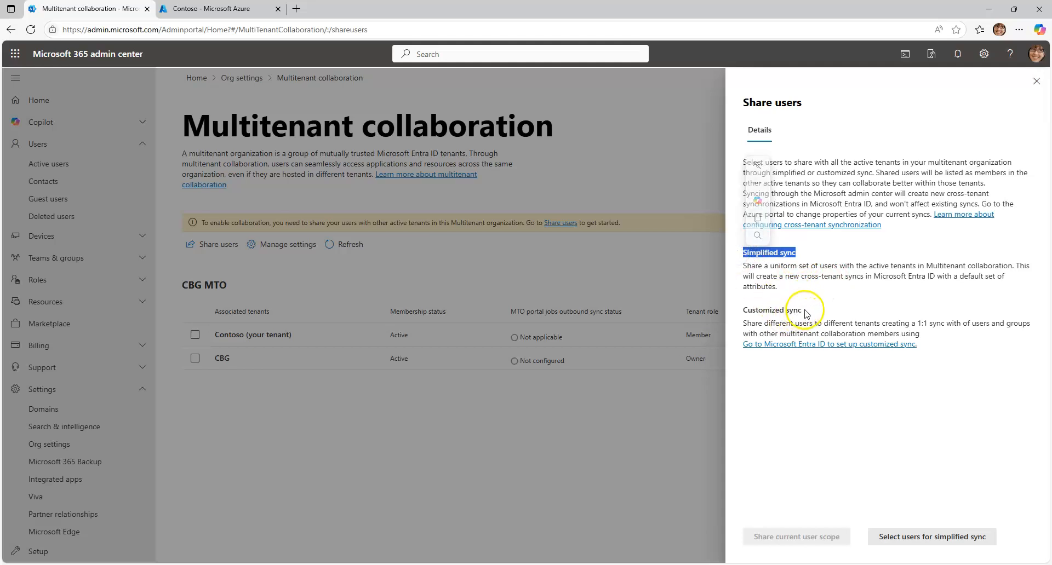
drag(801, 310, 743, 312)
click(800, 210)
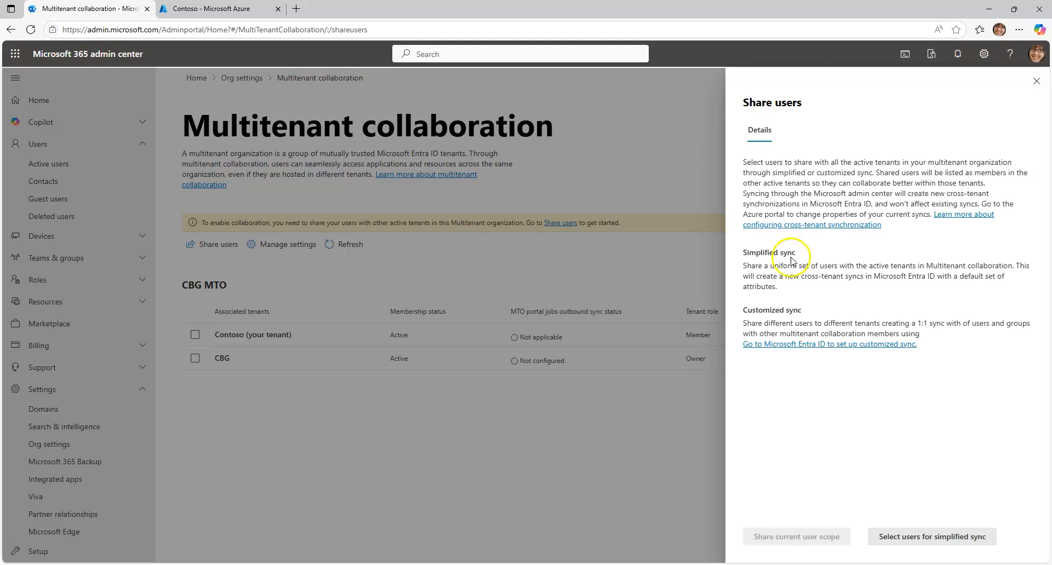
click(916, 537)
click(816, 221)
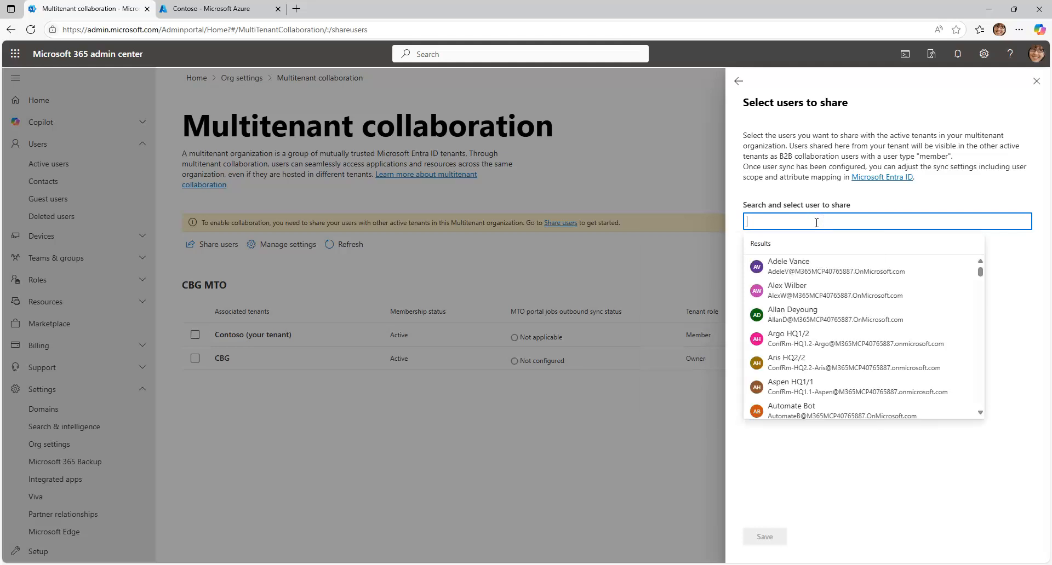
text(megan)
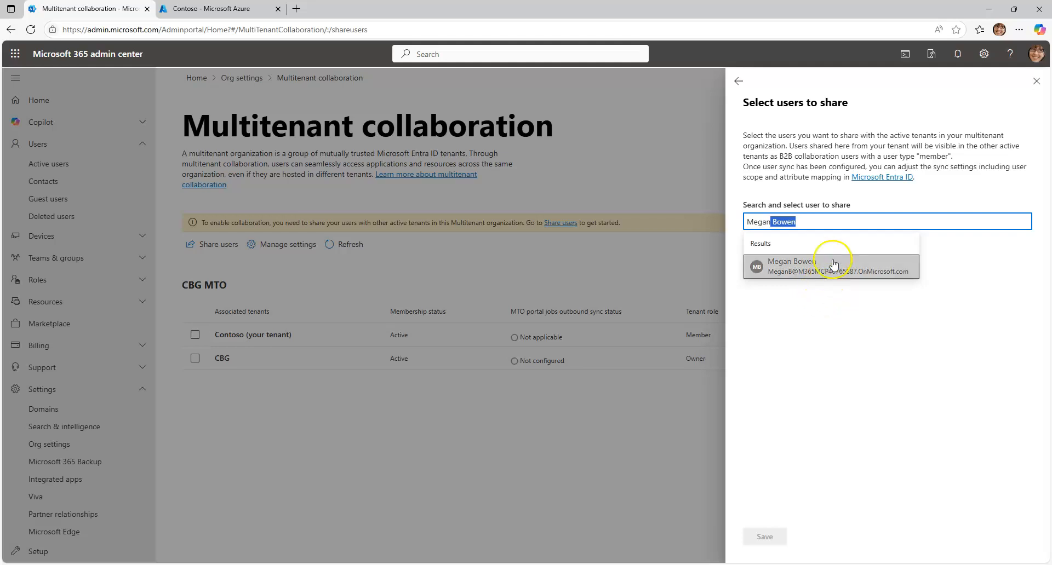
click(830, 268)
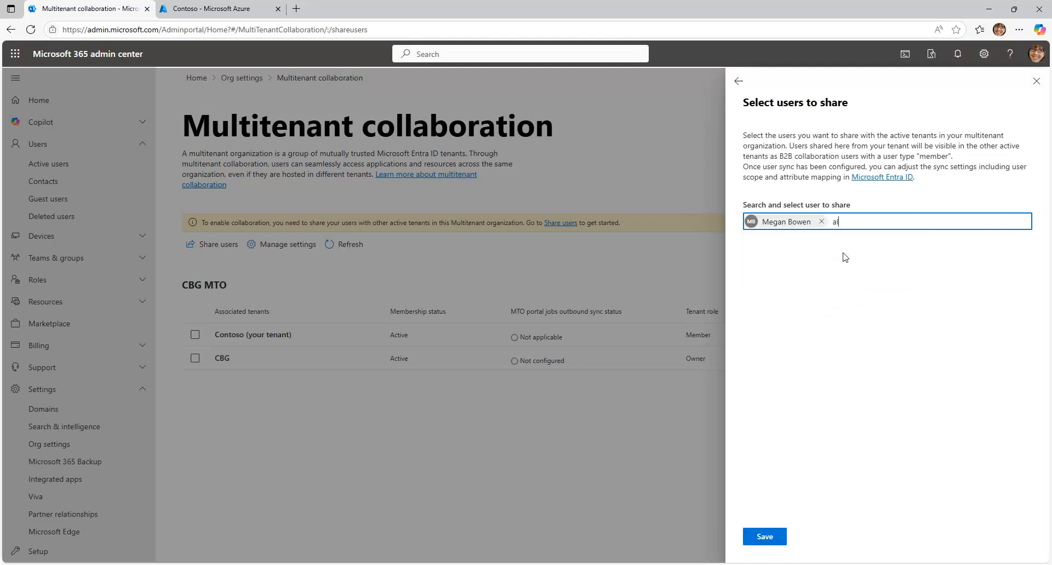
Clear all users selected for simplified sync and return to the sharing options to review the Customized sync description
click(846, 261)
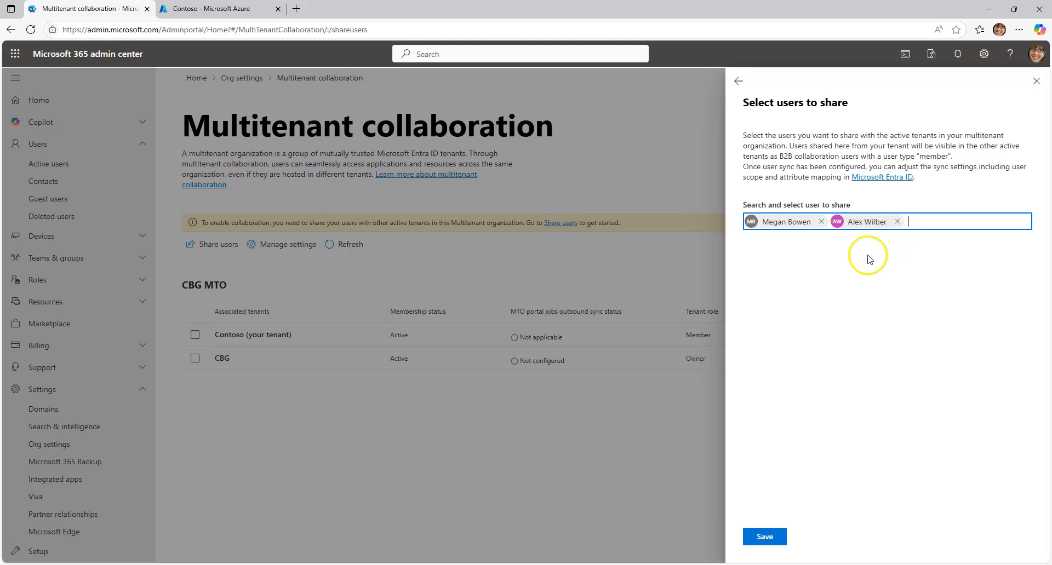
click(898, 222)
click(822, 222)
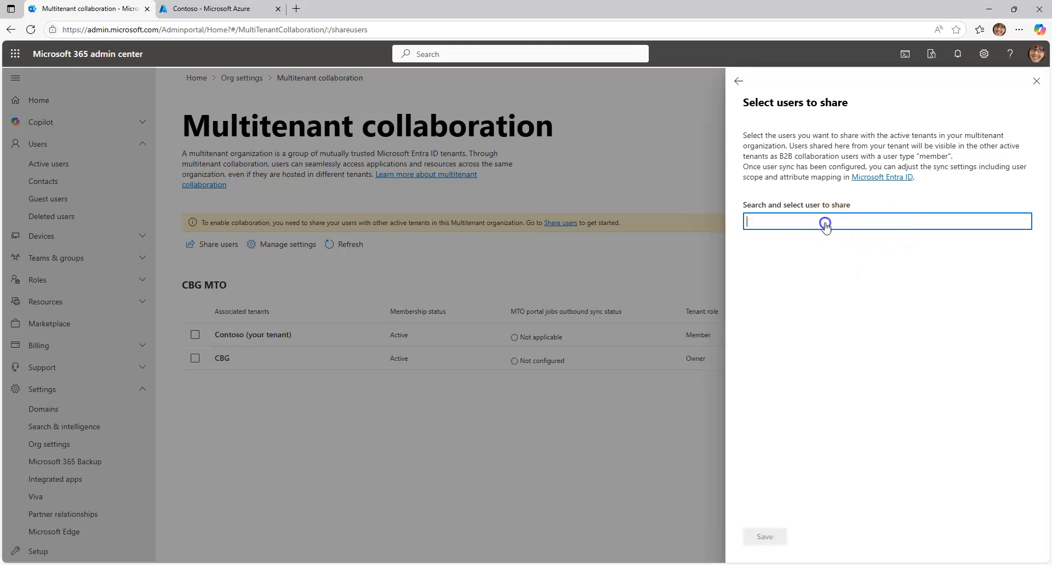
click(736, 85)
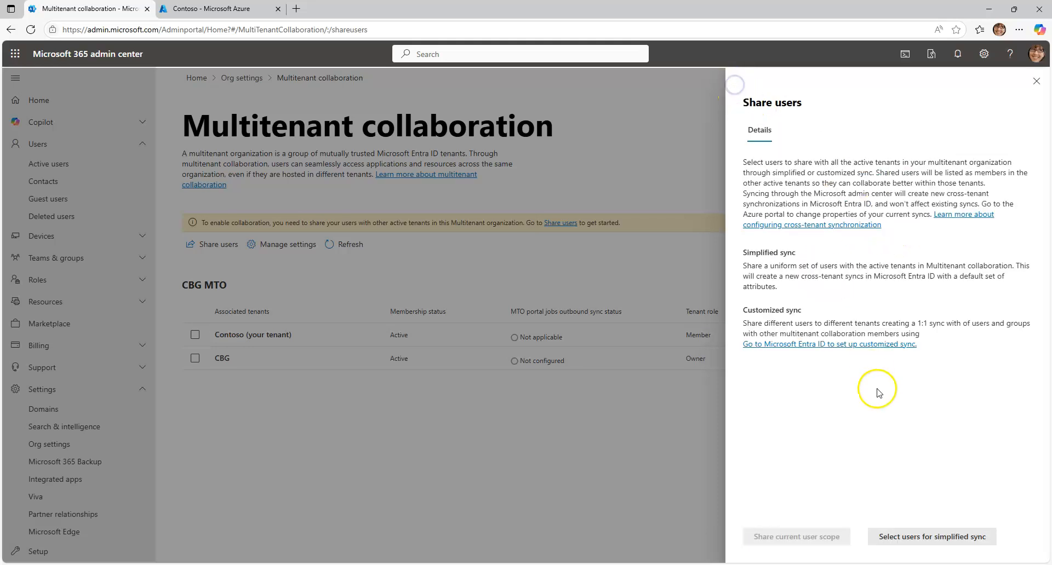
drag(745, 311, 806, 310)
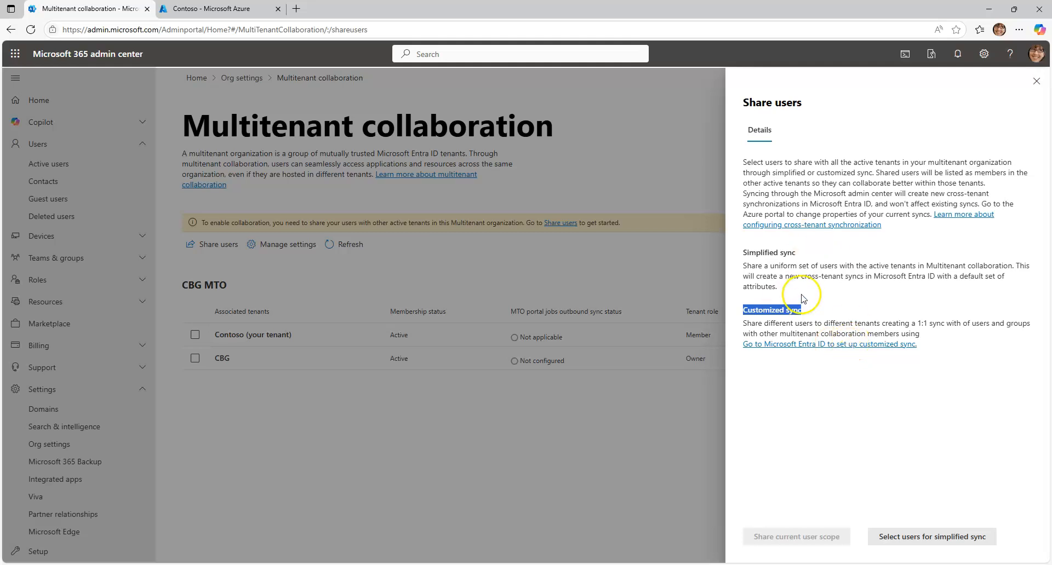
Switch to the Azure portal and open the cross-tenant synchronization configurations in Contoso's Microsoft Entra ID
click(233, 10)
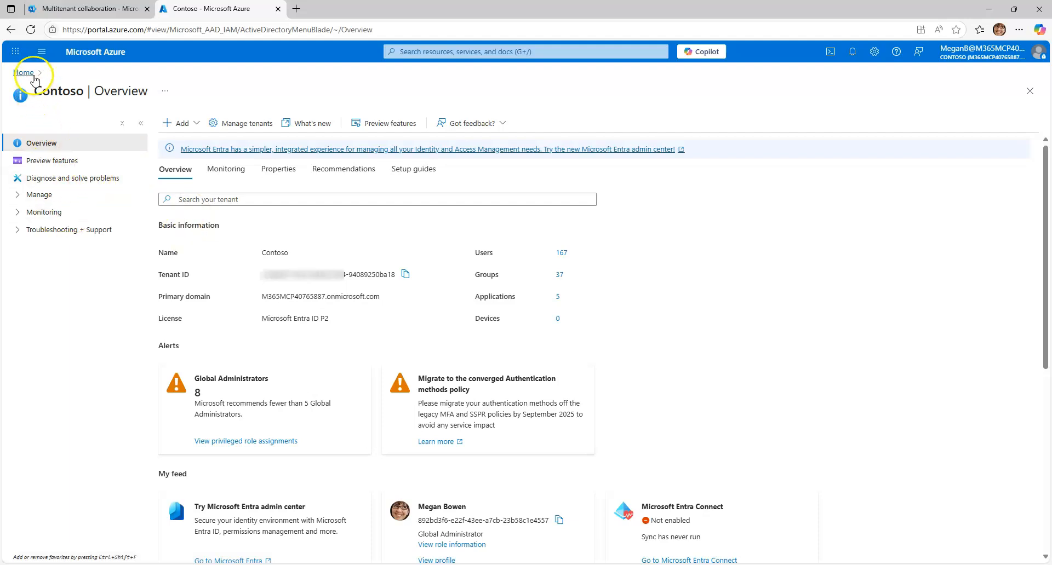
click(24, 72)
click(308, 395)
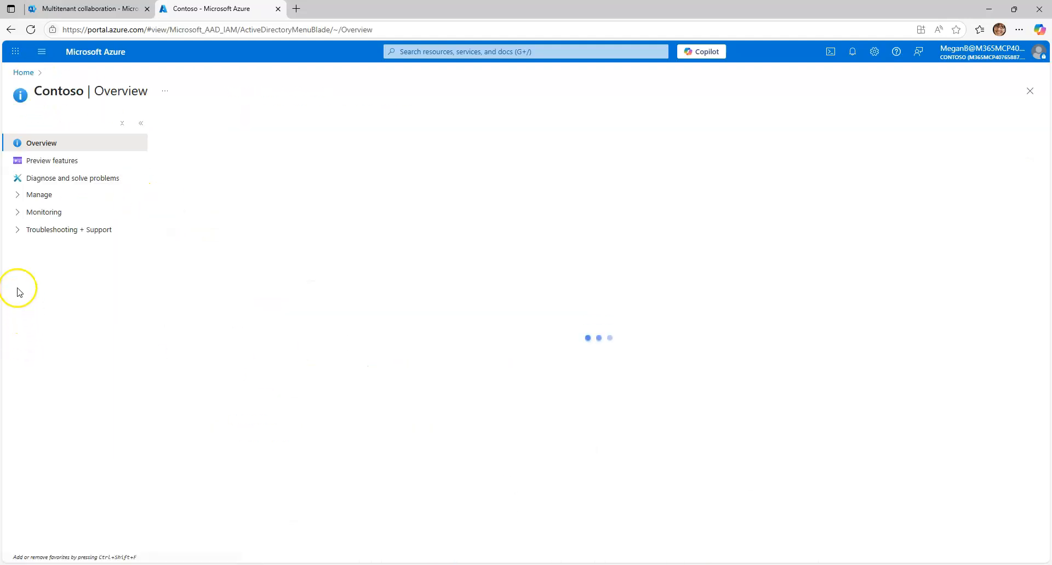
click(18, 194)
scroll(87, 373, down, 2)
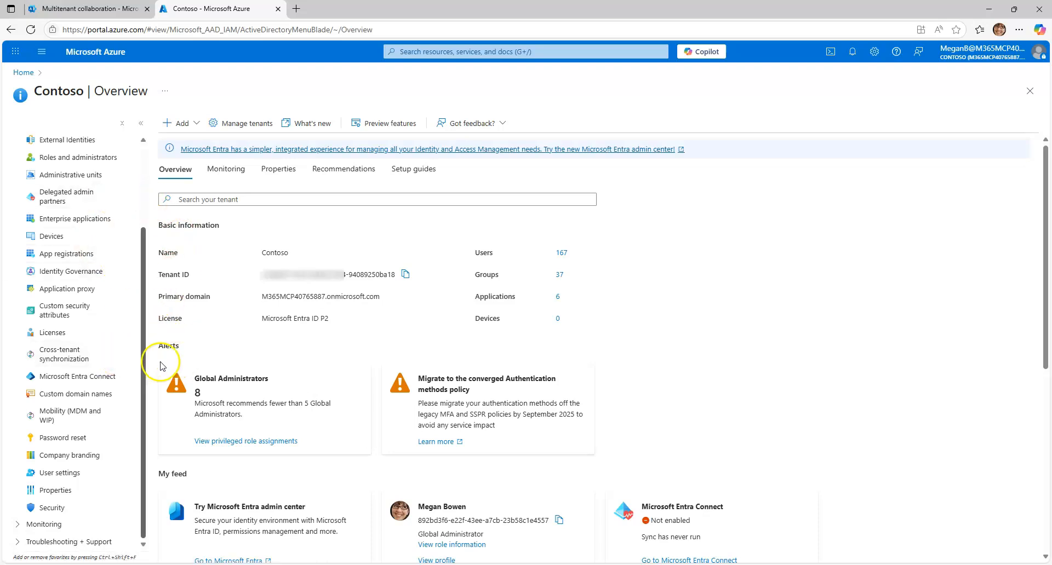
click(58, 354)
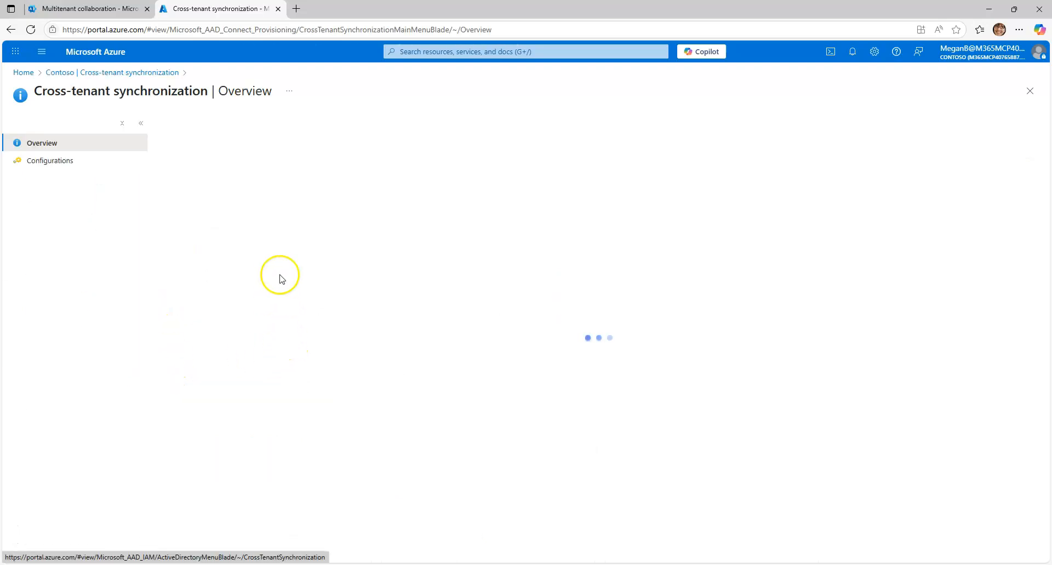
click(61, 160)
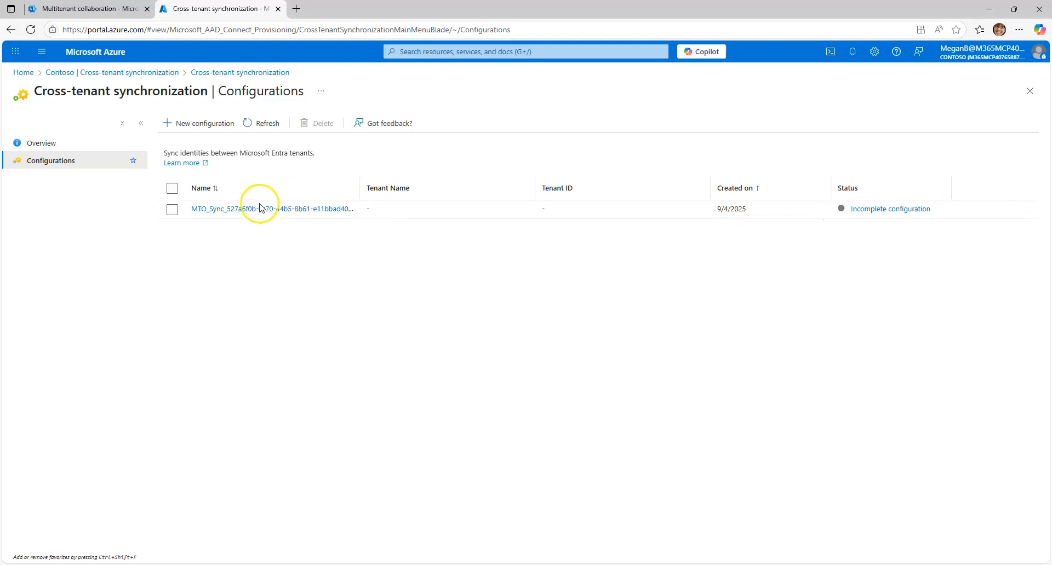
Open the users and groups assigned to the MTO_Sync configuration
click(240, 210)
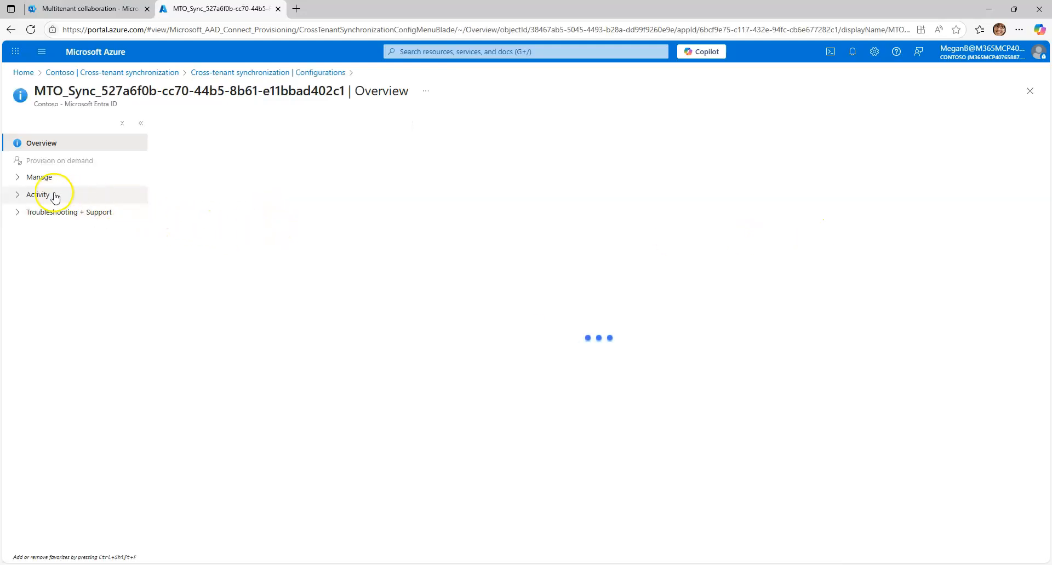
click(29, 177)
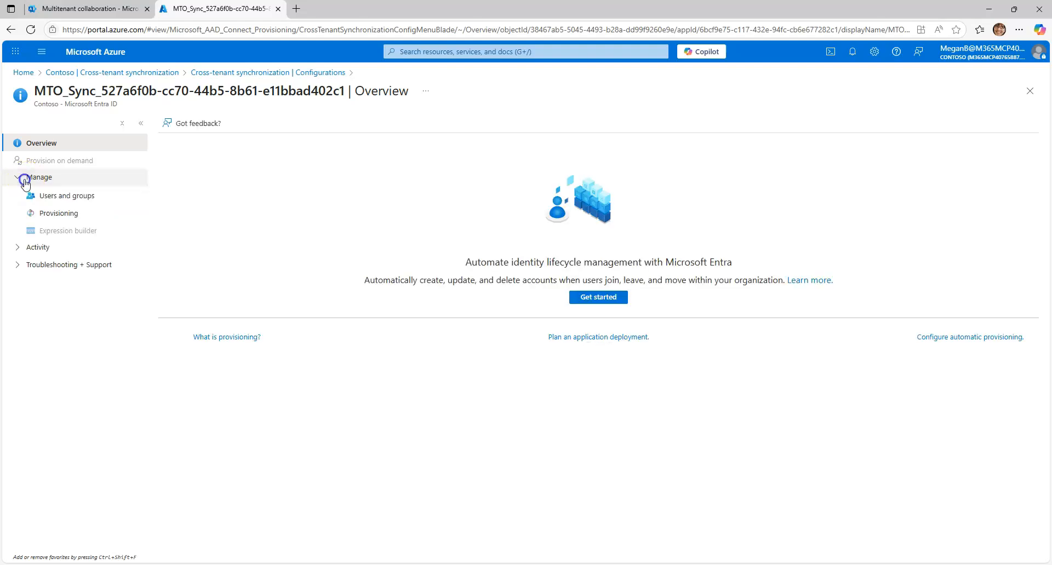
click(51, 201)
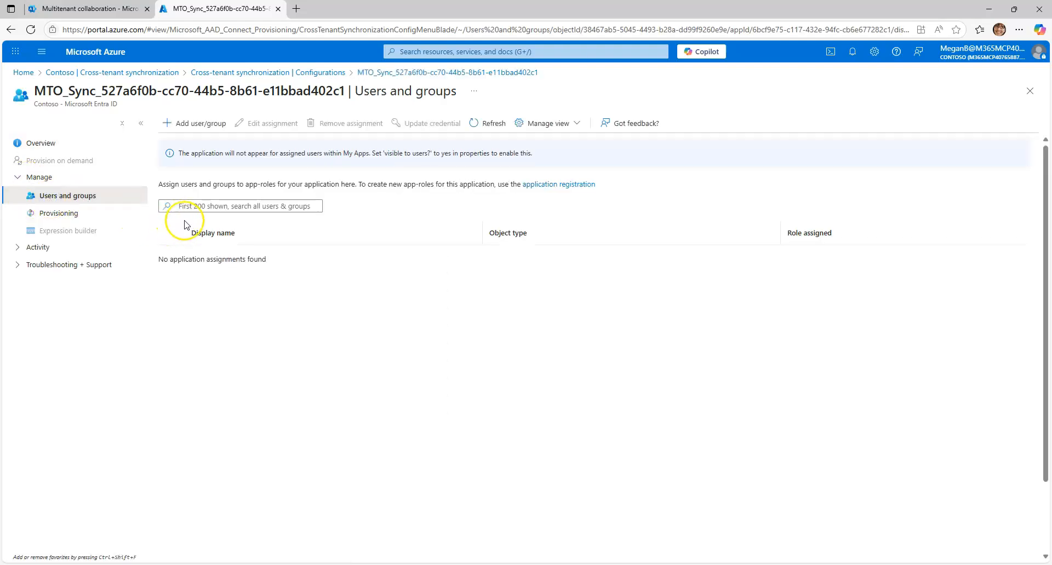
click(193, 123)
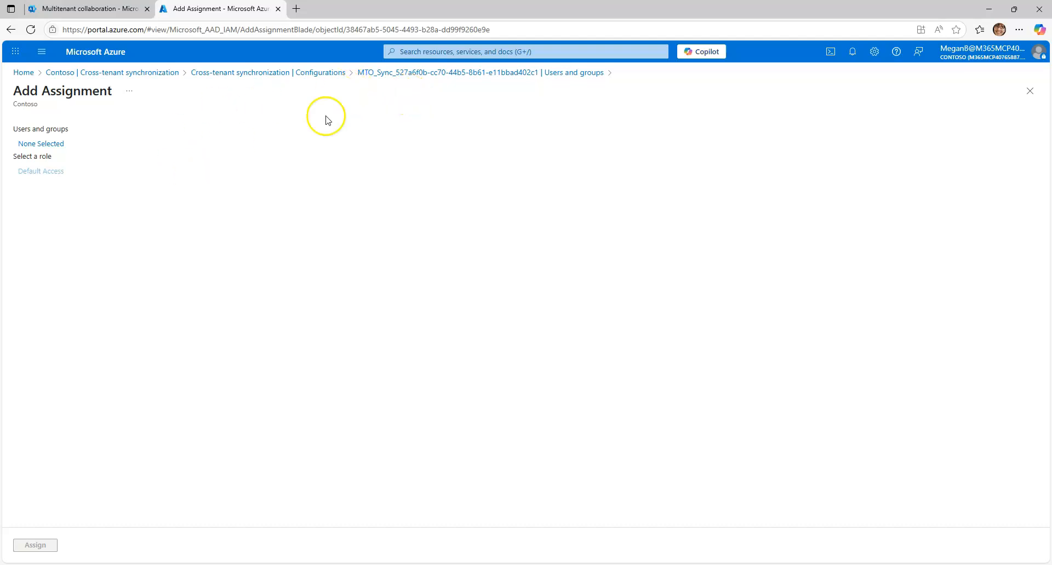
click(62, 145)
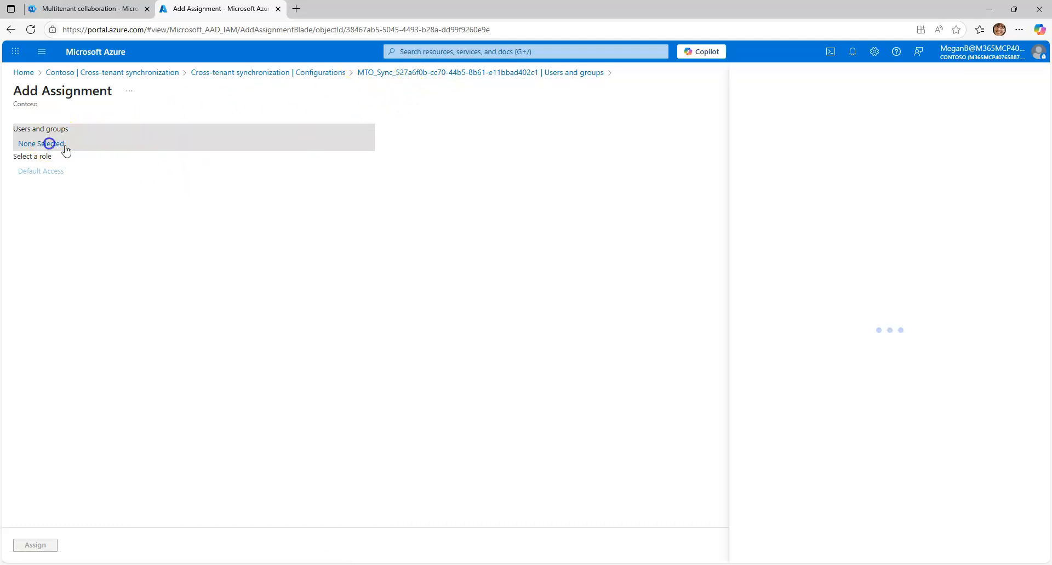
scroll(557, 275, down, 5)
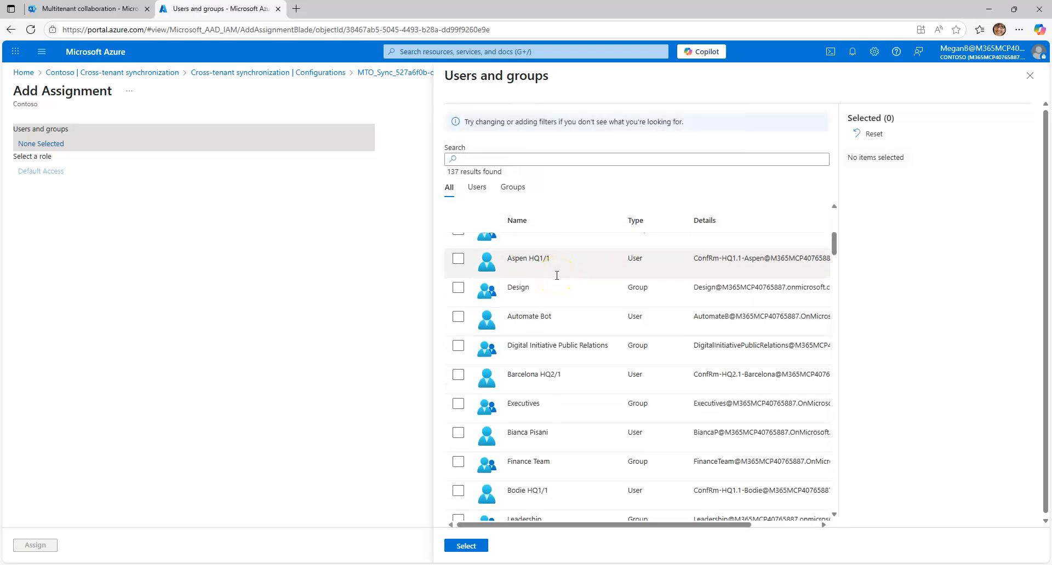
click(553, 350)
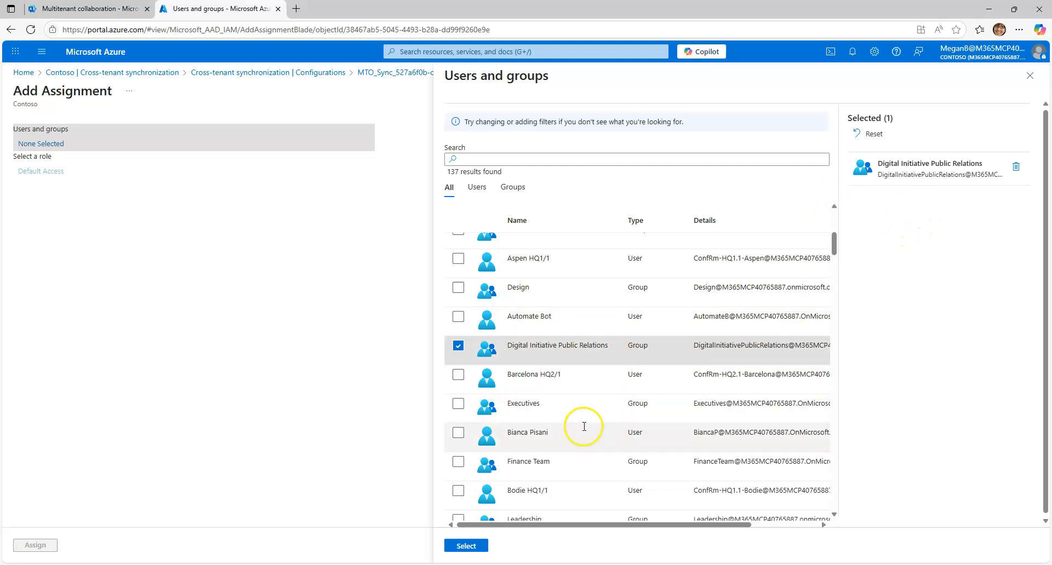
scroll(606, 374, down, 1)
scroll(609, 373, up, 5)
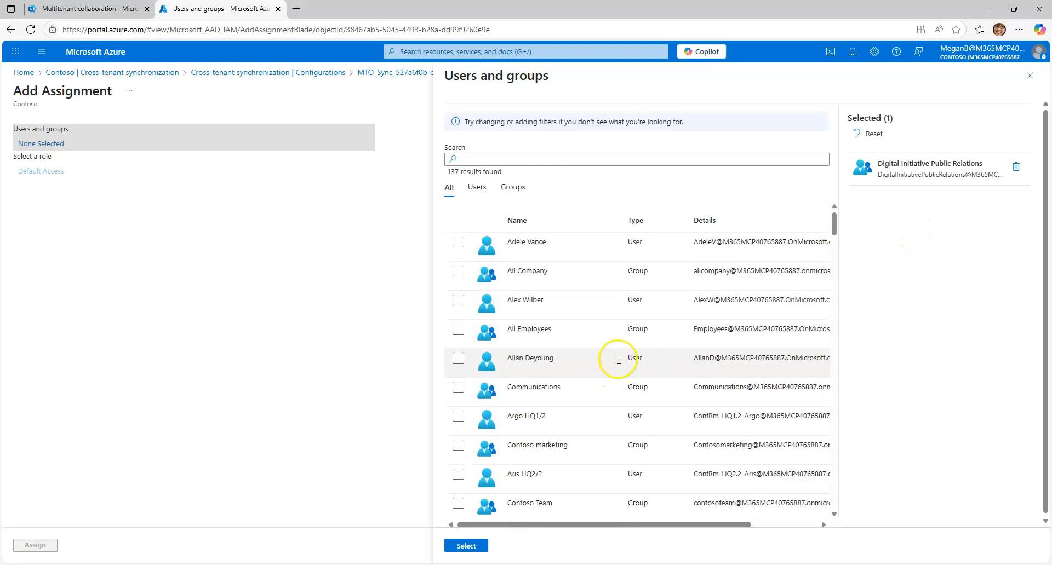
scroll(623, 352, down, 6)
scroll(602, 356, up, 5)
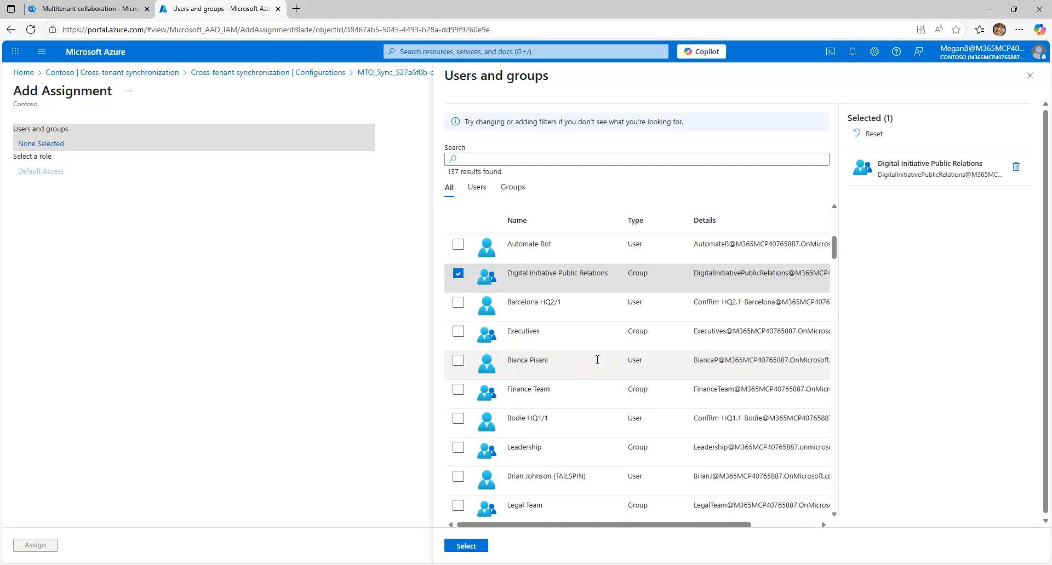
click(589, 351)
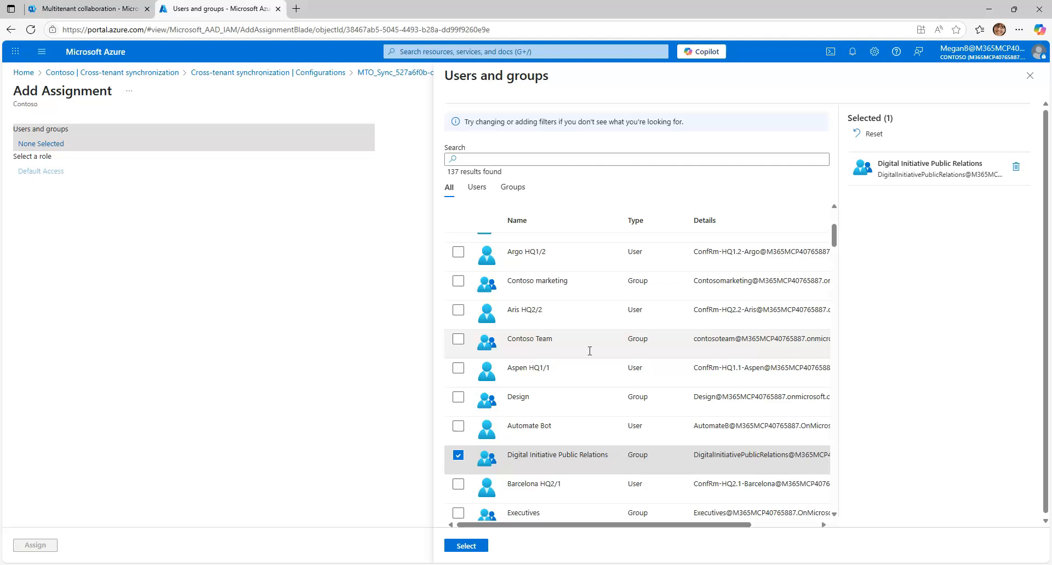
click(1033, 81)
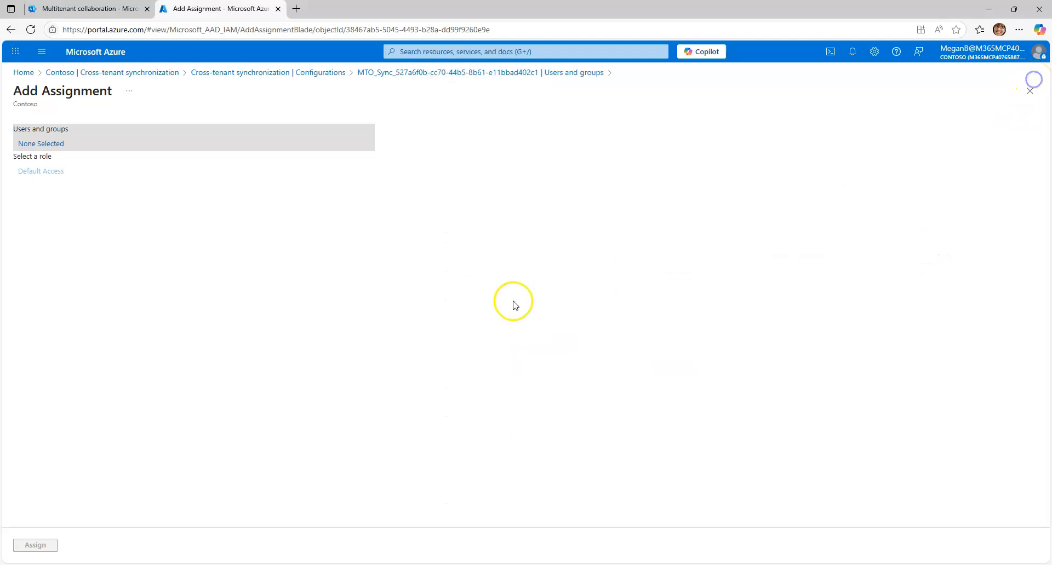
Go to Contoso's groups and start a new security group named MTO Pilot with assigned membership
click(260, 72)
click(159, 72)
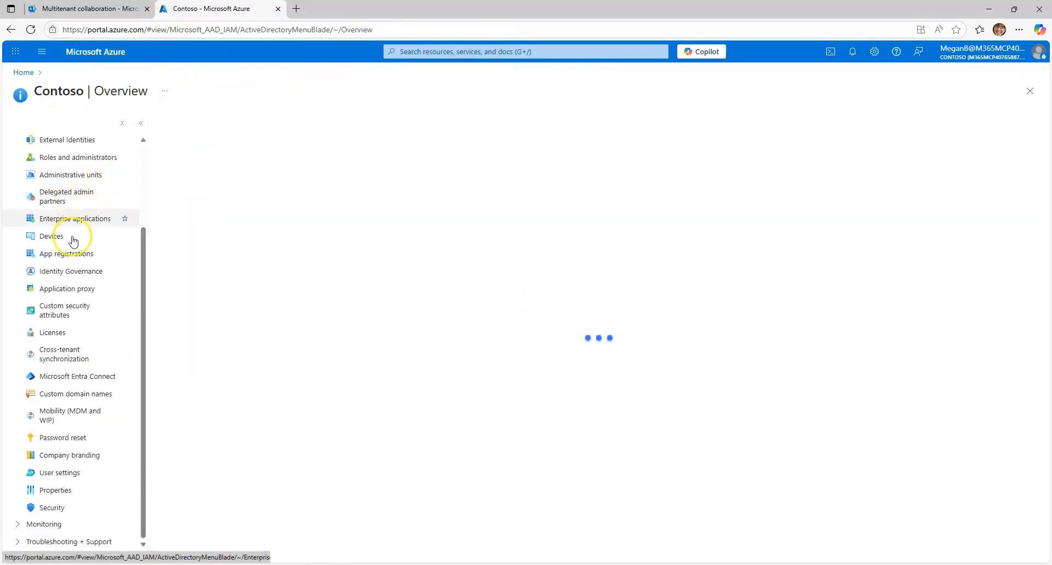
click(50, 233)
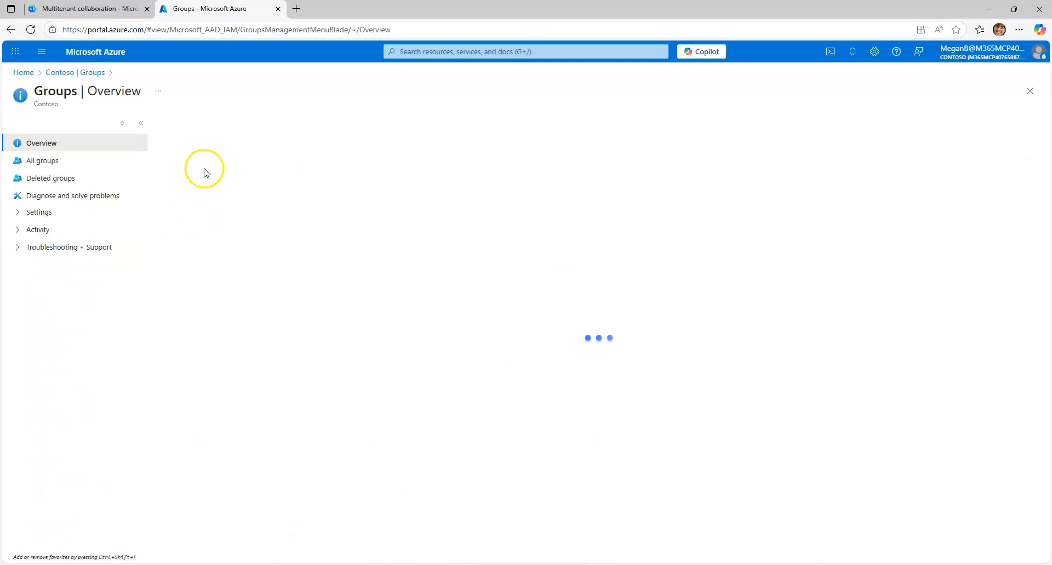
click(190, 124)
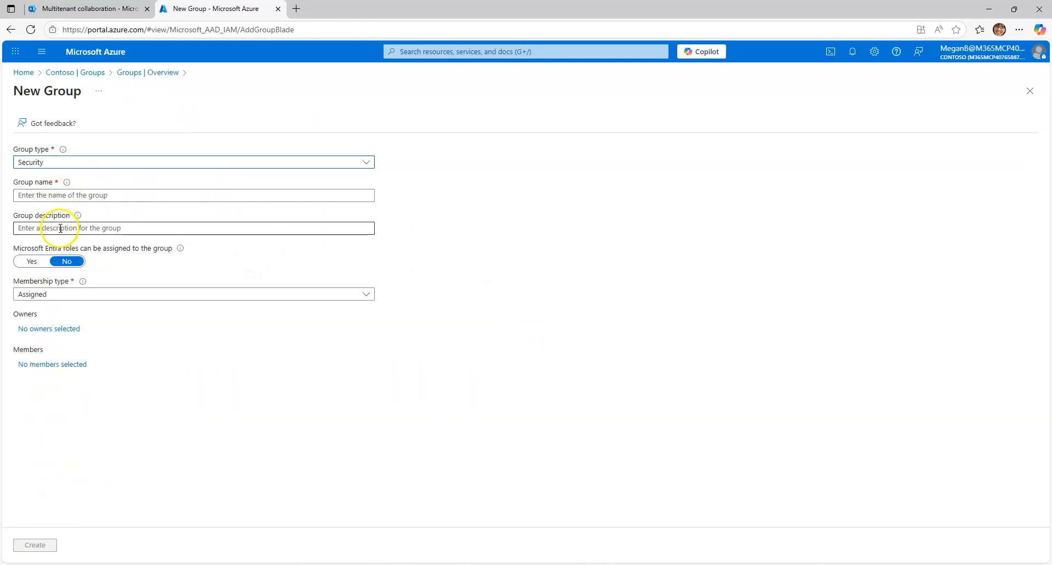
click(70, 194)
text(MTO Pilot)
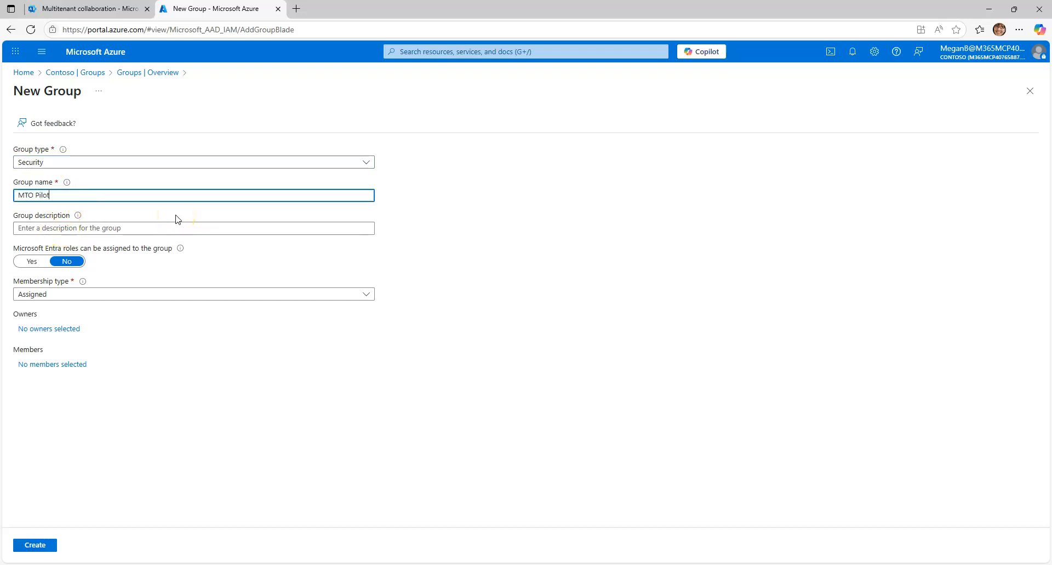
click(108, 231)
click(91, 228)
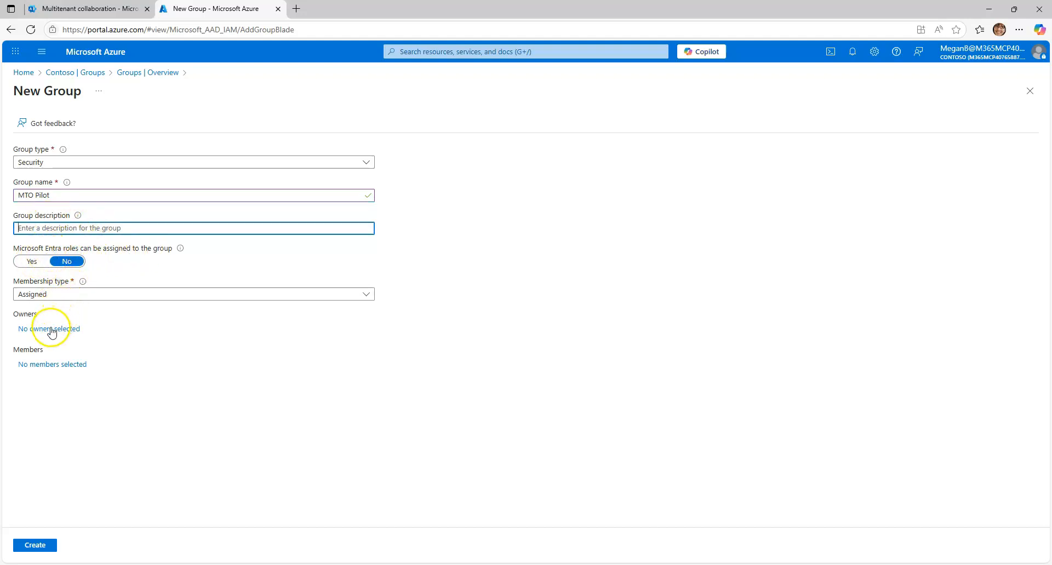
Add the signed-in administrator and a second Contoso user as members, and create the MTO Pilot group
click(47, 364)
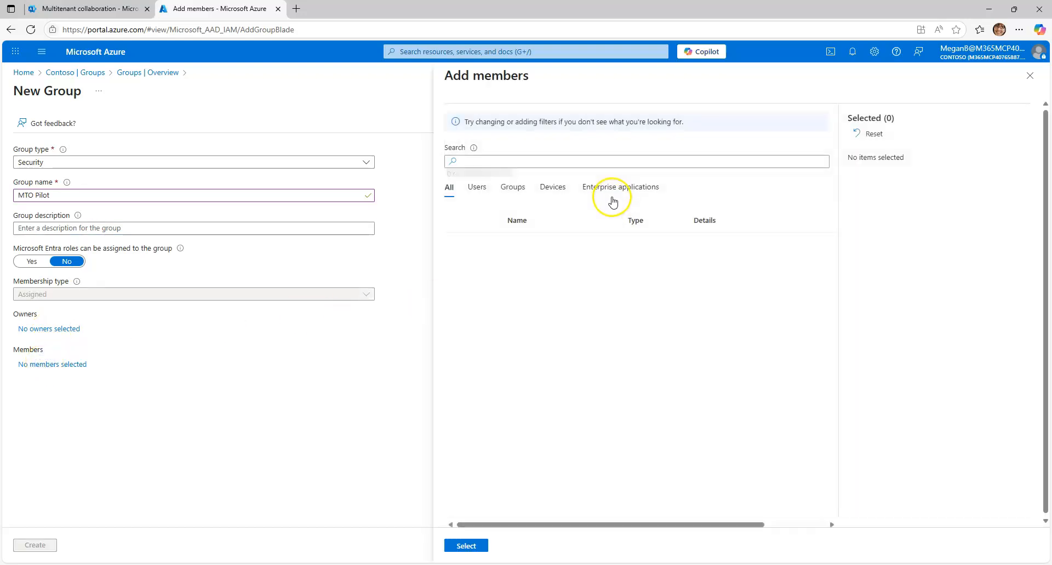
click(521, 164)
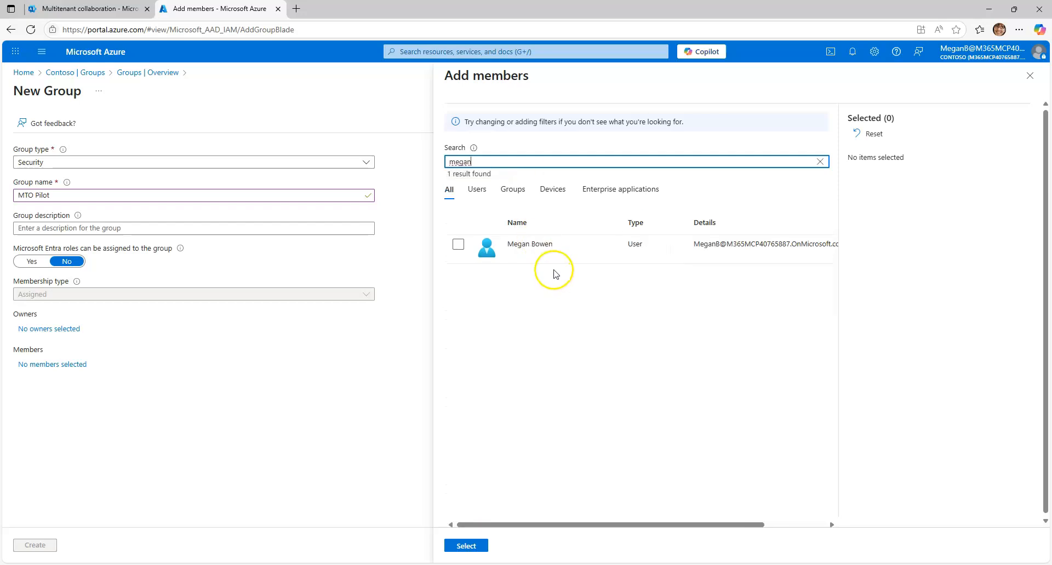
click(554, 251)
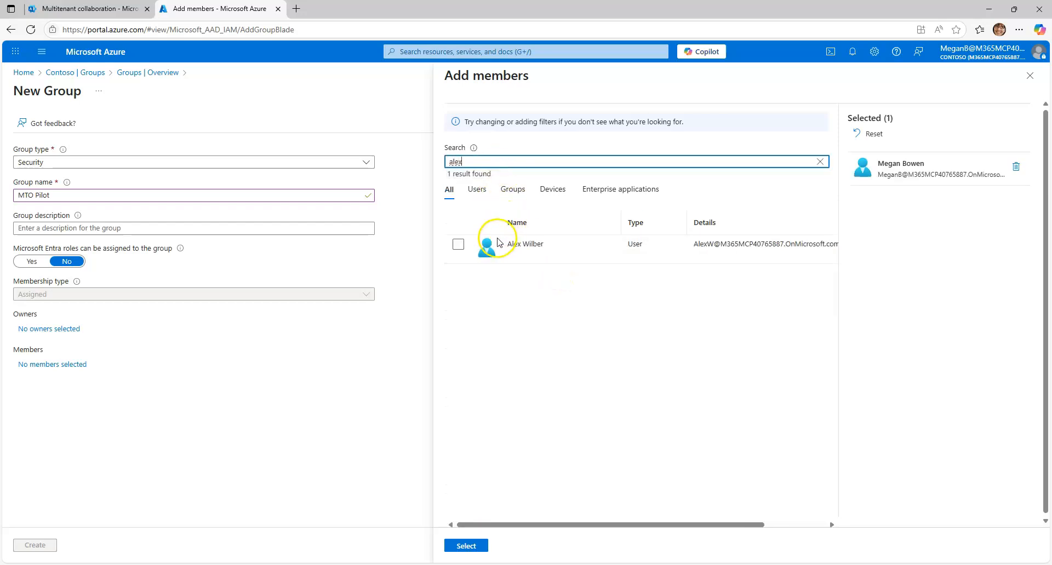
click(524, 252)
click(467, 546)
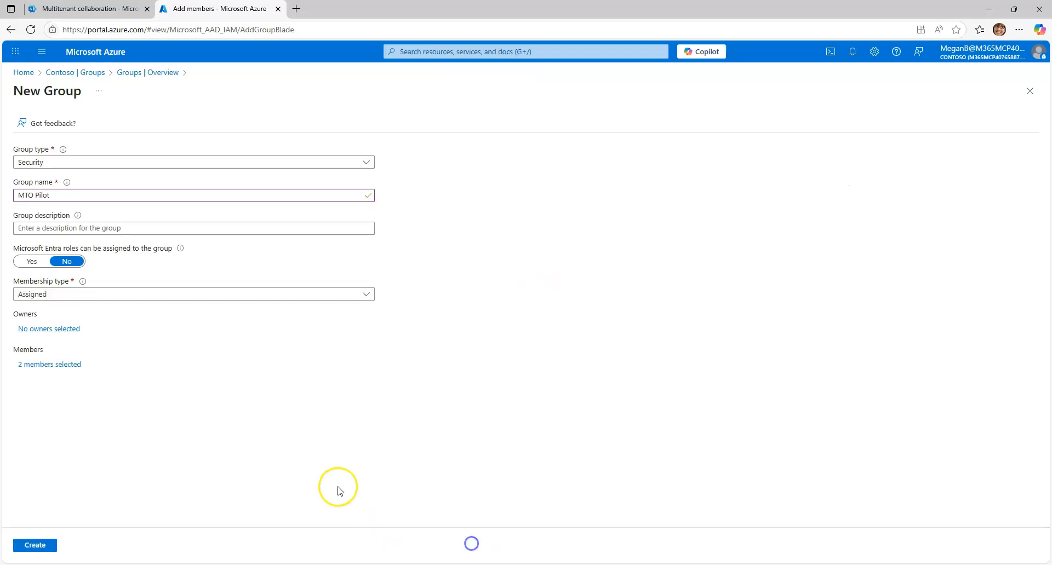
click(36, 546)
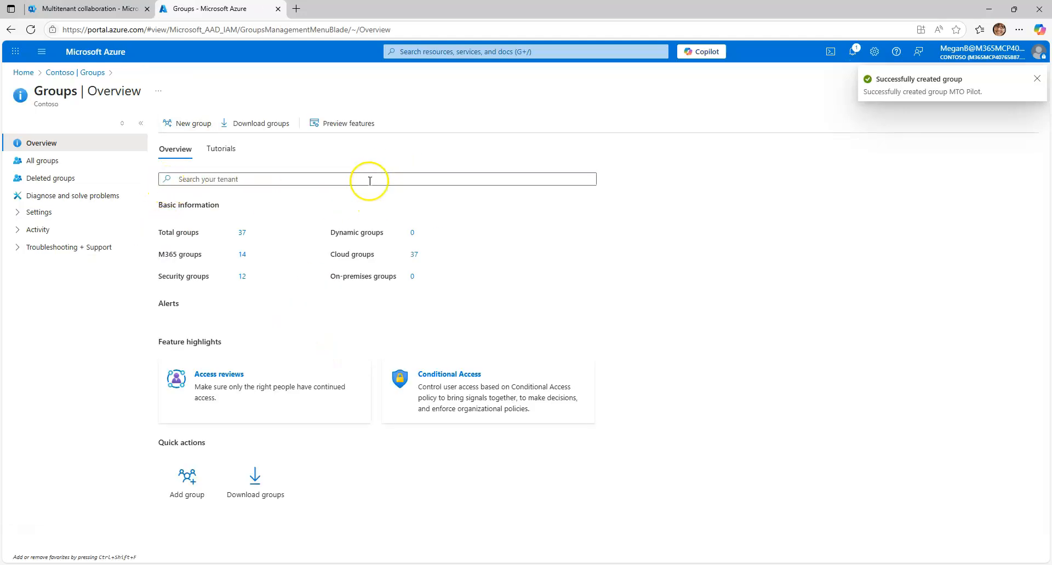
Return to Contoso's cross-tenant synchronization configurations and reopen the users and groups of the MTO_Sync configuration
click(86, 72)
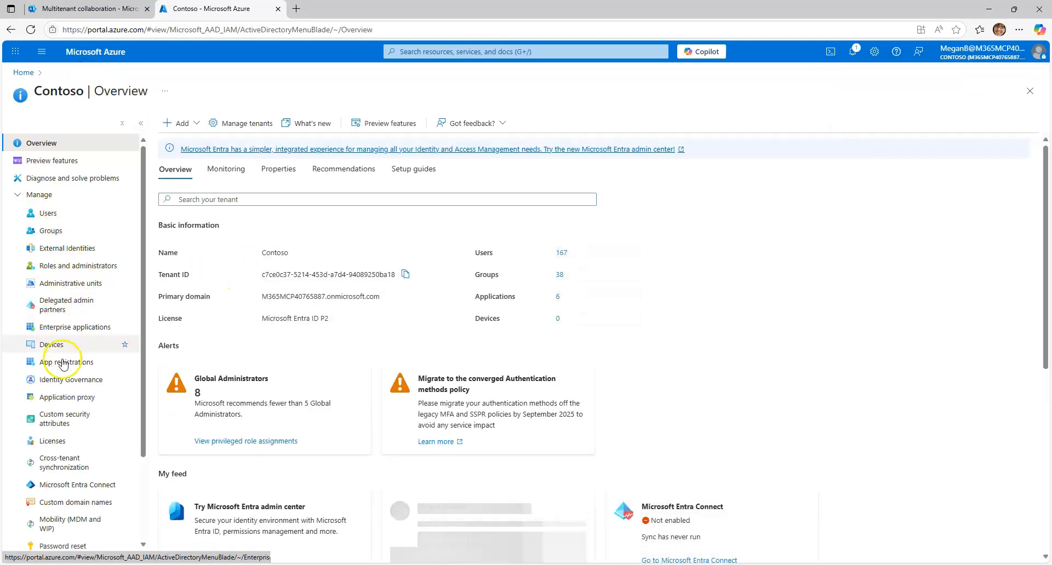
click(74, 459)
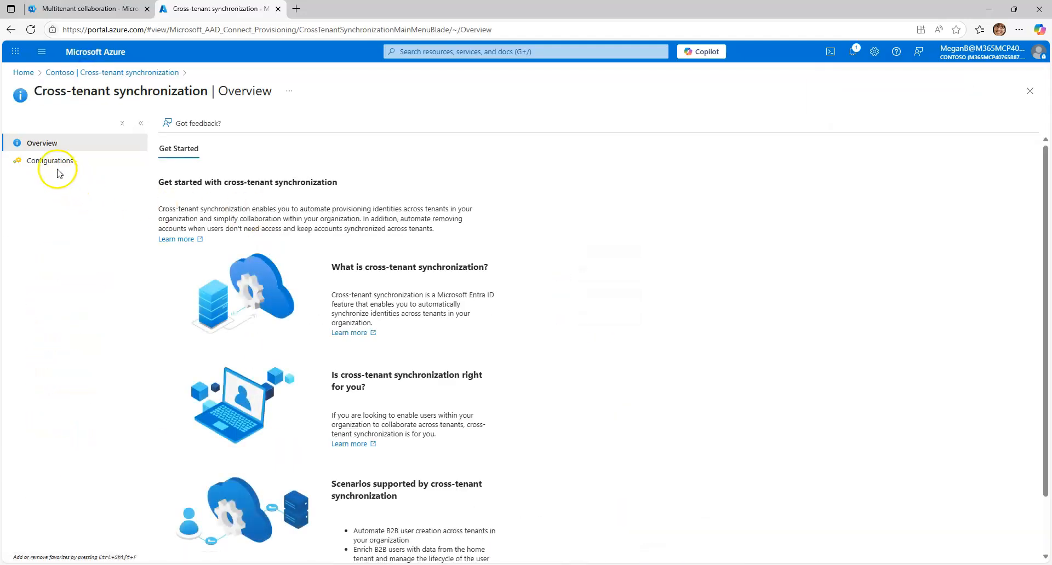
click(55, 162)
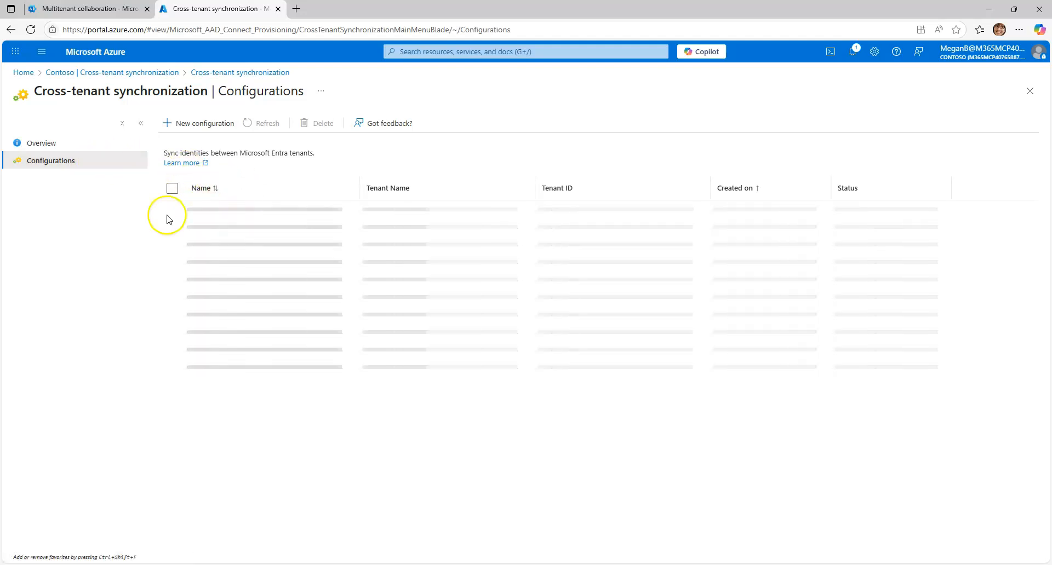
click(208, 210)
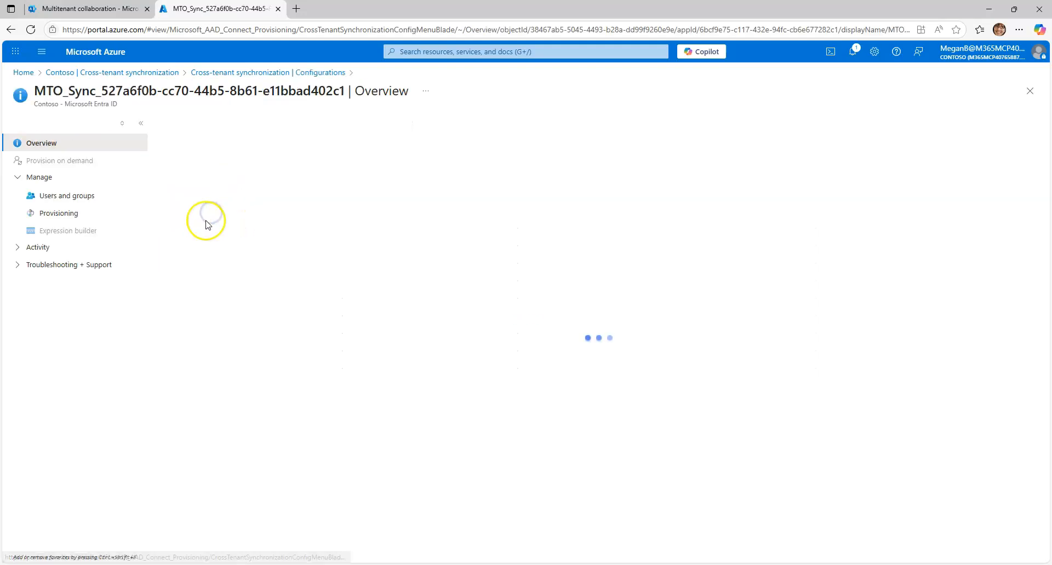
click(70, 196)
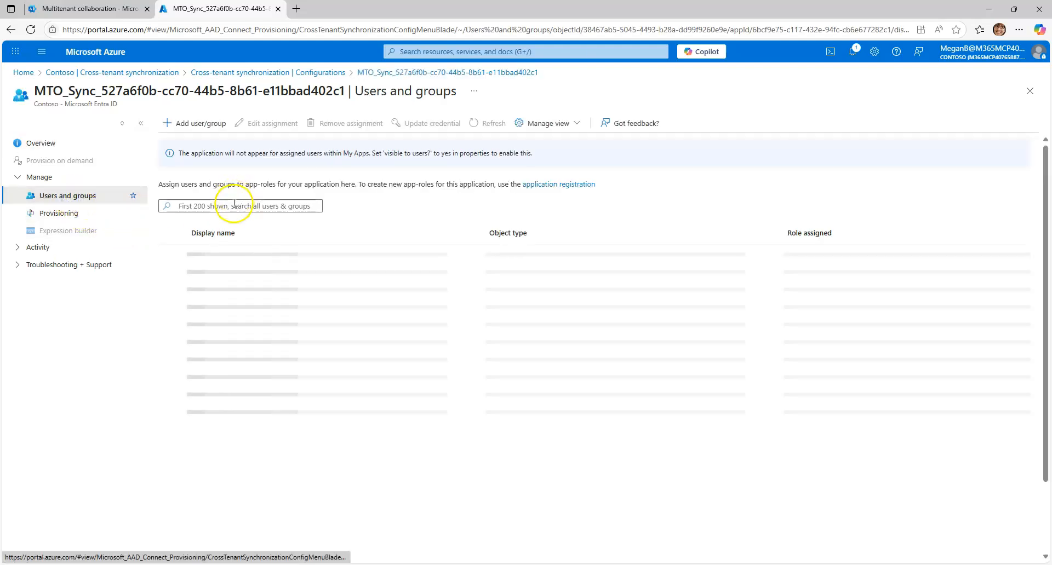
Search for the MTO Pilot group and select it for a new assignment to the MTO_Sync configuration
click(201, 123)
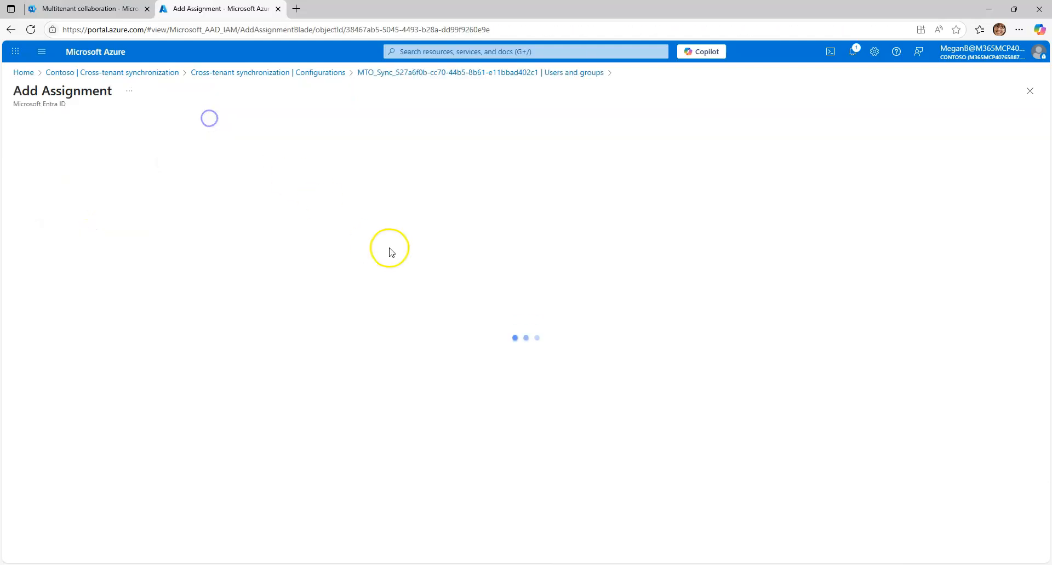
click(48, 145)
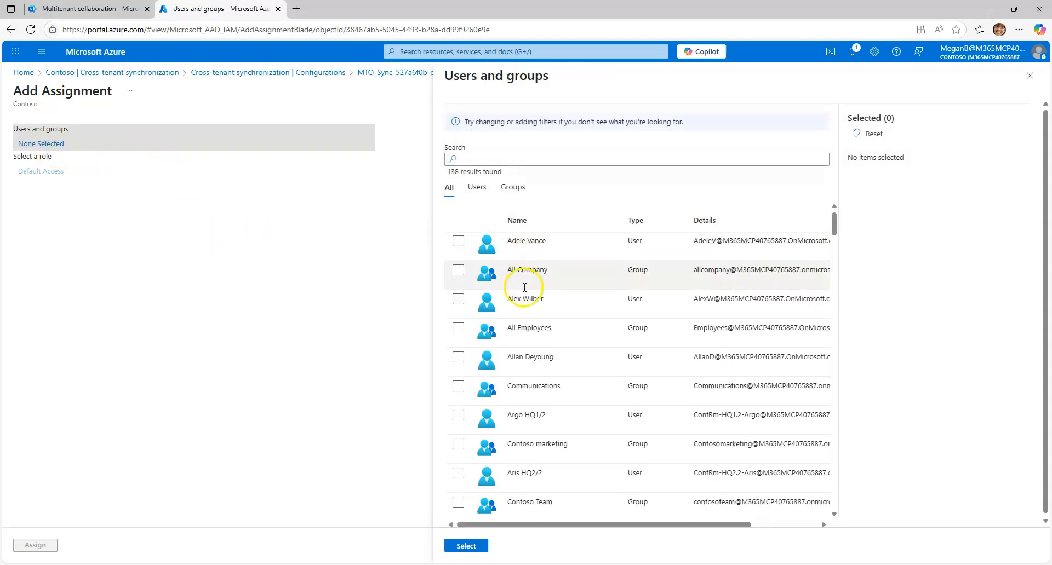
scroll(463, 285, down, 4)
click(570, 162)
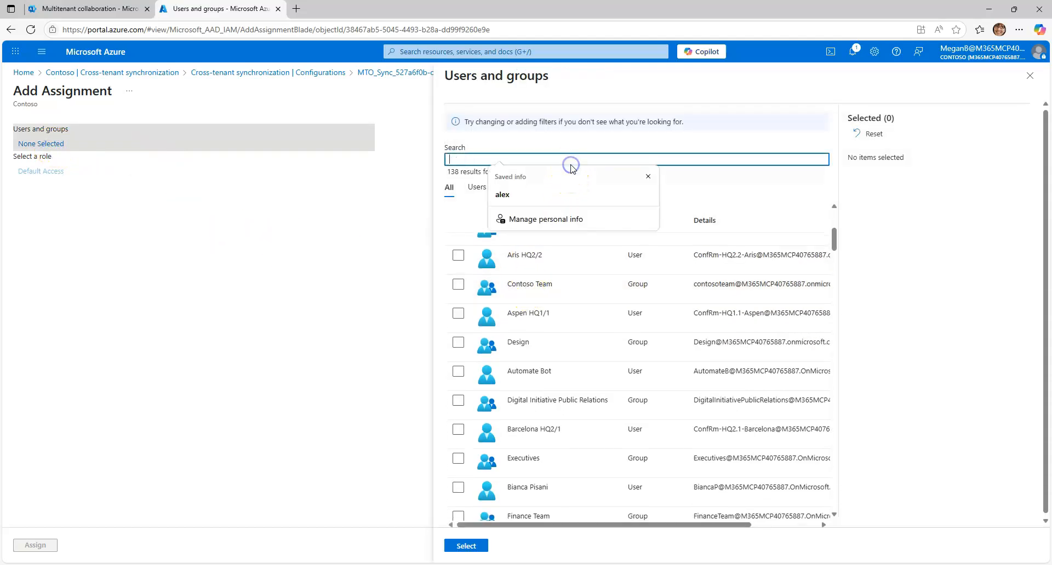
text(mto)
click(500, 245)
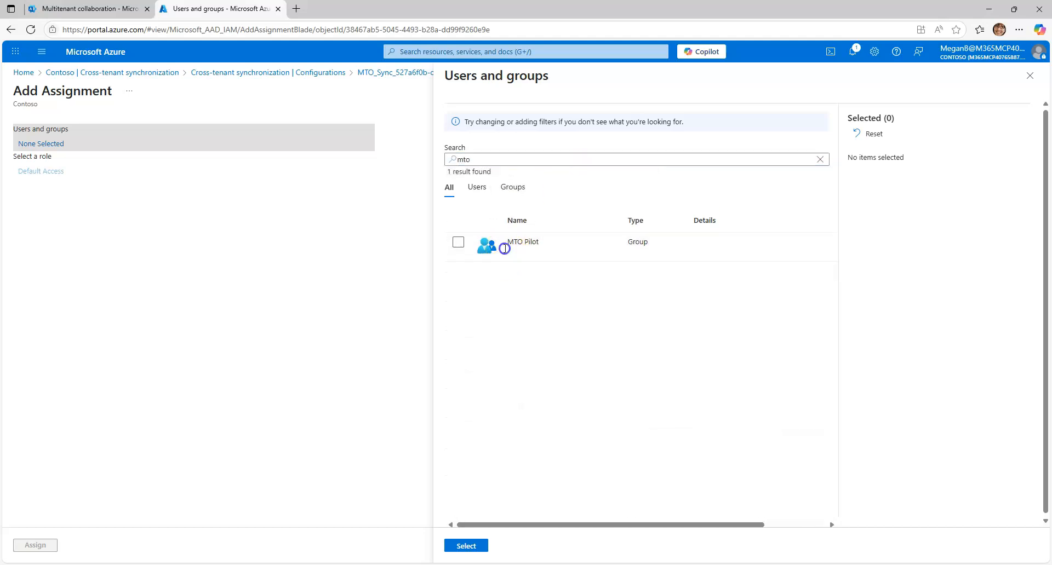
click(465, 546)
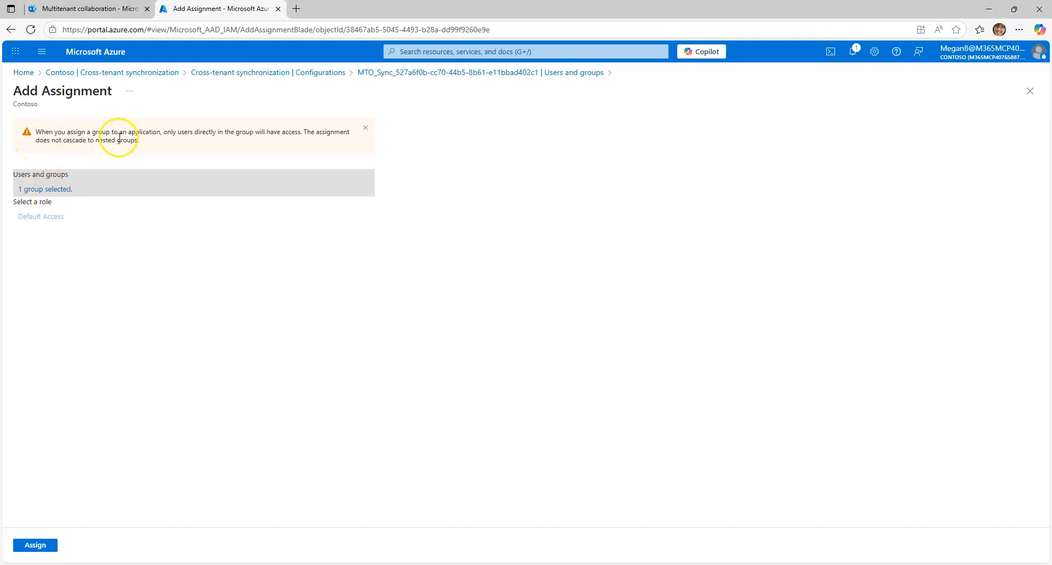
Read the notice about group assignments and nested groups, and leave the assignment without applying it
drag(162, 133, 177, 134)
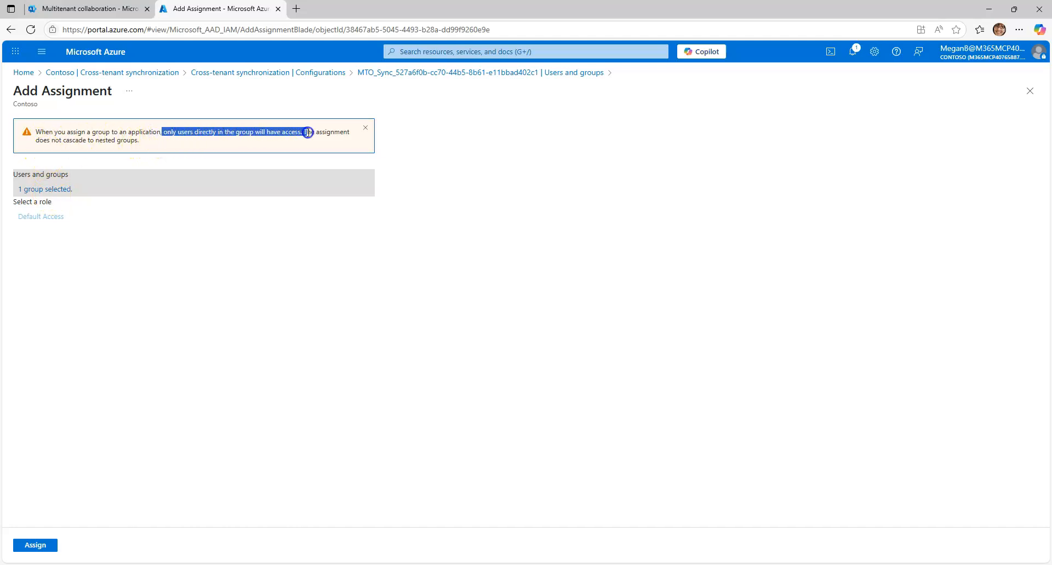
drag(308, 133, 361, 146)
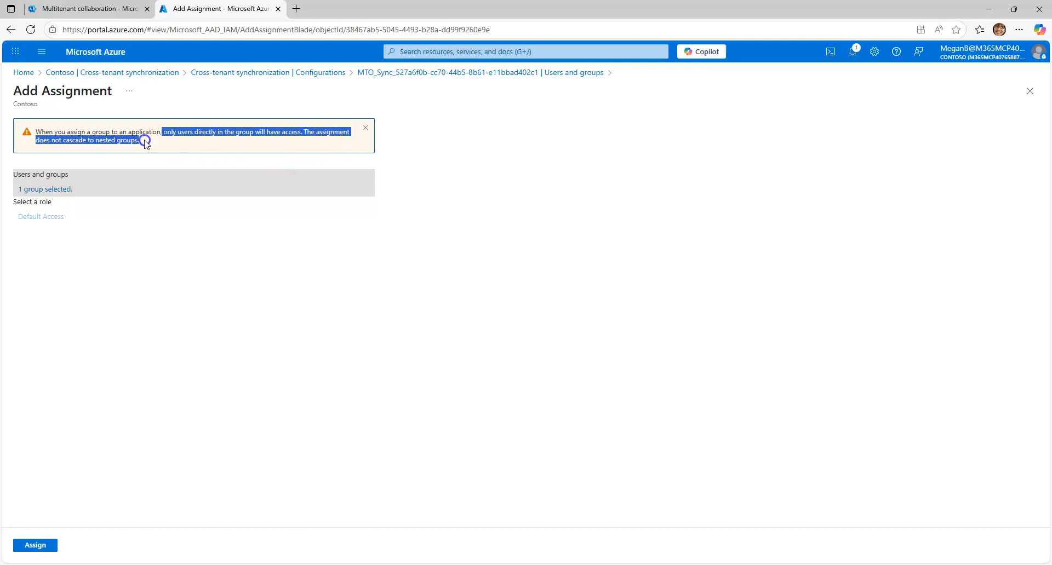
drag(146, 143, 143, 140)
click(141, 77)
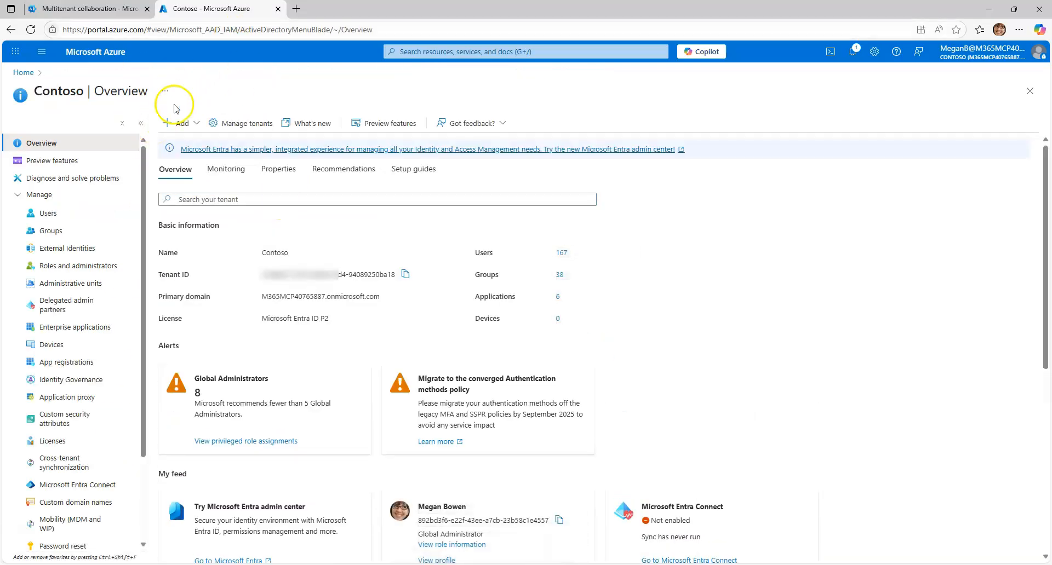
Switch to the Microsoft 365 admin center and select the signed-in administrator and a second Contoso user for simplified sync
click(99, 11)
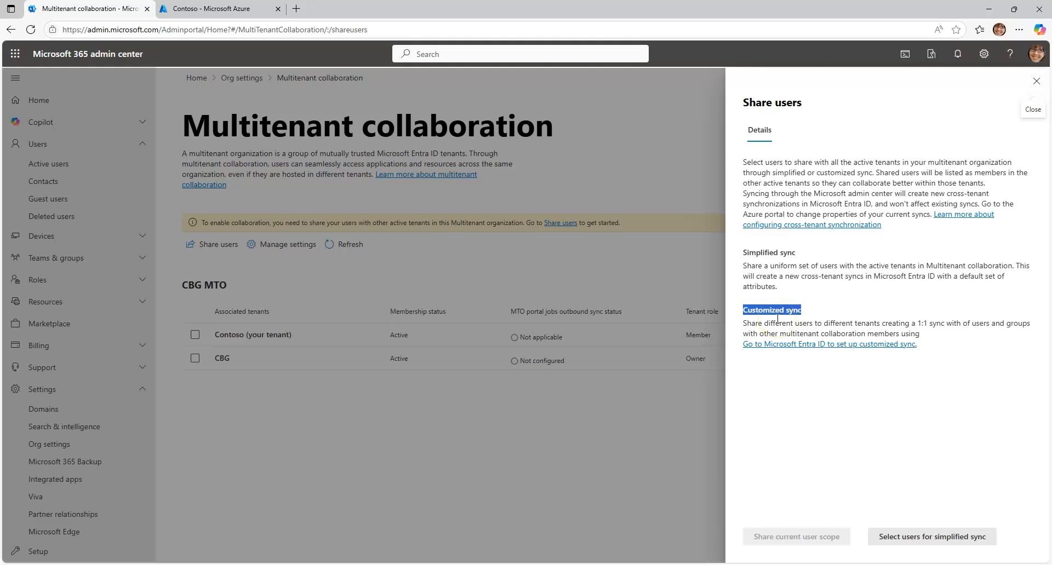
click(923, 539)
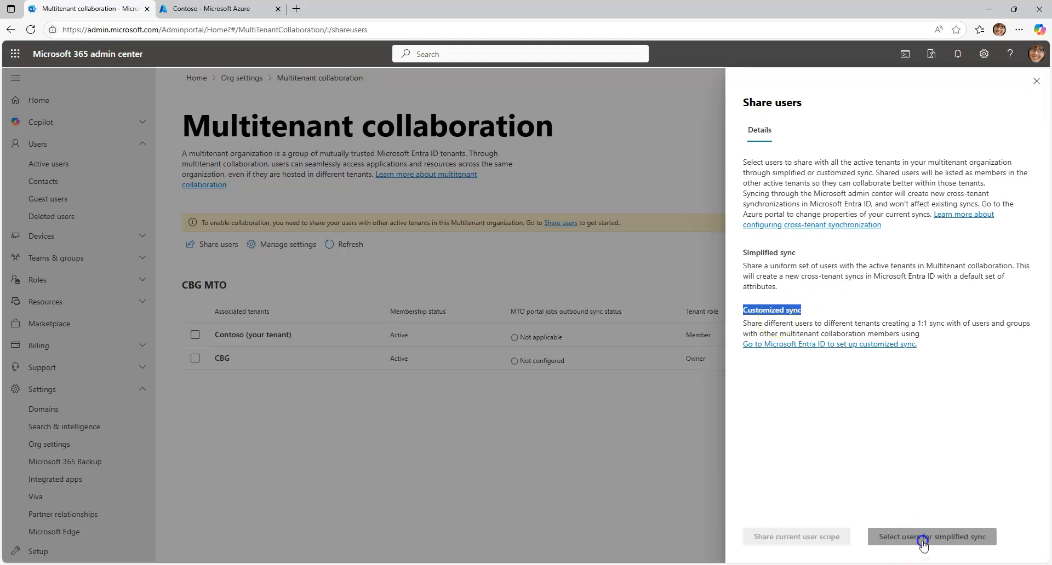
click(811, 222)
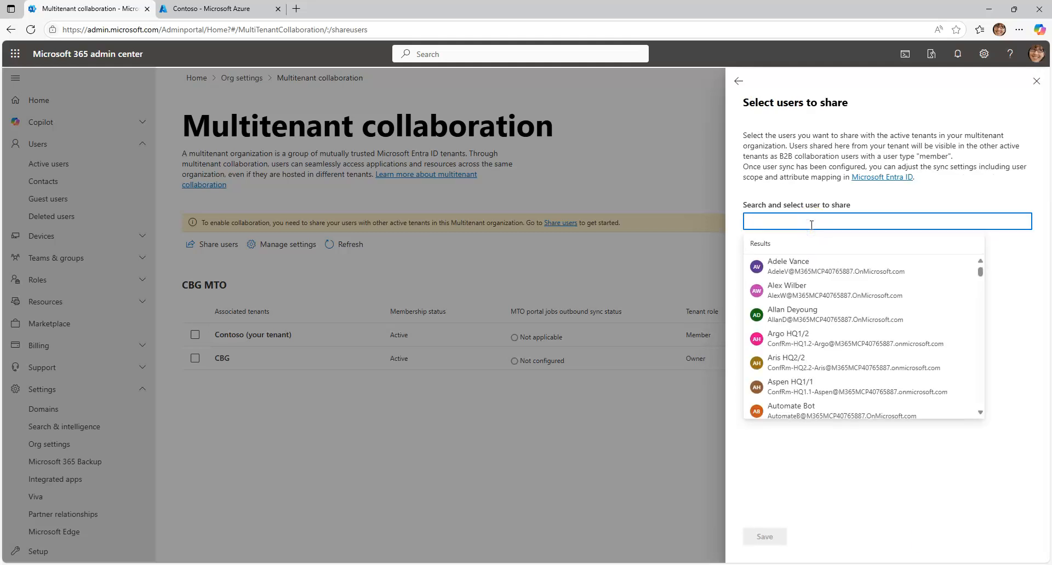
text(alex)
click(809, 268)
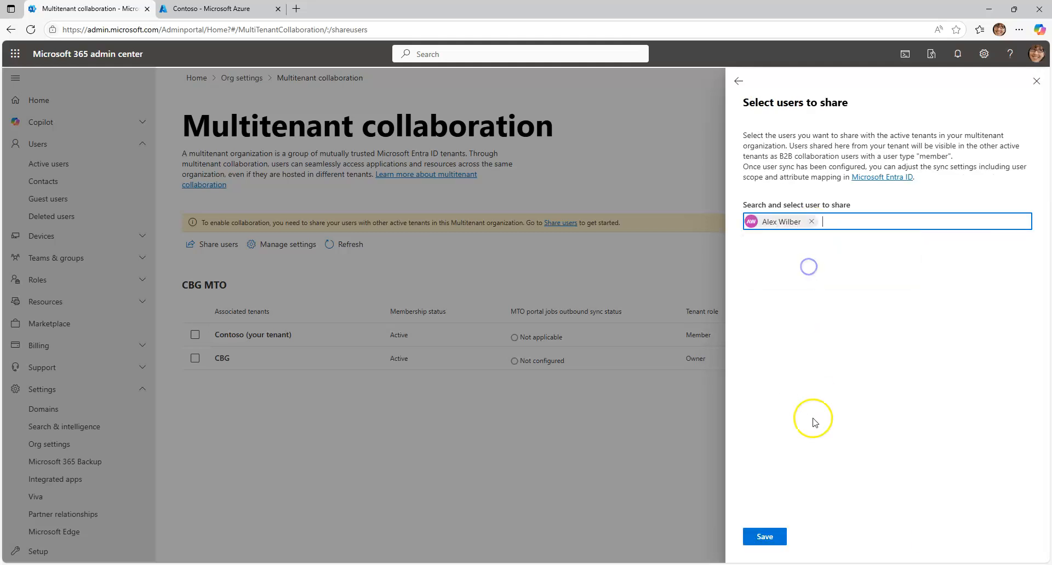
text(megan)
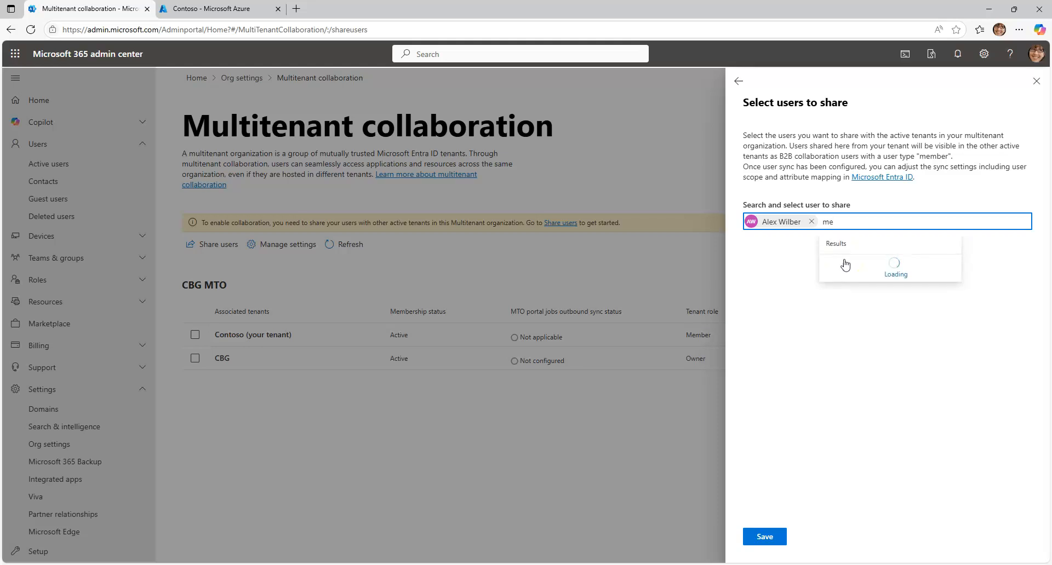
click(854, 272)
Save the shared user scope for all active tenants and close the user sharing pane
click(763, 540)
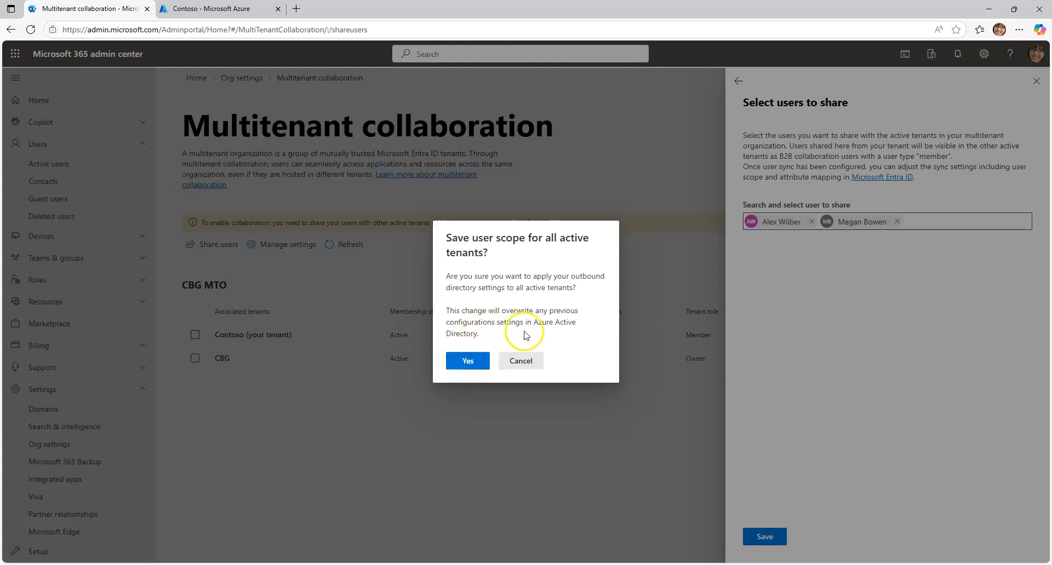
click(468, 361)
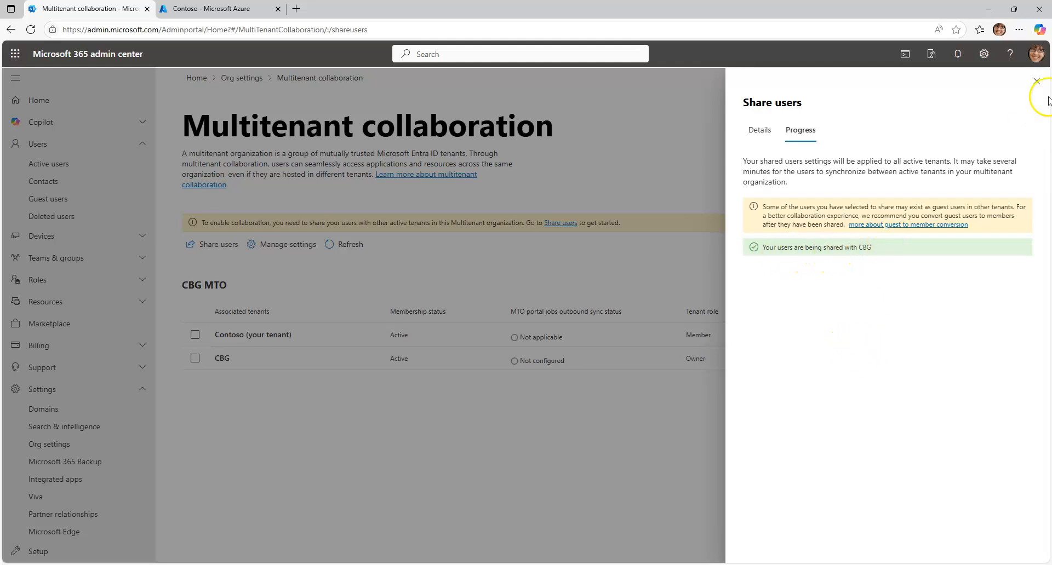
click(1038, 83)
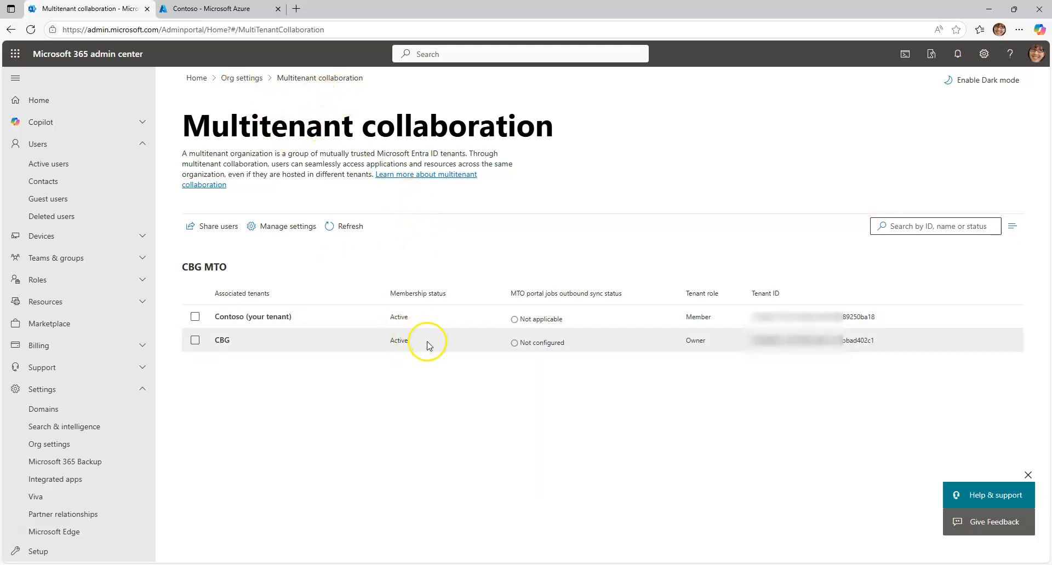
Switch to the Azure portal and open the MTO_Sync configuration under Contoso's cross-tenant synchronization
click(224, 17)
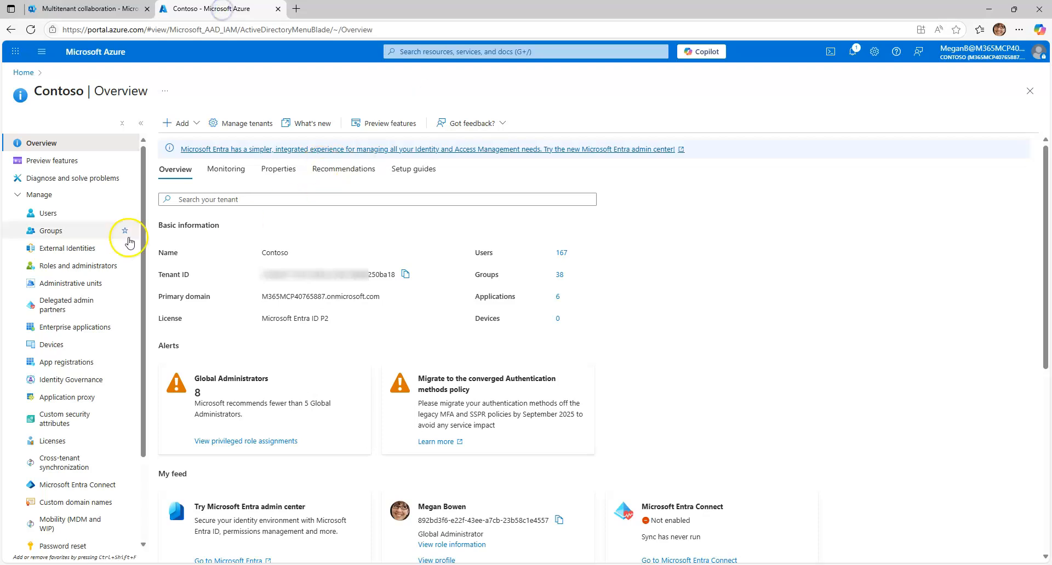
click(66, 463)
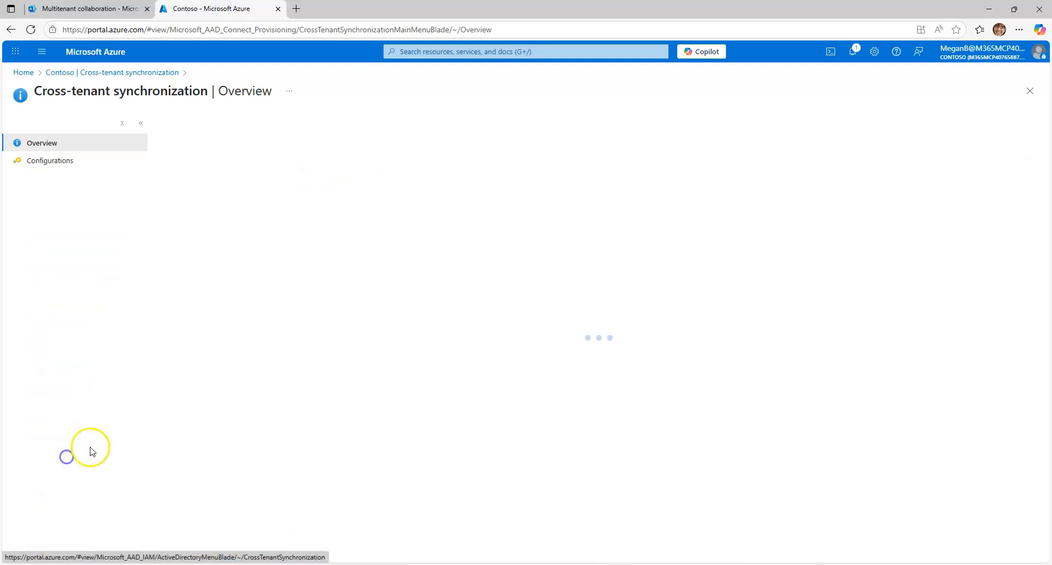
click(54, 161)
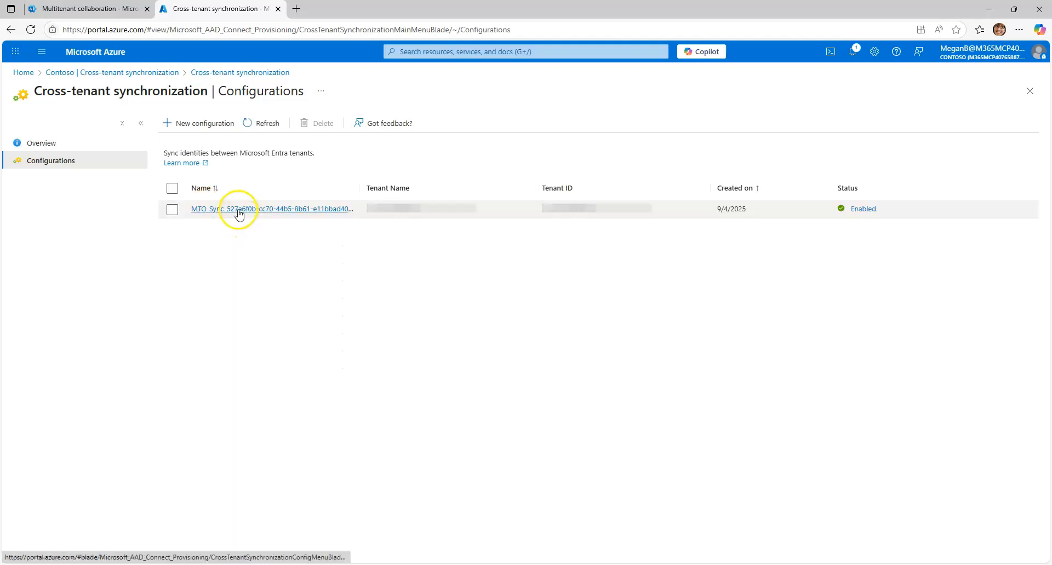
click(237, 212)
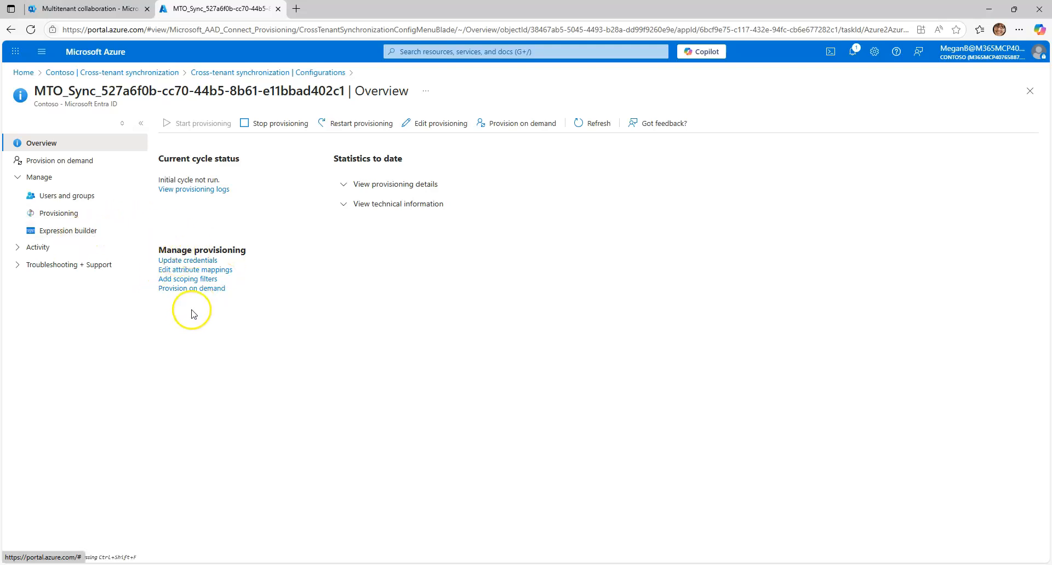
Open the Provision Microsoft Entra ID Users mapping in the configuration's provisioning settings and review its attribute mappings
click(71, 217)
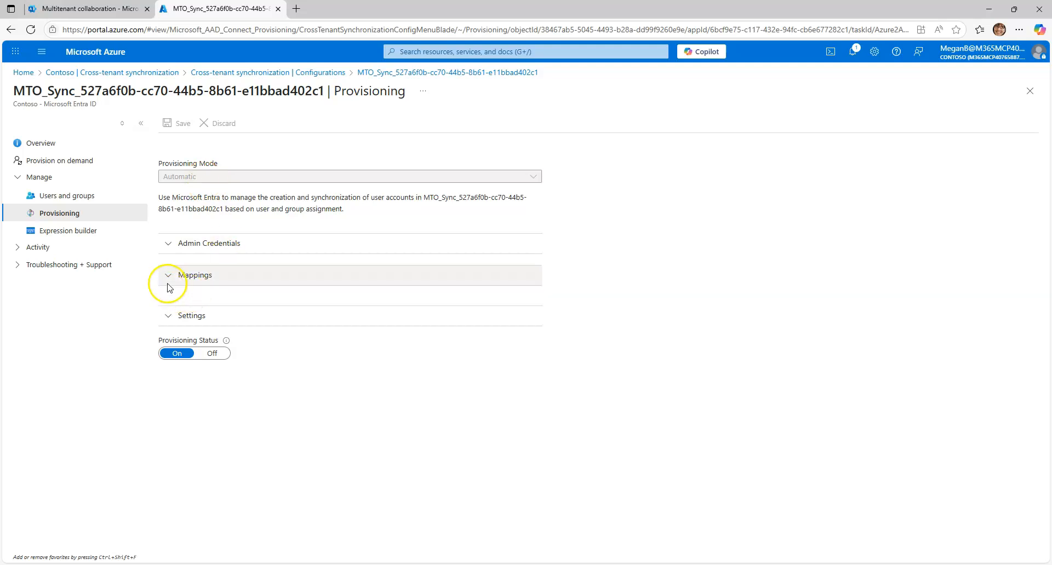
click(172, 280)
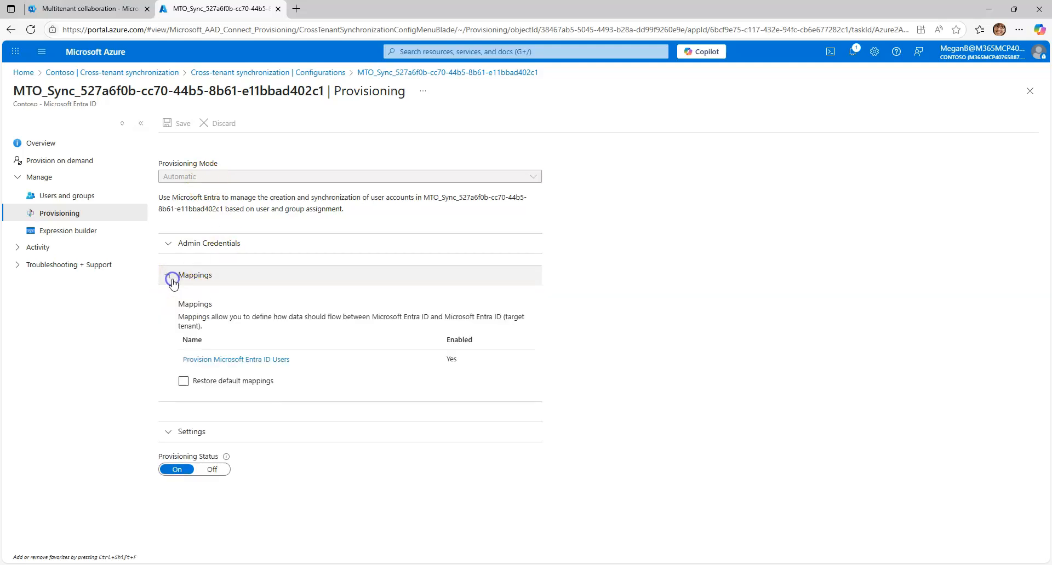
click(222, 359)
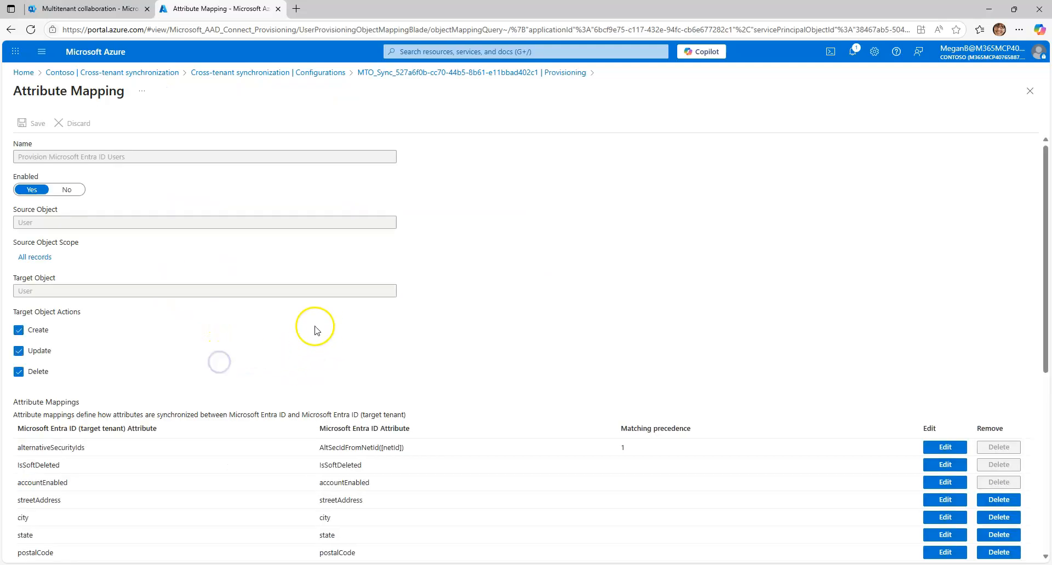
scroll(211, 274, down, 5)
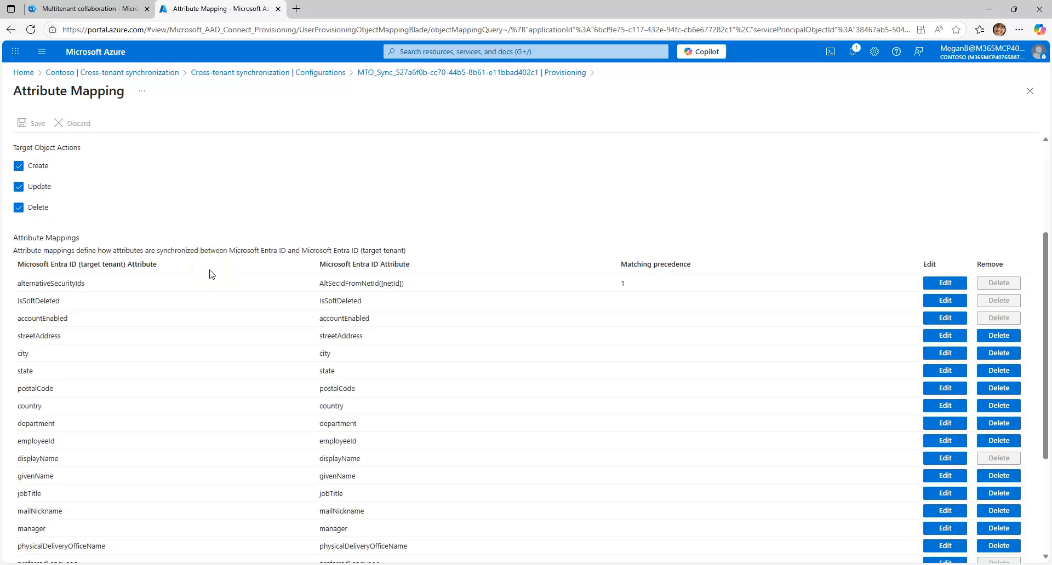
scroll(212, 274, up, 1)
scroll(212, 275, down, 1)
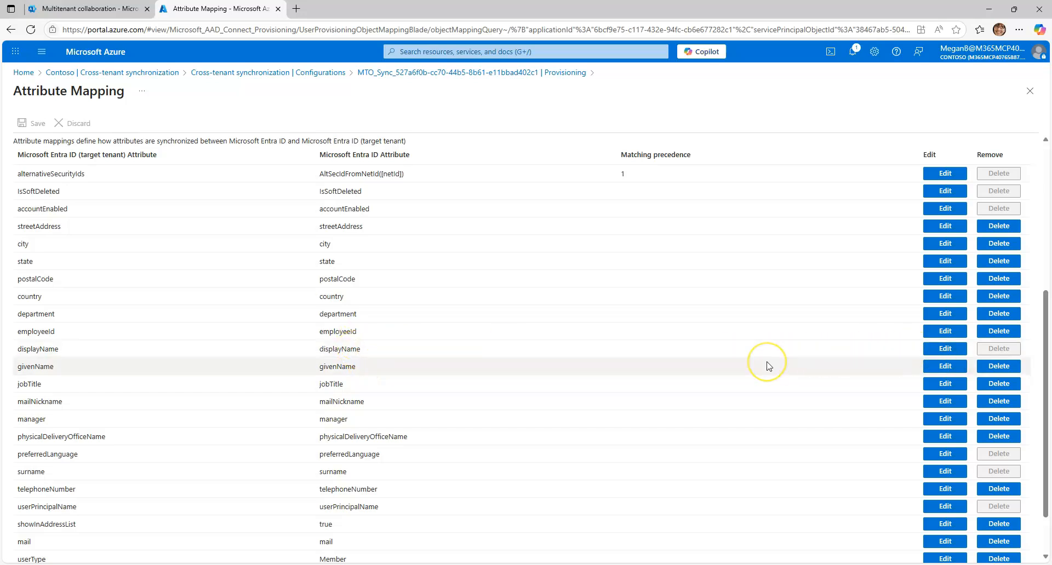
Edit the userType attribute mapping so that the constant value Member is applied Always, and confirm the edit
scroll(416, 333, down, 2)
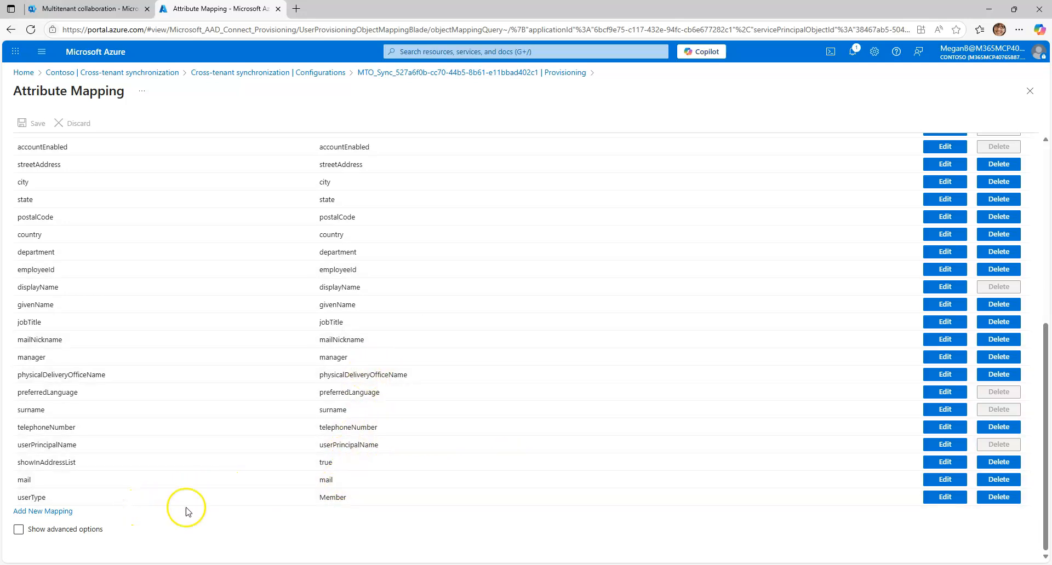
click(949, 499)
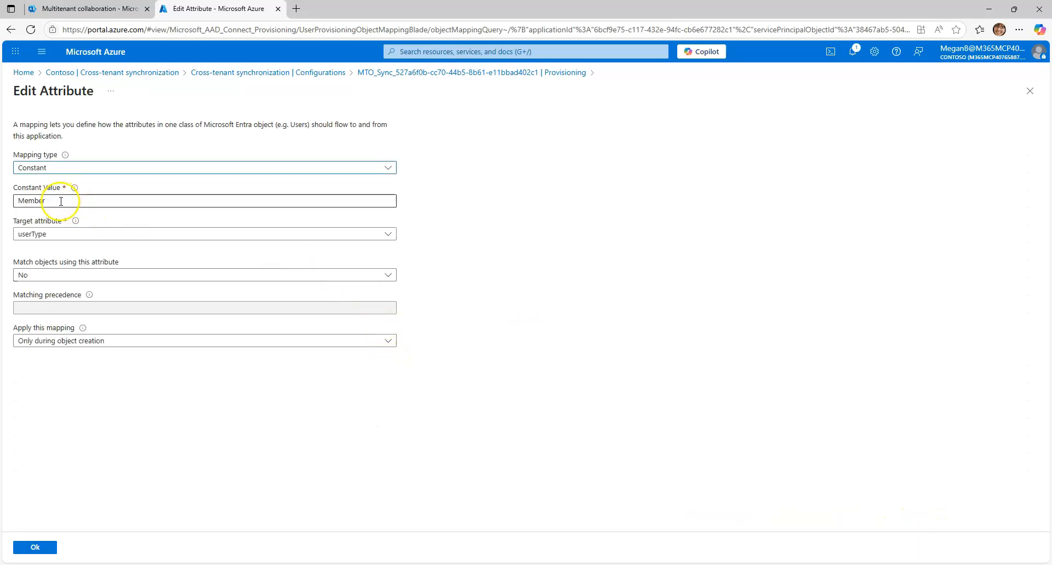
click(53, 201)
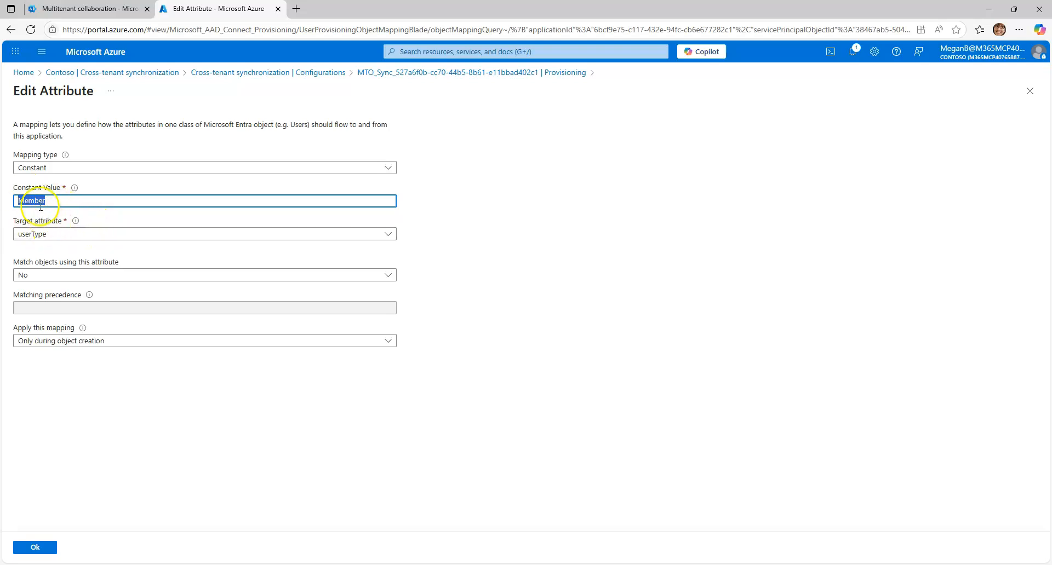
click(61, 343)
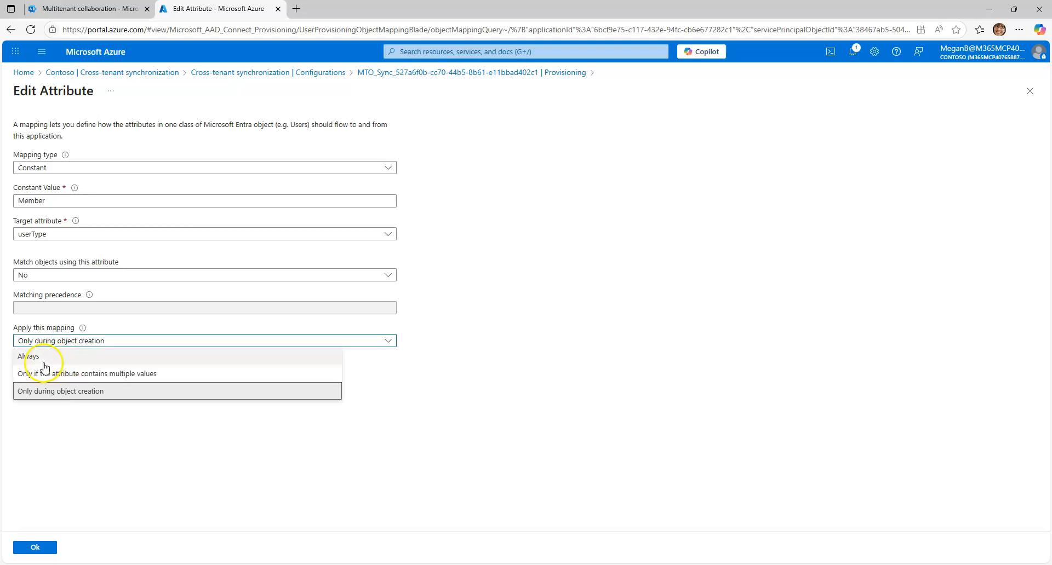
click(42, 360)
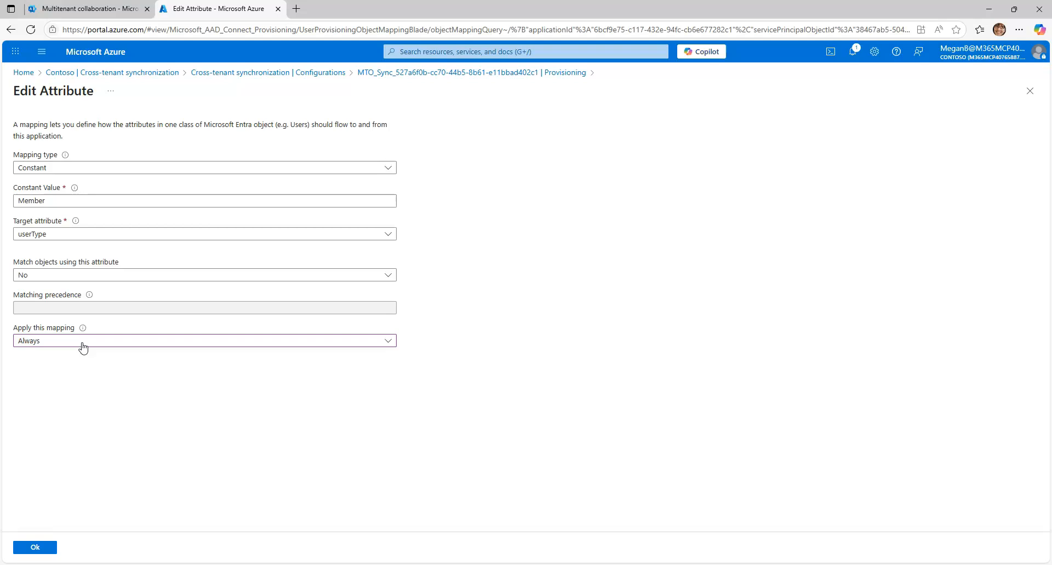
click(82, 347)
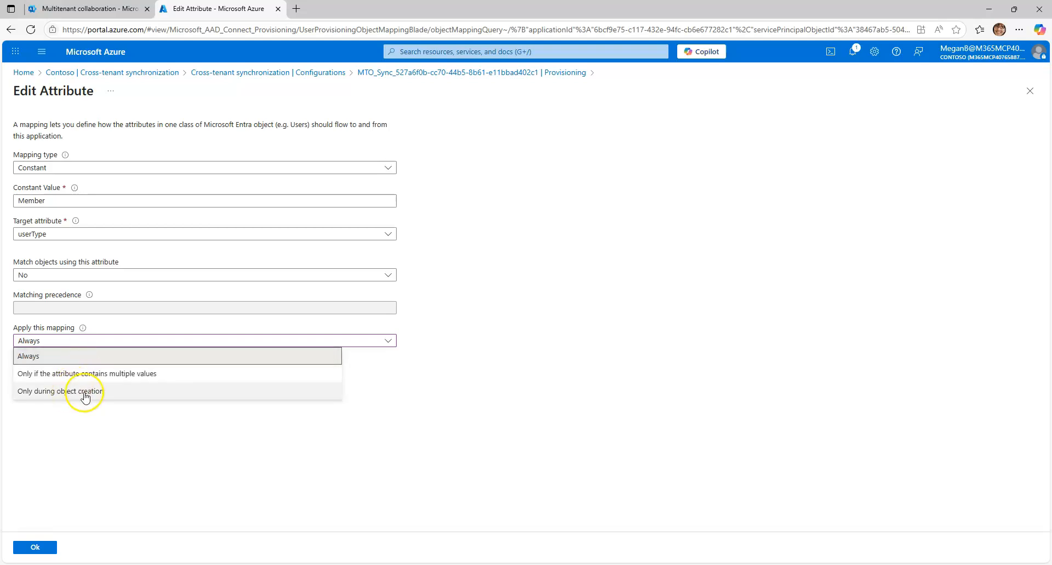
click(110, 422)
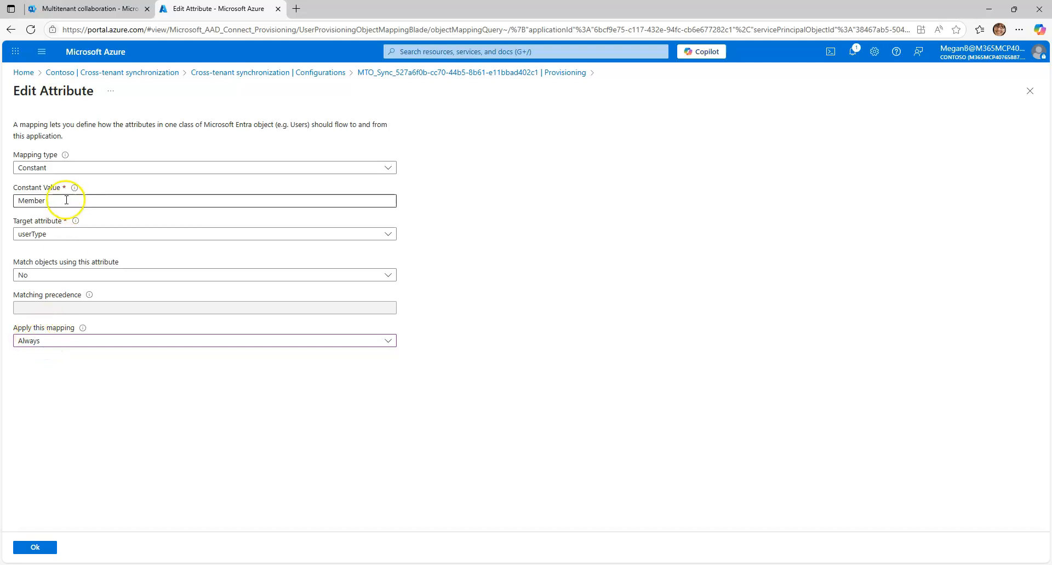
click(39, 547)
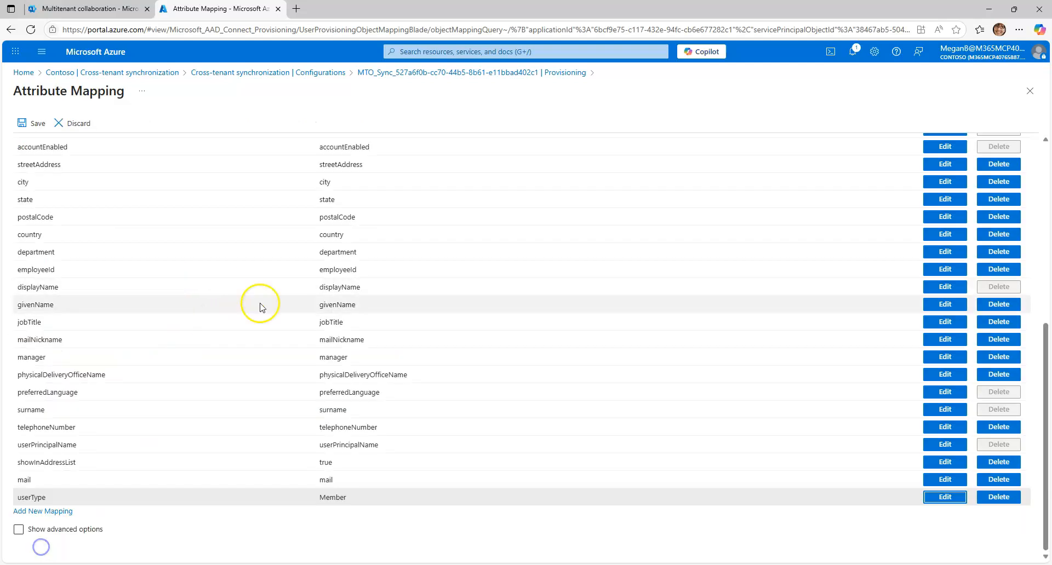
scroll(85, 250, up, 5)
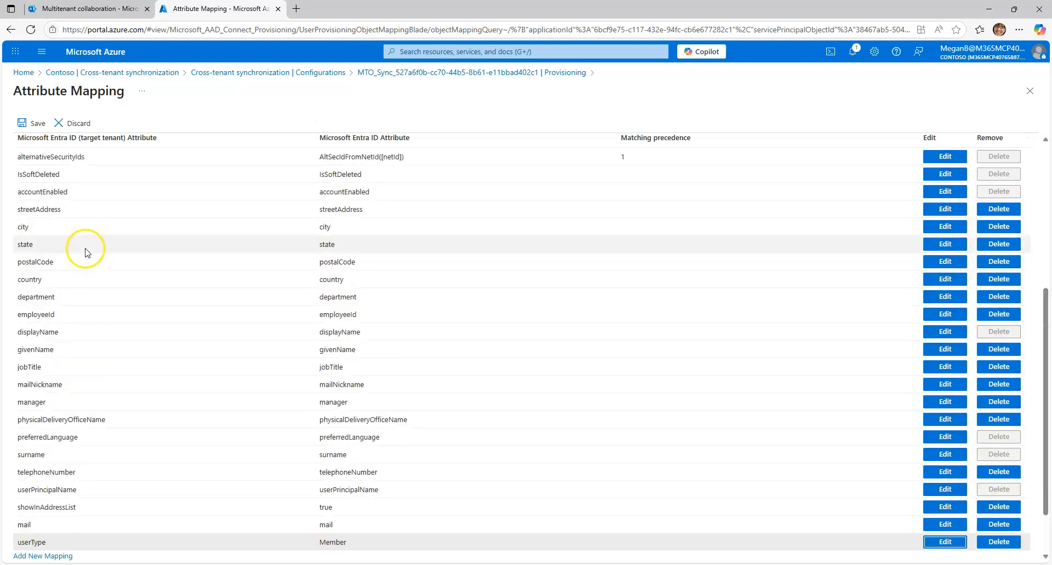
Review the attribute mappings list, save the mapping changes, and confirm the resynchronization of all assigned users and groups
scroll(159, 305, down, 5)
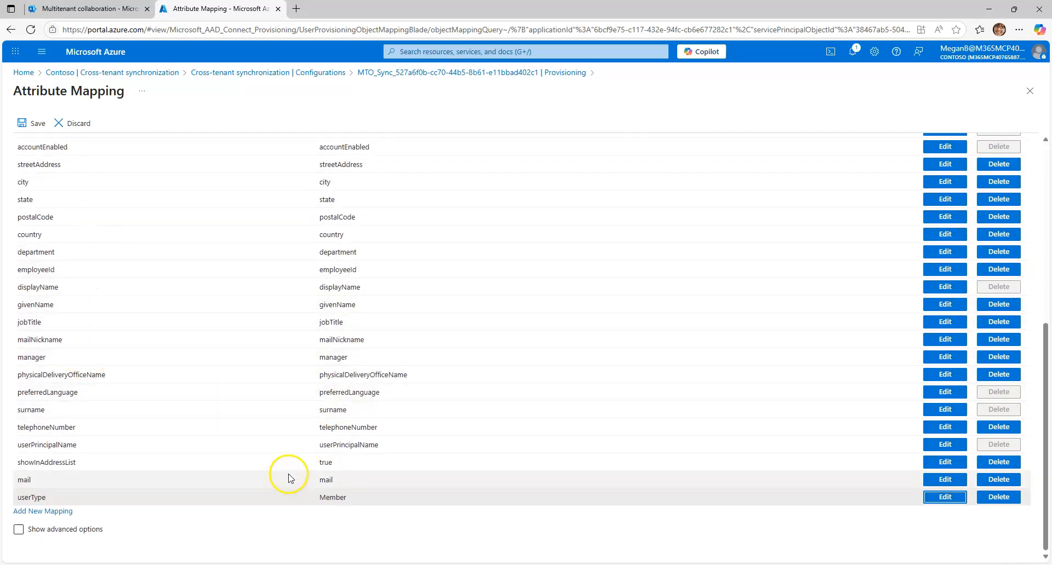
scroll(620, 418, up, 4)
scroll(622, 420, down, 4)
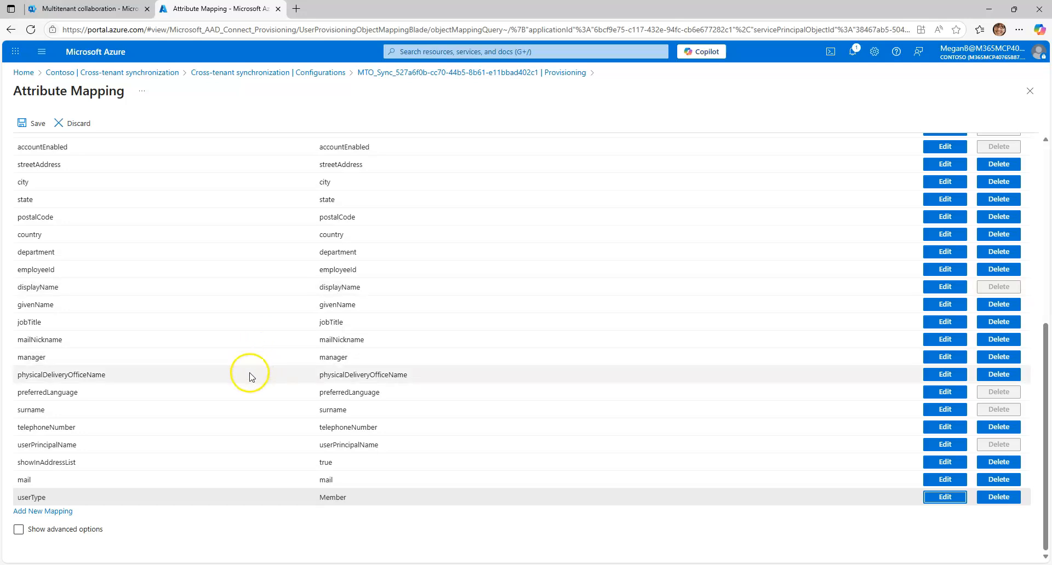
scroll(319, 370, up, 5)
scroll(320, 371, down, 5)
scroll(328, 354, up, 10)
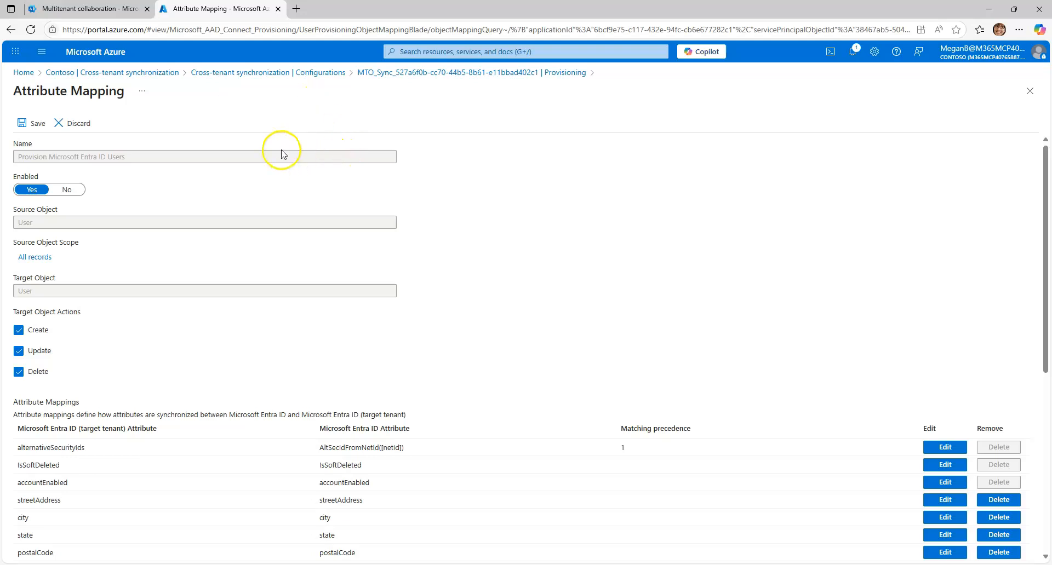
click(36, 132)
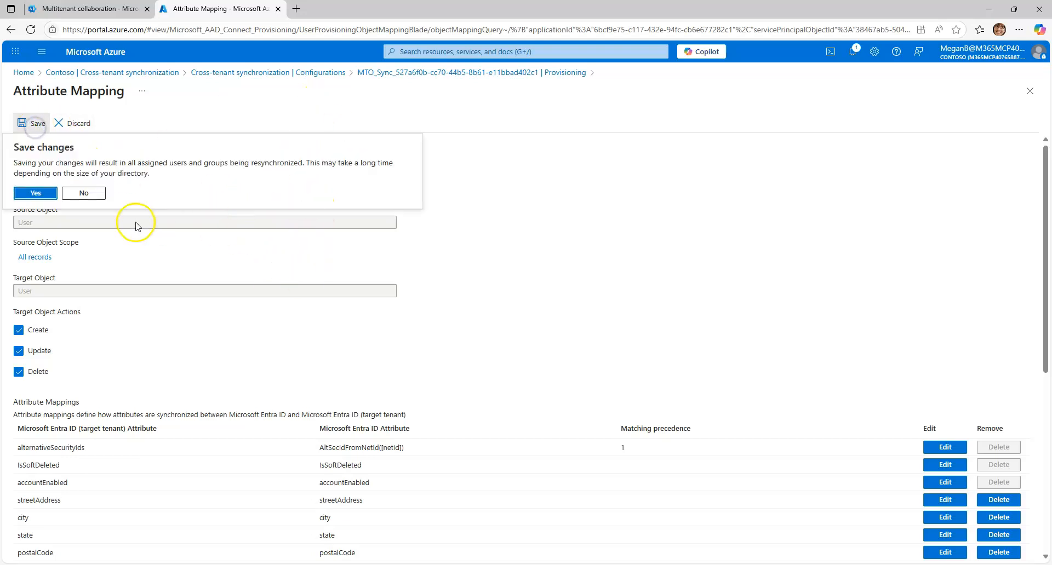
click(42, 196)
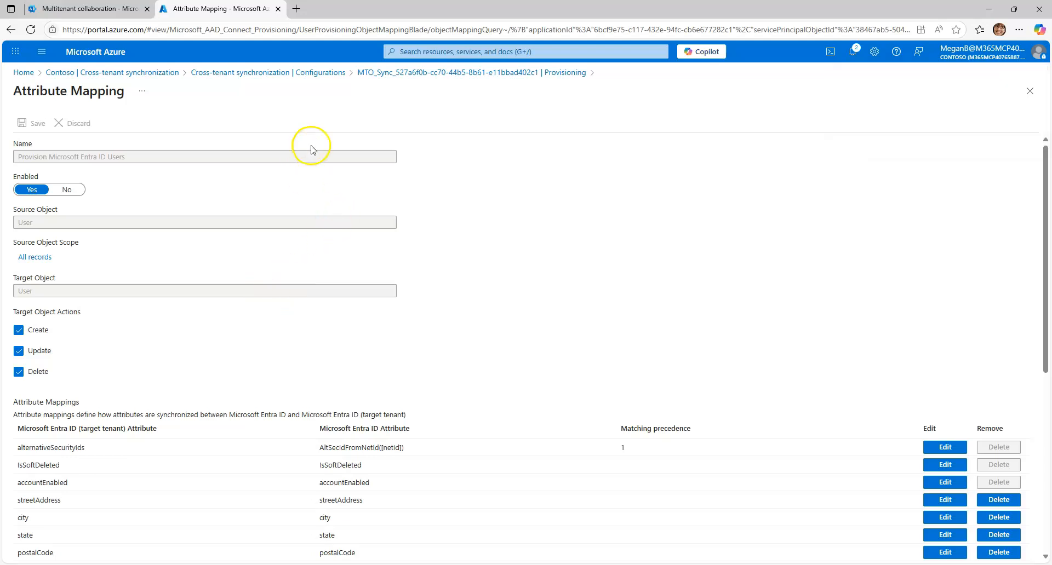
Switch to Contoso's Microsoft 365 admin center and enable and save calendar availability sharing with CBG in the multitenant collaboration settings
click(82, 9)
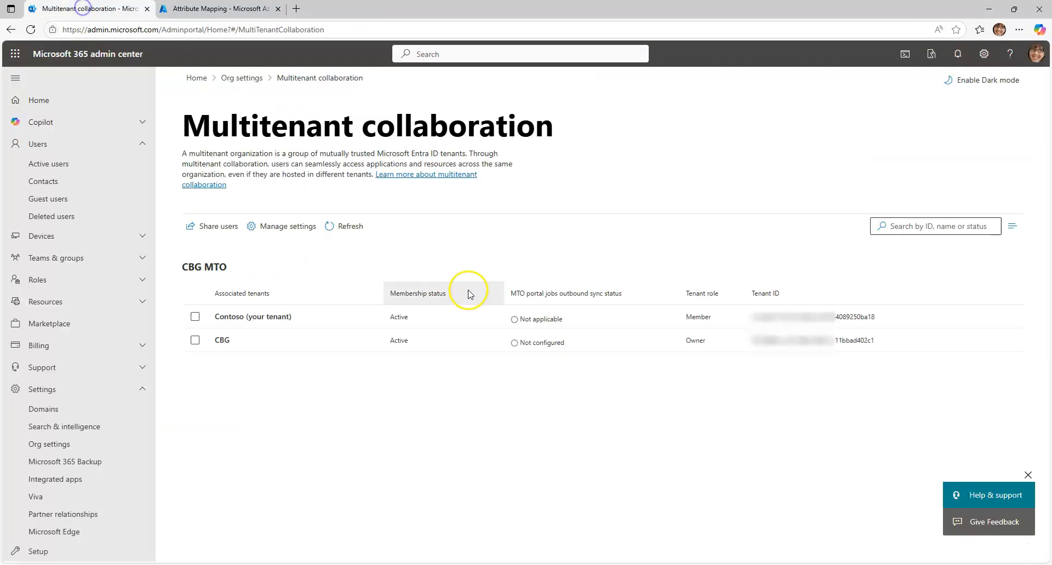
click(351, 228)
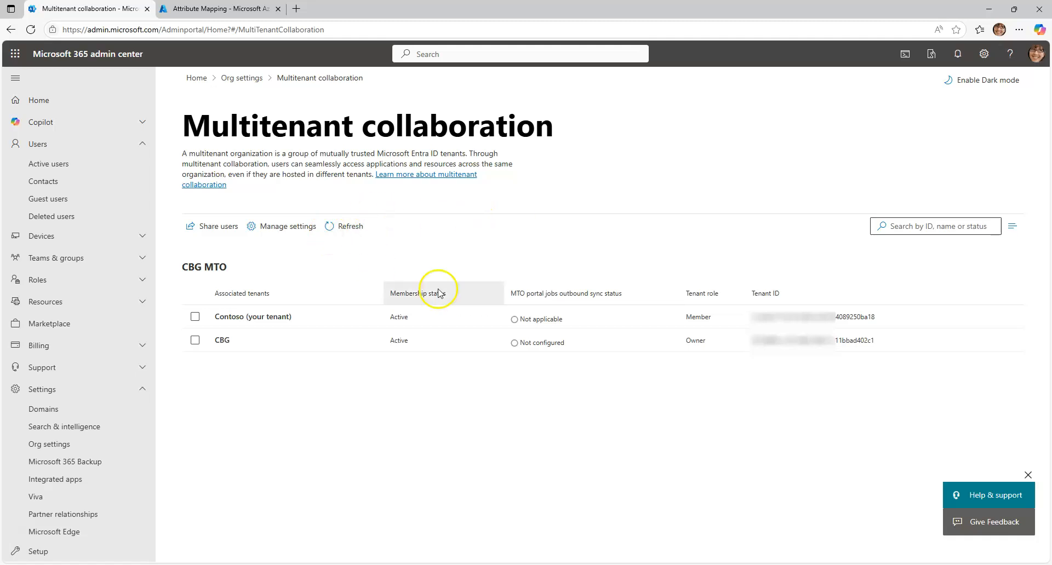
click(314, 233)
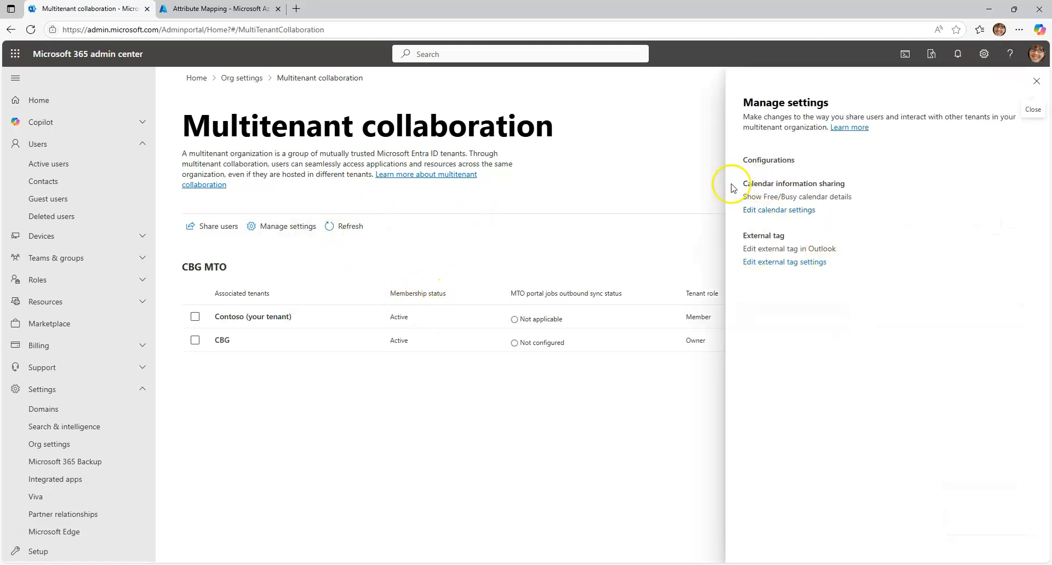
drag(835, 184, 758, 183)
click(760, 210)
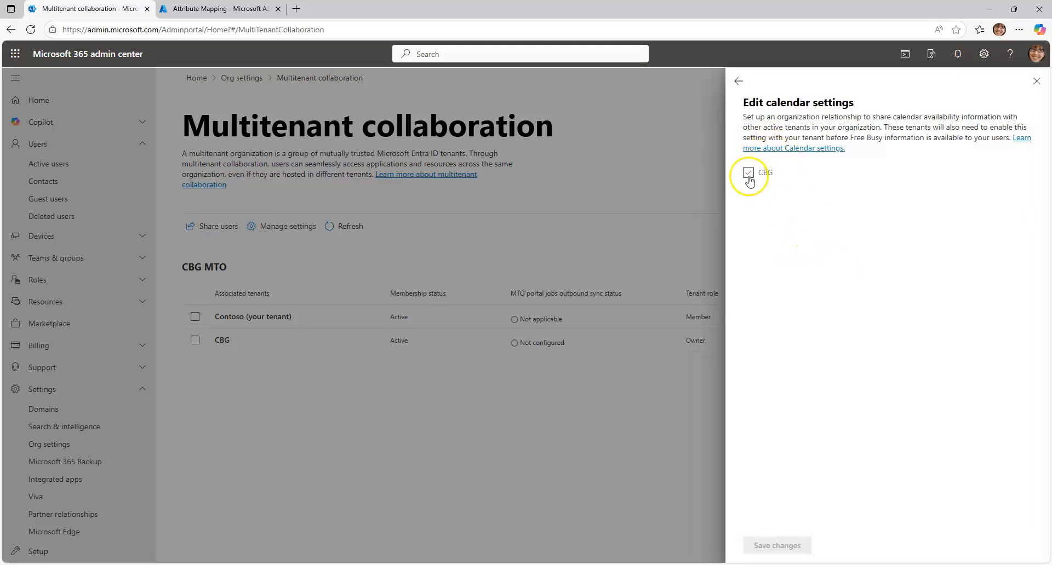
click(748, 177)
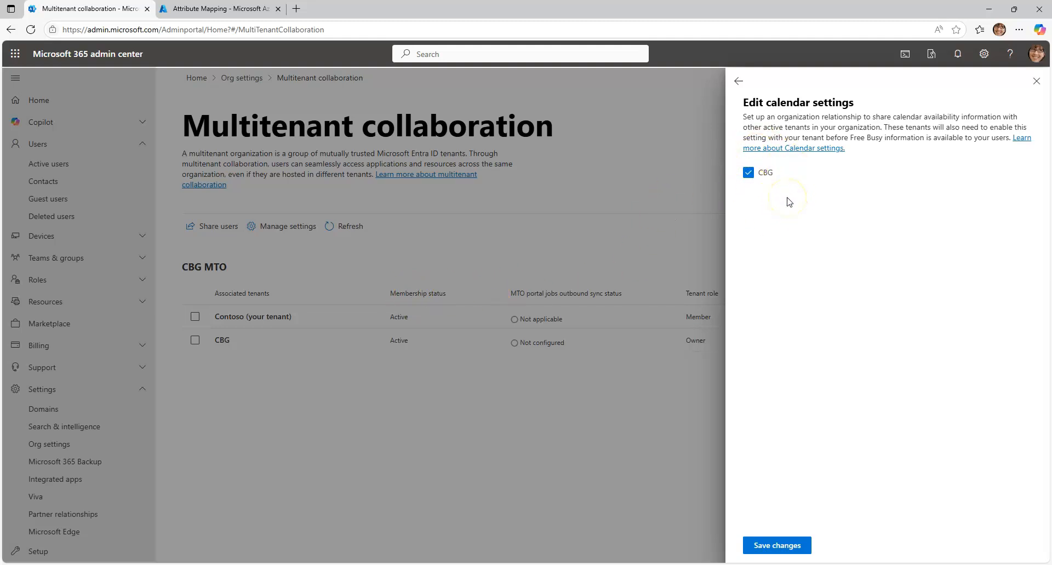
click(782, 545)
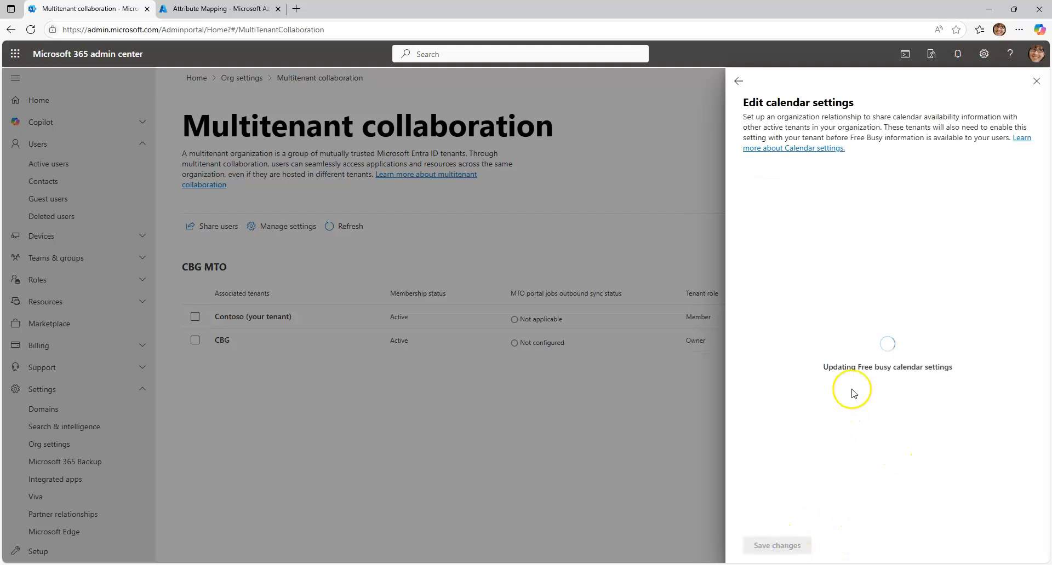
drag(922, 372, 845, 369)
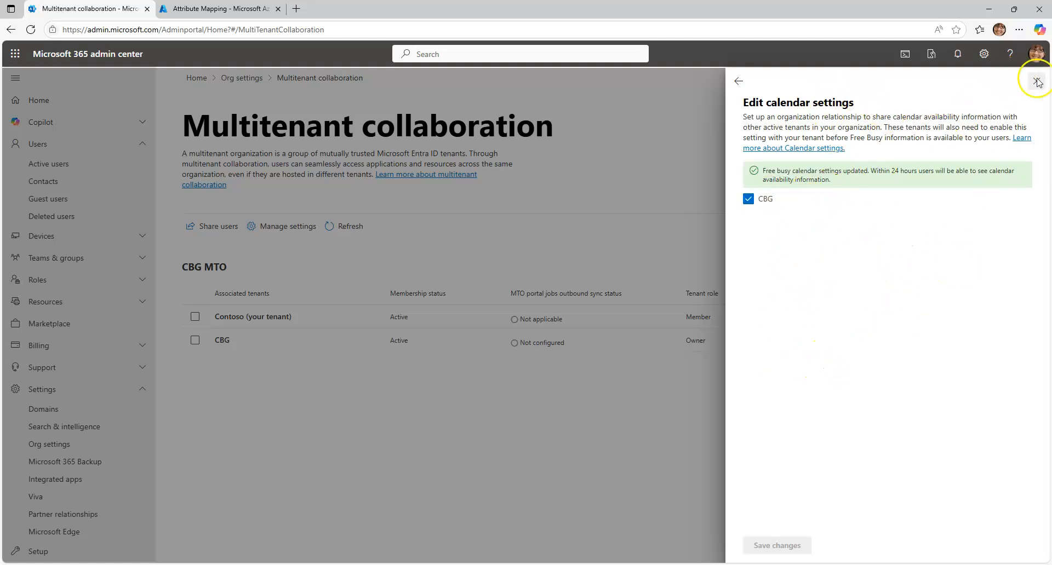
click(740, 84)
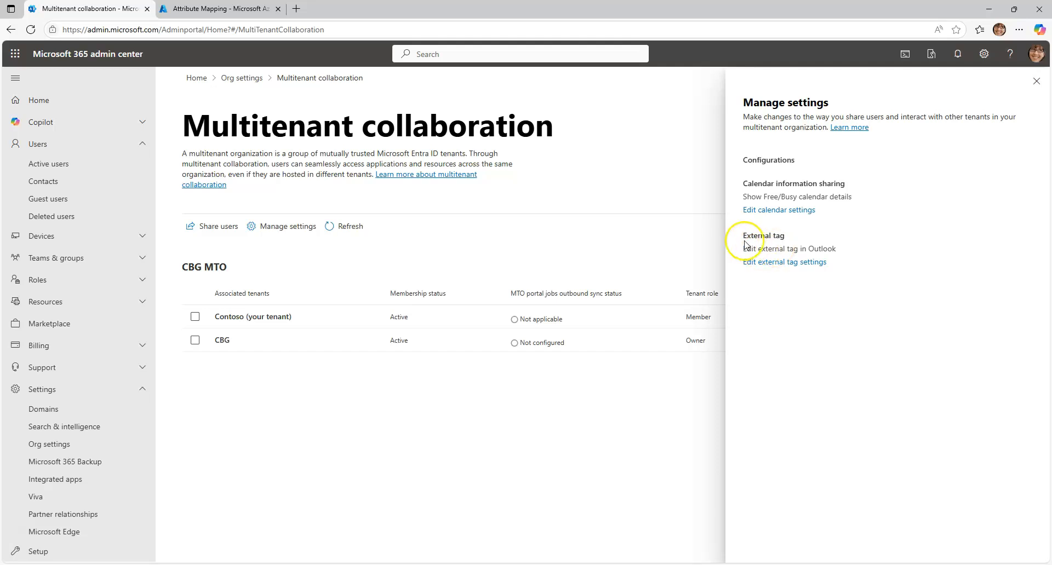
Suppress the Outlook external tag for MTO members in Contoso, save the change, and refresh the associated tenants list after closing the settings
drag(784, 236, 723, 236)
click(795, 251)
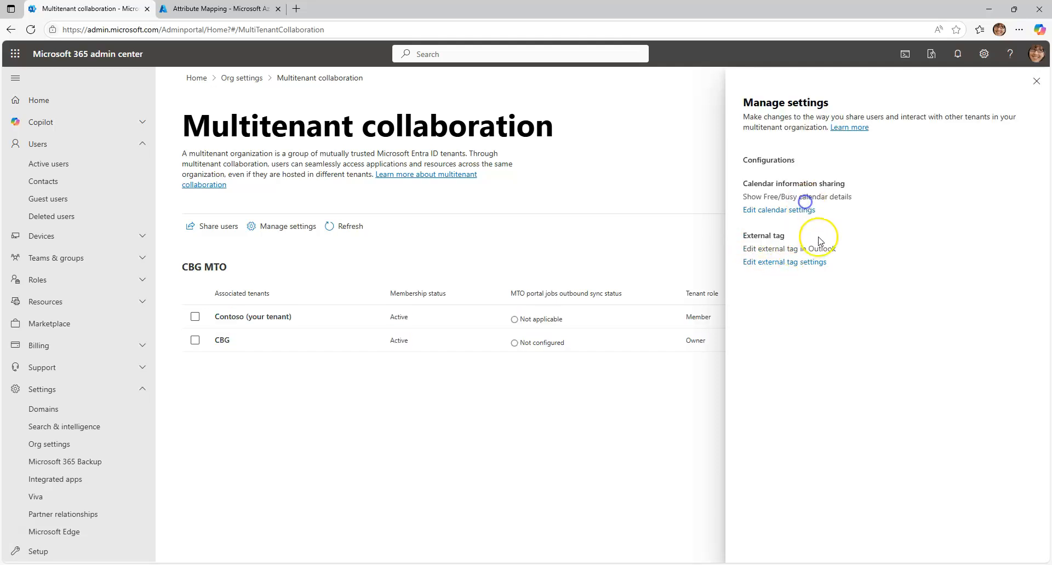
click(792, 263)
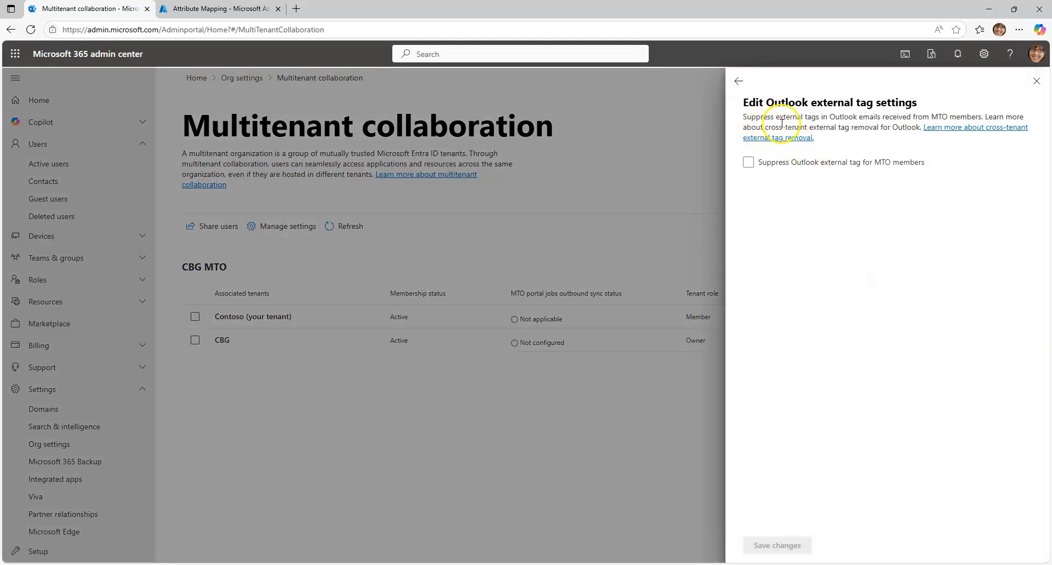
click(868, 168)
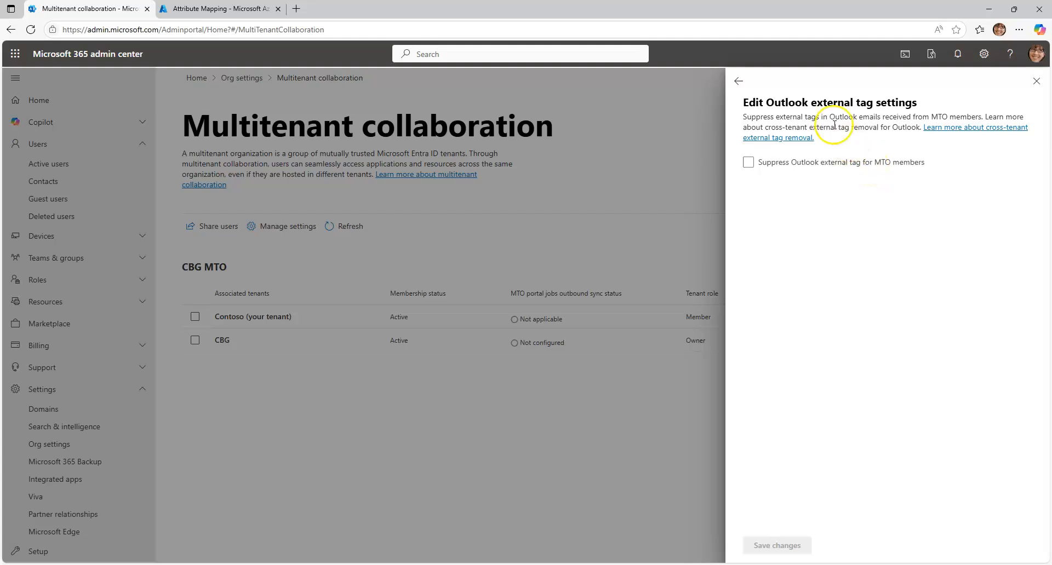
drag(858, 118, 748, 120)
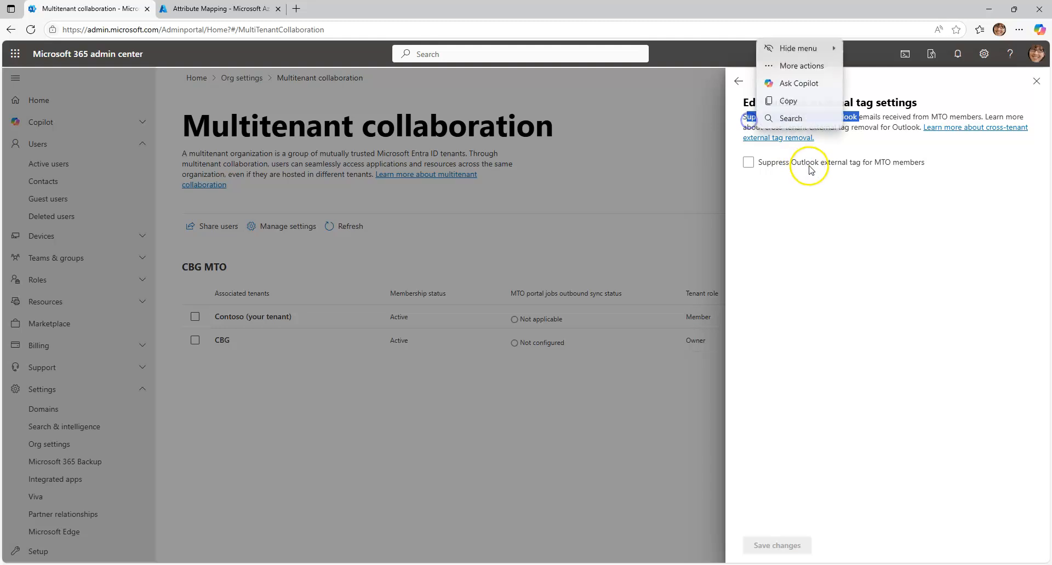
click(789, 162)
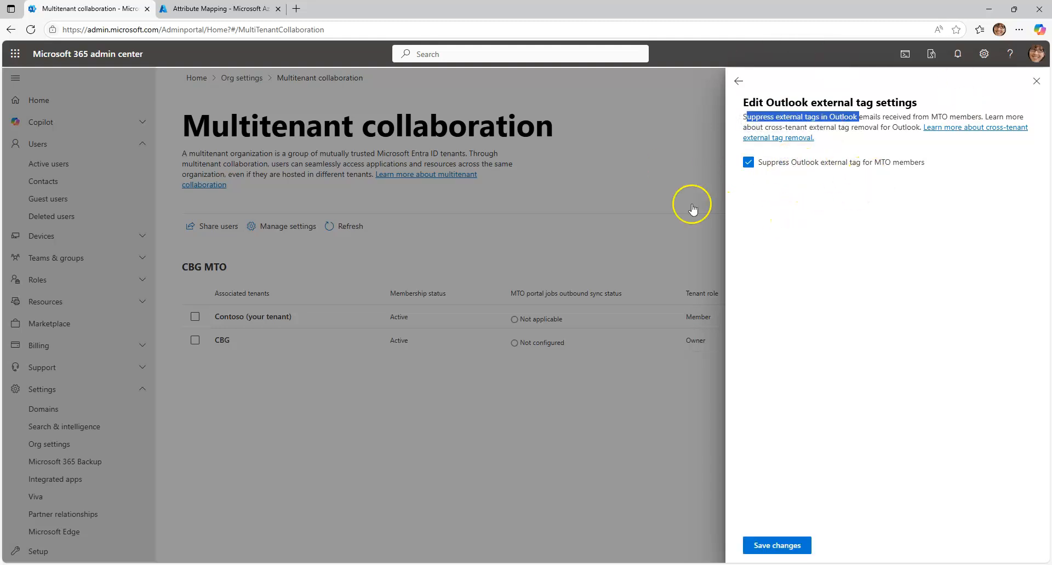
click(775, 546)
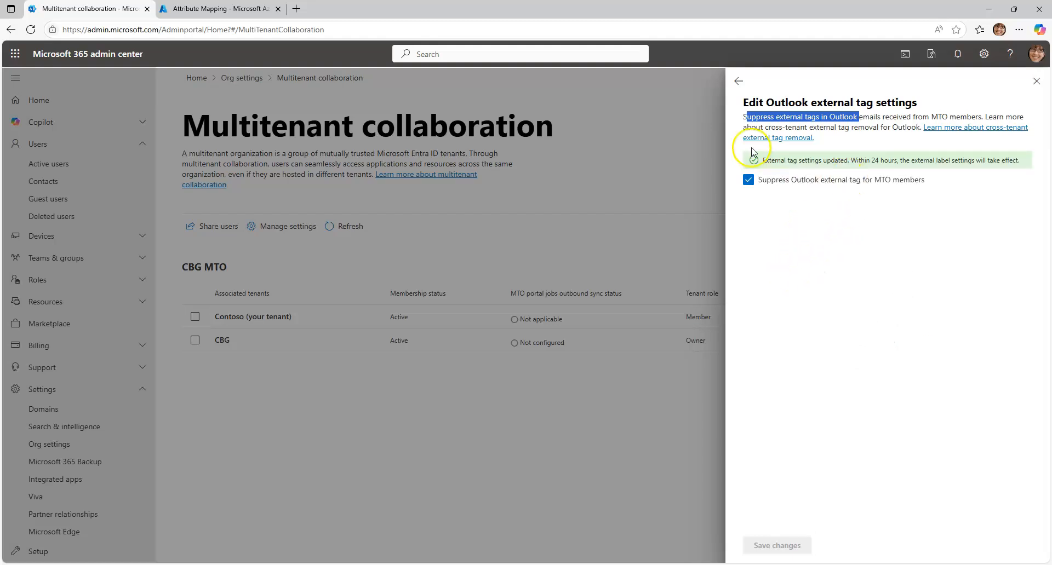
click(738, 82)
click(1036, 81)
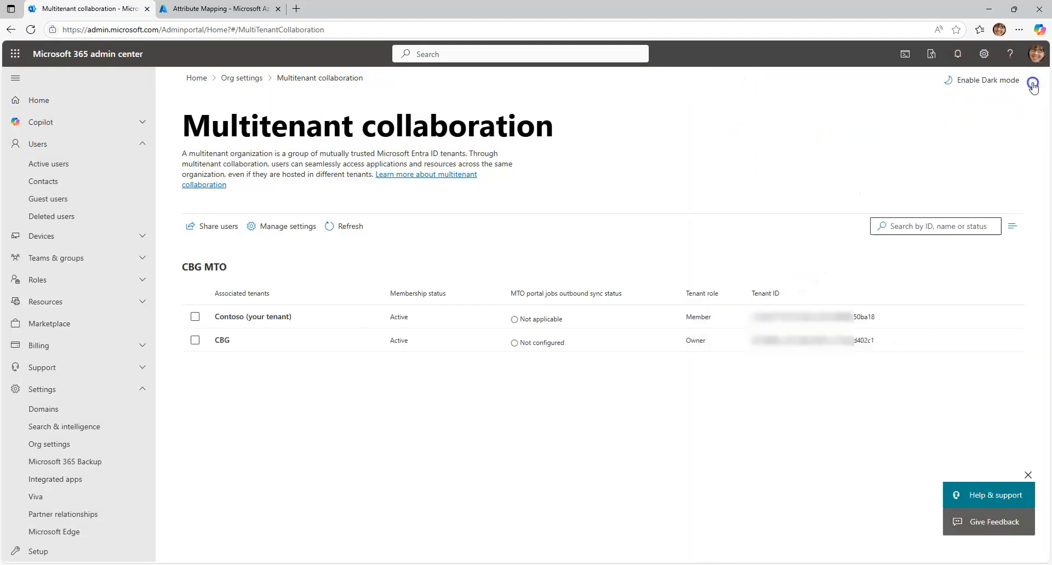
click(353, 233)
Switch to CBG's Microsoft 365 admin center window and enable and save calendar availability sharing with Contoso in the multitenant collaboration settings
click(480, 534)
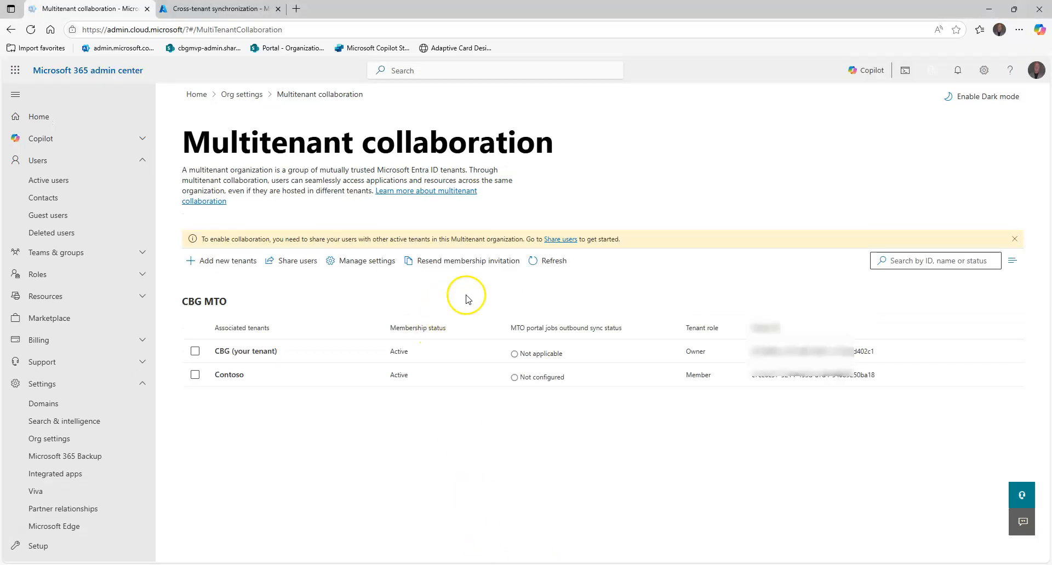
click(550, 263)
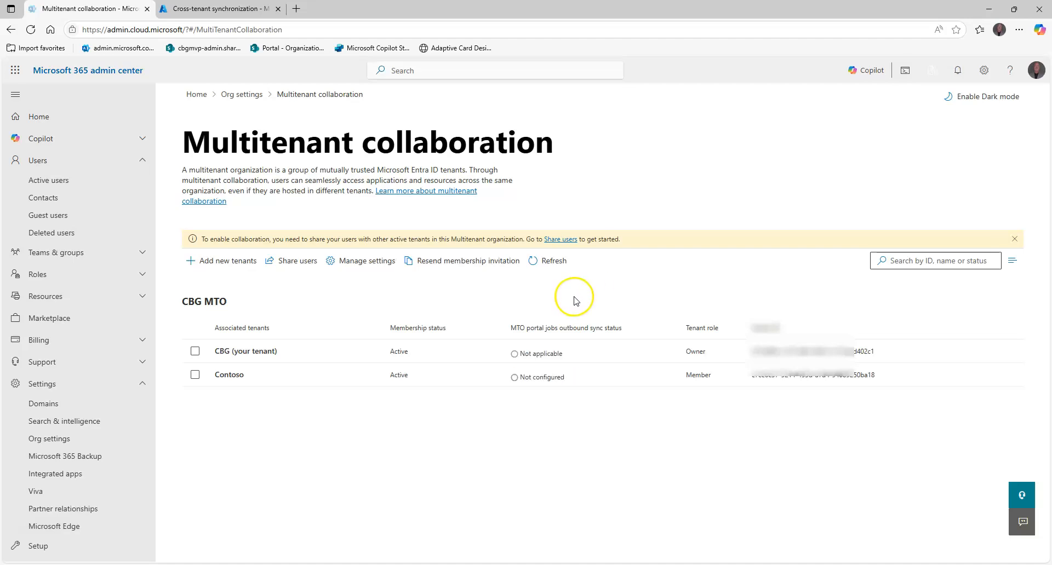
click(359, 262)
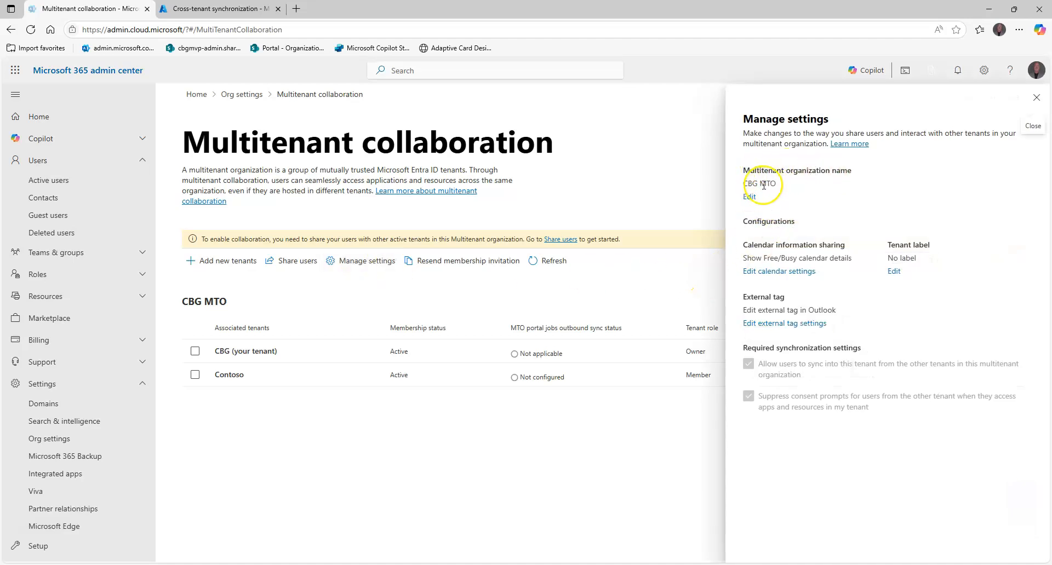
click(788, 271)
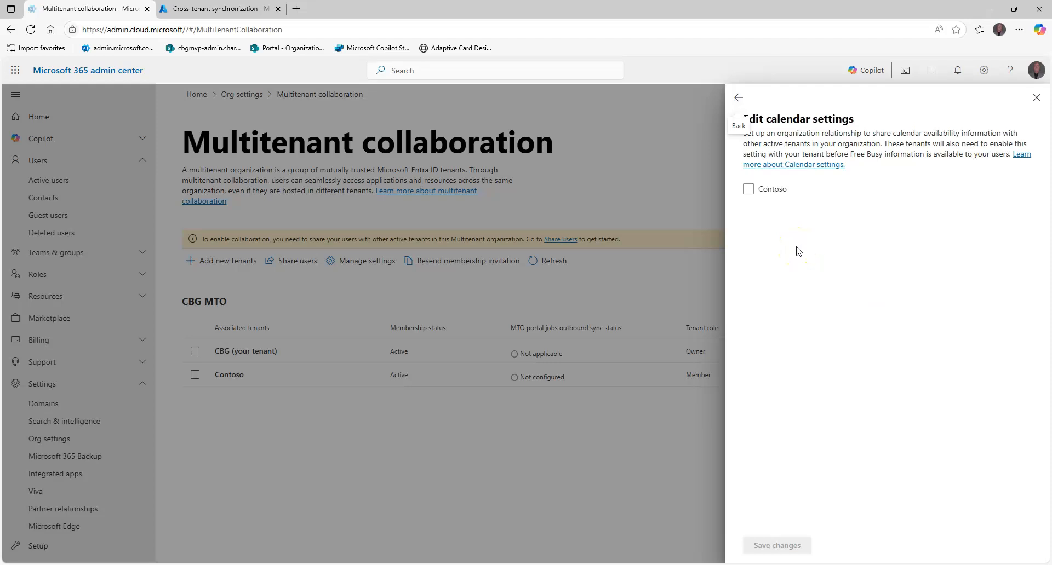
click(750, 190)
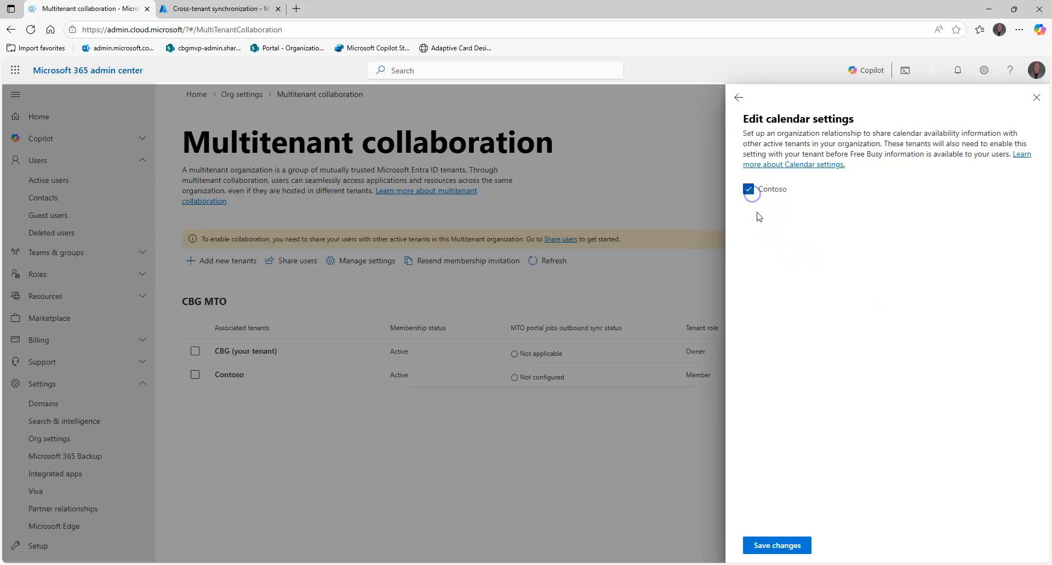
click(777, 545)
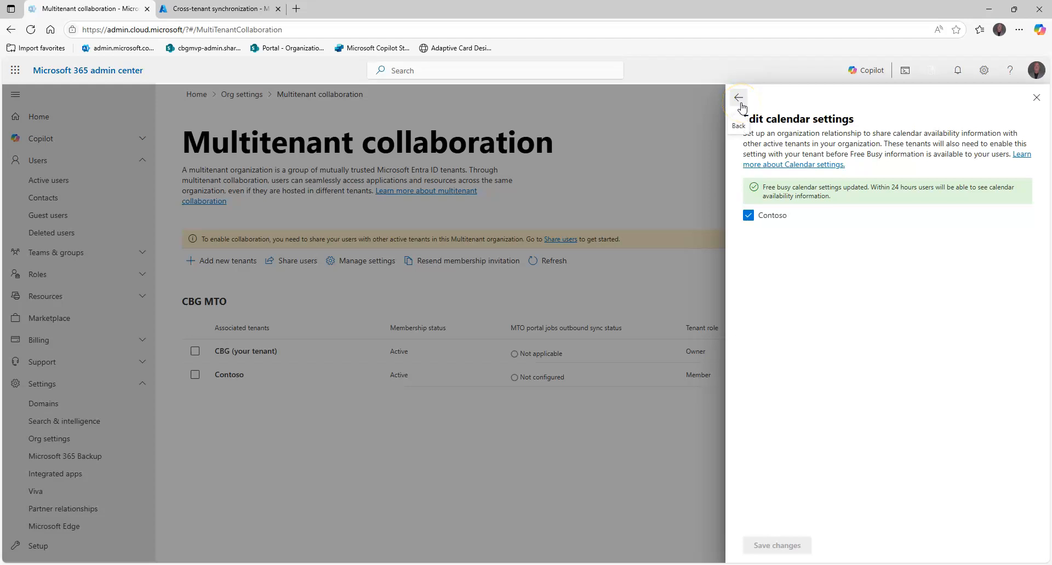
click(739, 98)
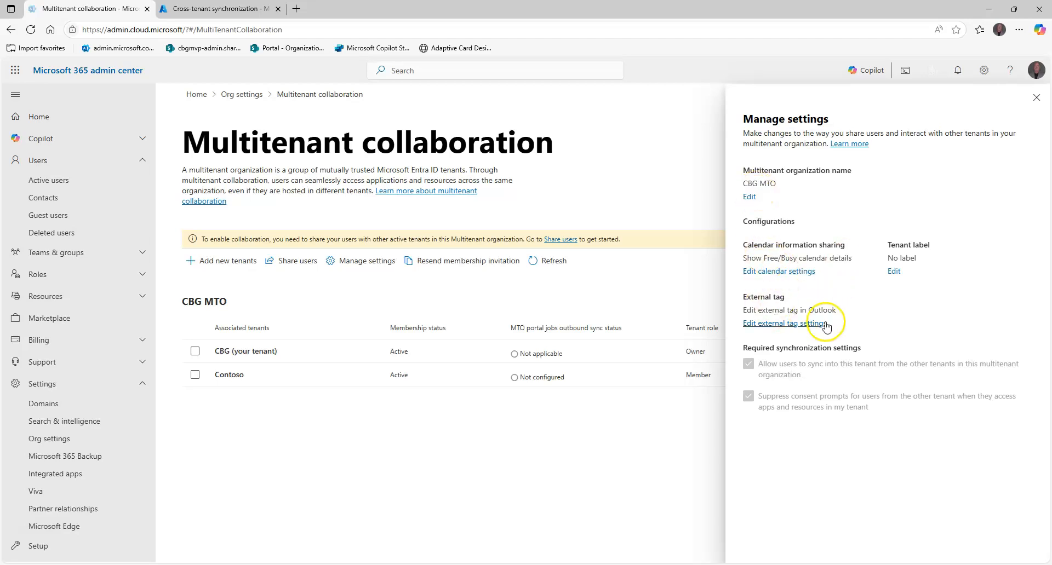
Suppress the Outlook external tag for MTO members in the CBG tenant and save the change
click(785, 323)
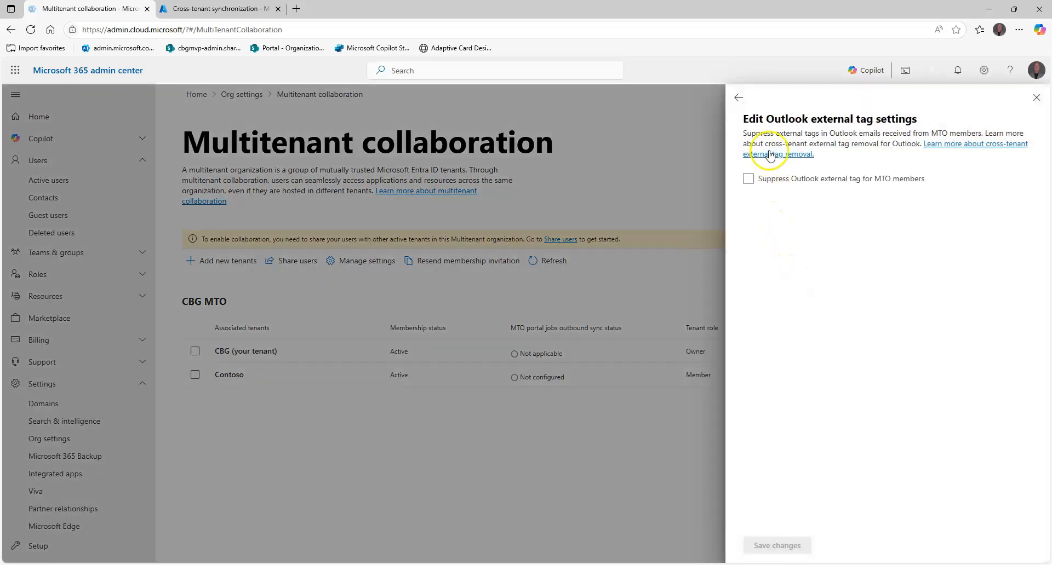
click(749, 179)
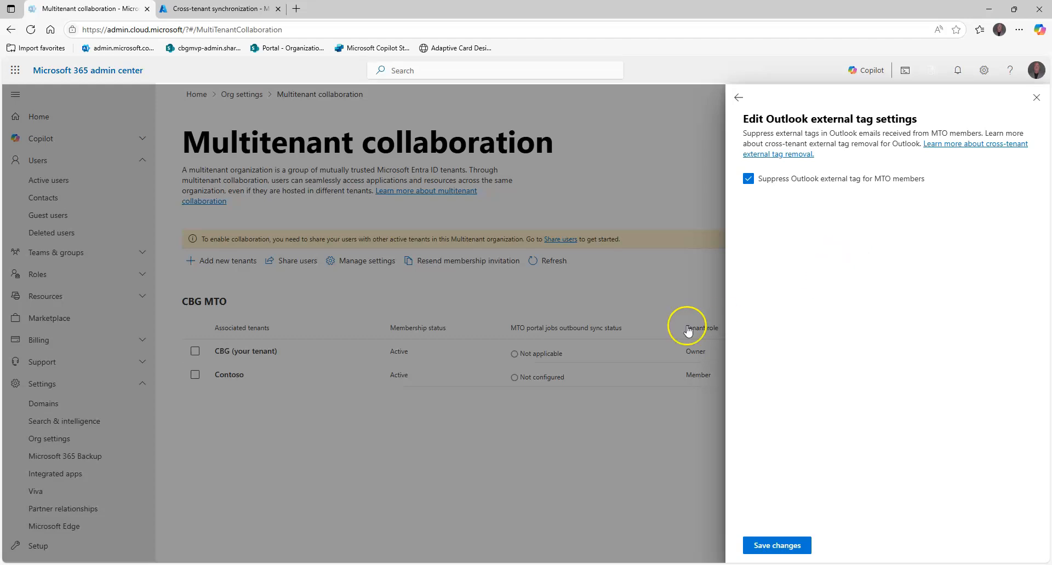
click(769, 545)
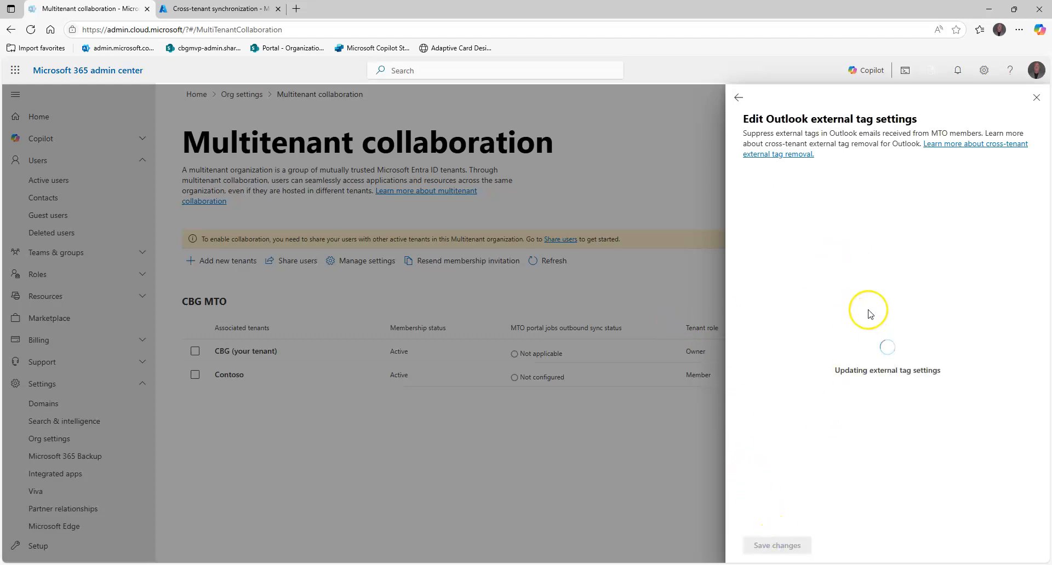
click(738, 97)
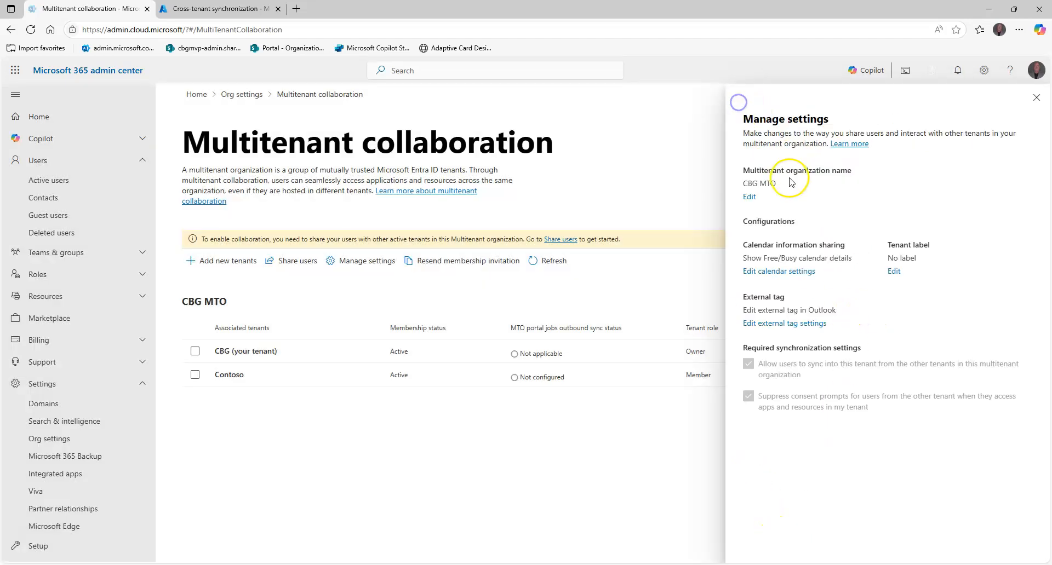
Choose custom labels for each tenant individually in the CBG tenant's label settings and label the CBG tenant "CBG"
click(893, 271)
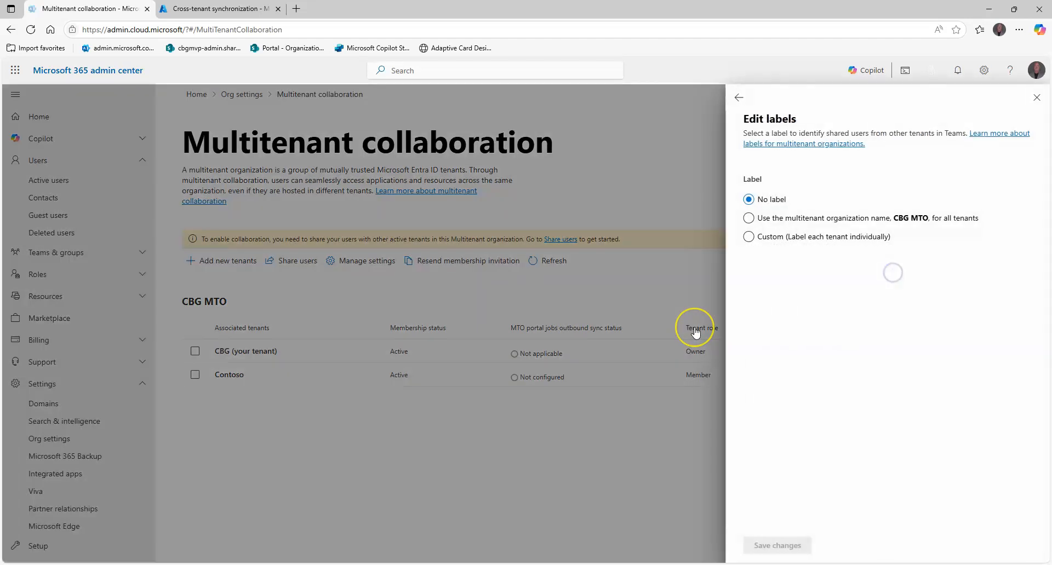
click(790, 238)
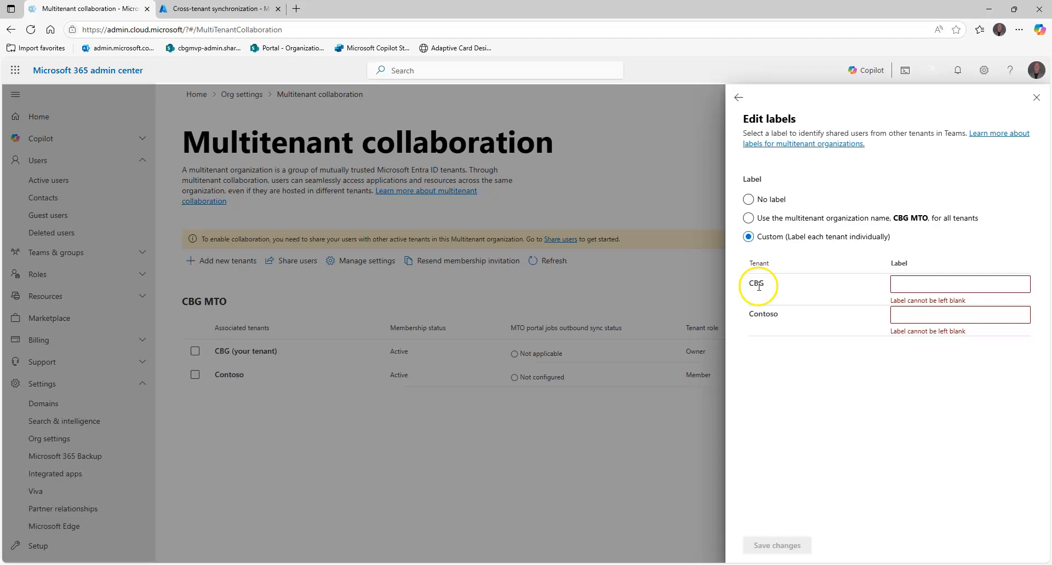
click(909, 284)
text(CBG)
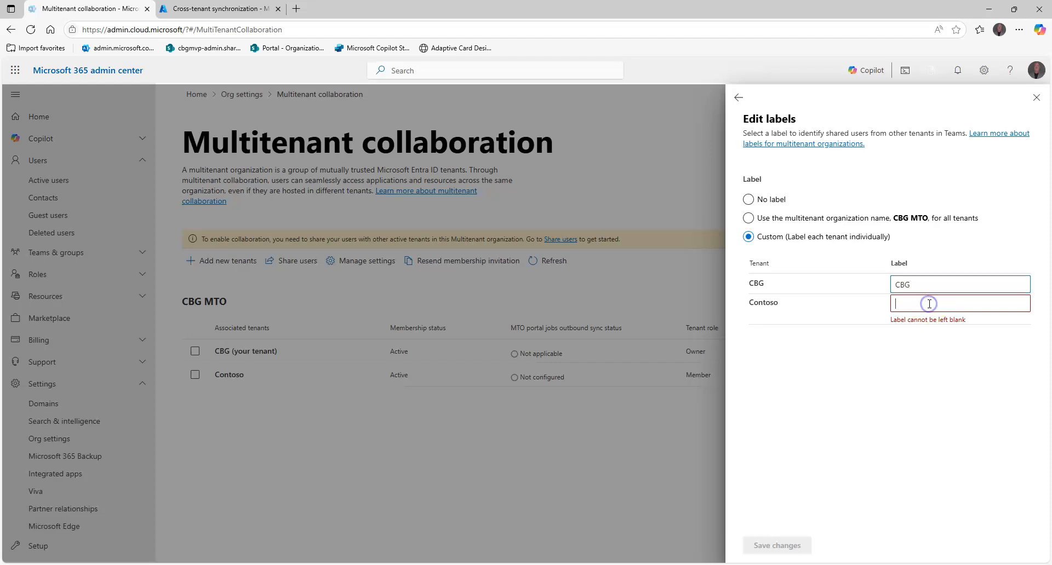
text(Or)
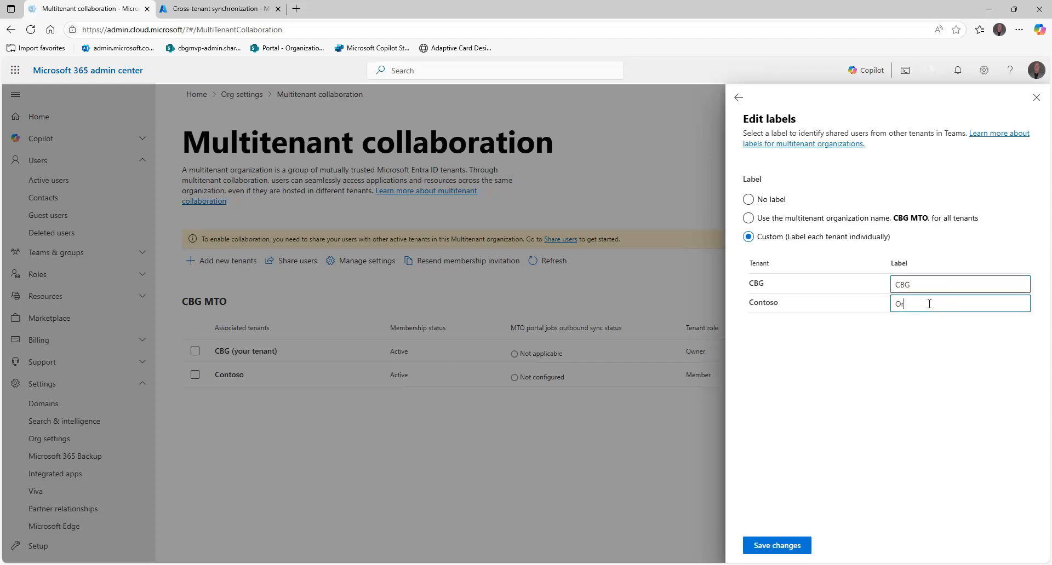
key(BackSpace)
key(BackSpace)
text(Or)
key(BackSpace)
key(BackSpace)
text(O)
key(BackSpace)
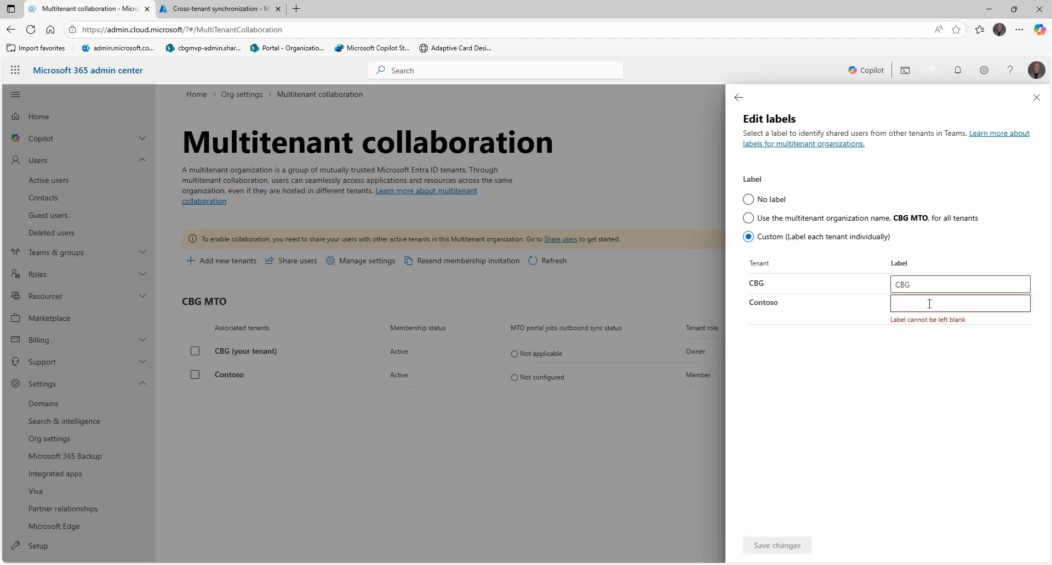
Label the Contoso tenant "Contoso", save the label changes, and refresh the associated tenants list after closing the settings
text(Contoso)
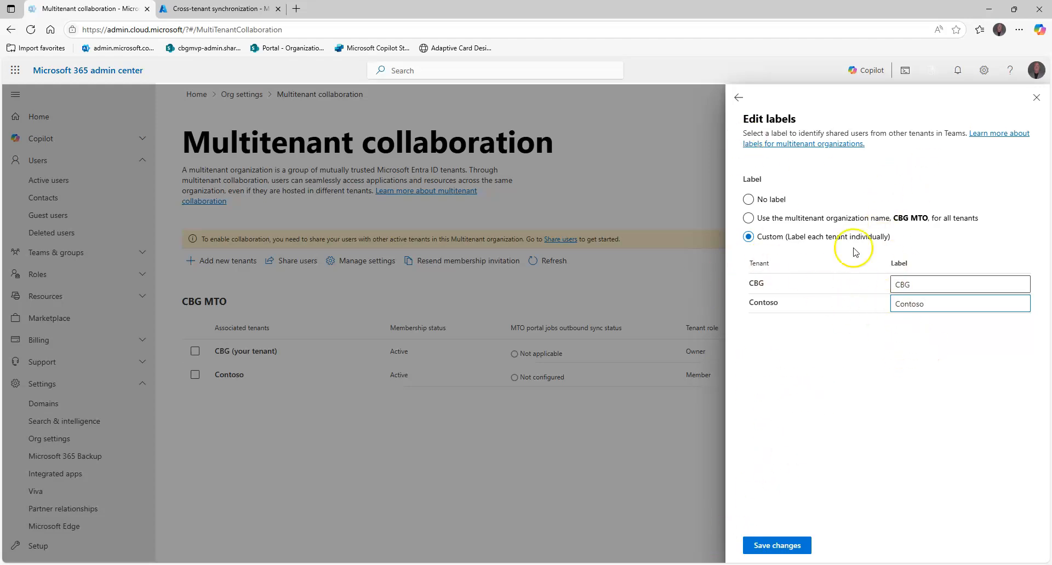
click(800, 545)
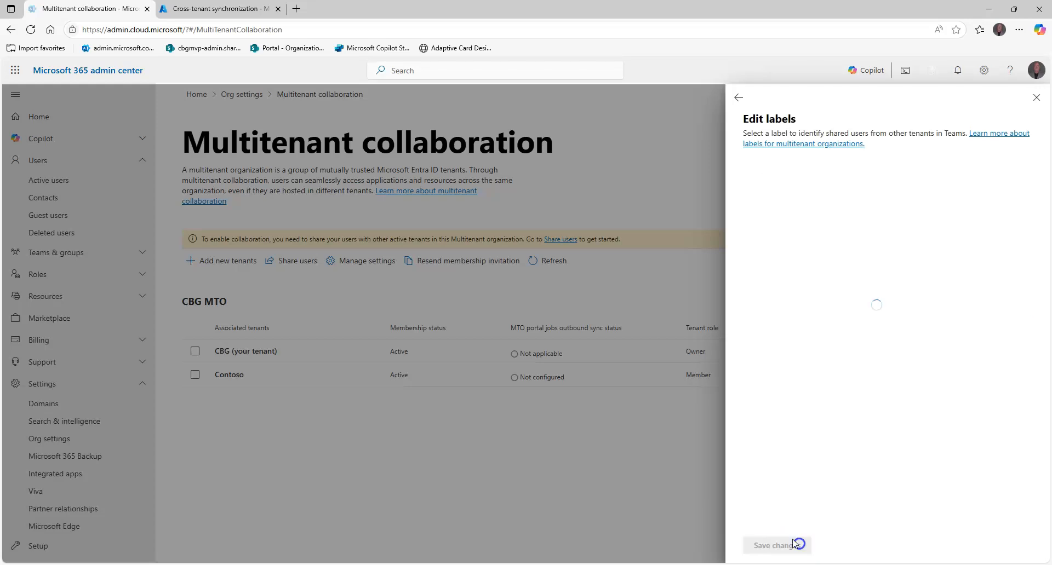
click(738, 98)
click(1037, 98)
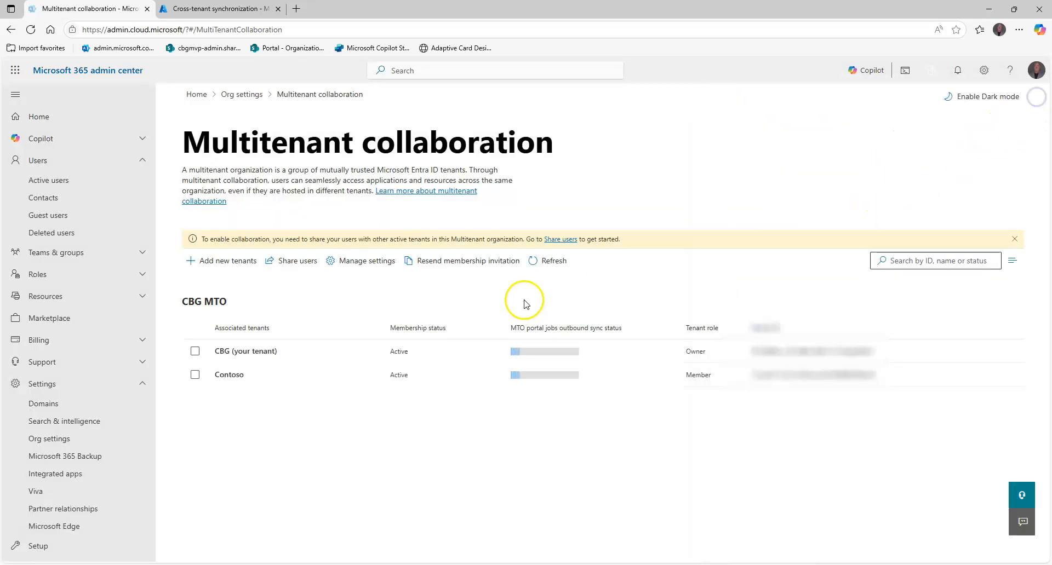
click(537, 264)
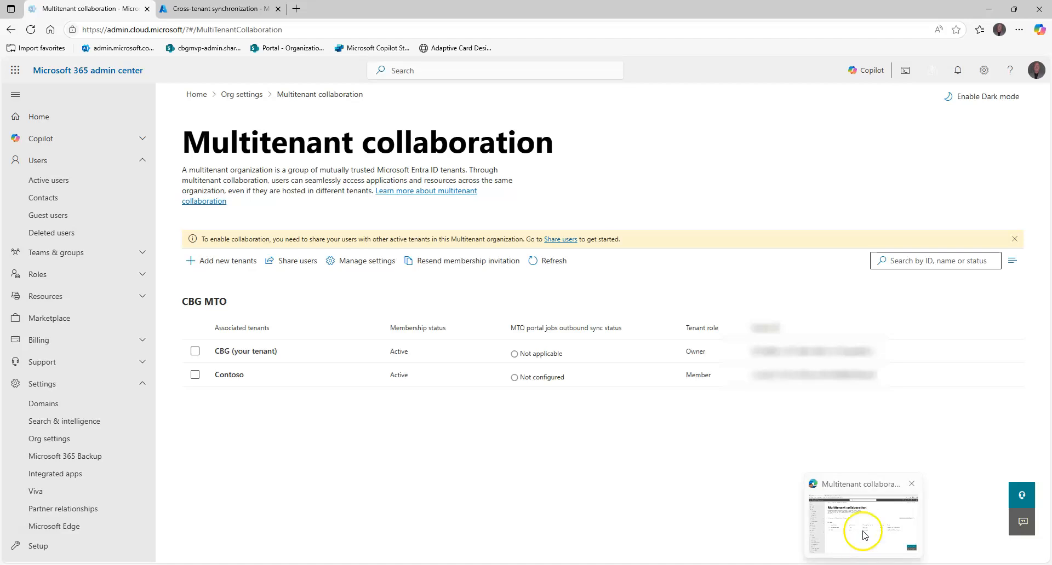
Switch to Contoso's Microsoft 365 admin center, refresh the associated tenants list, and review the CBG tenant's details and configurations
click(864, 529)
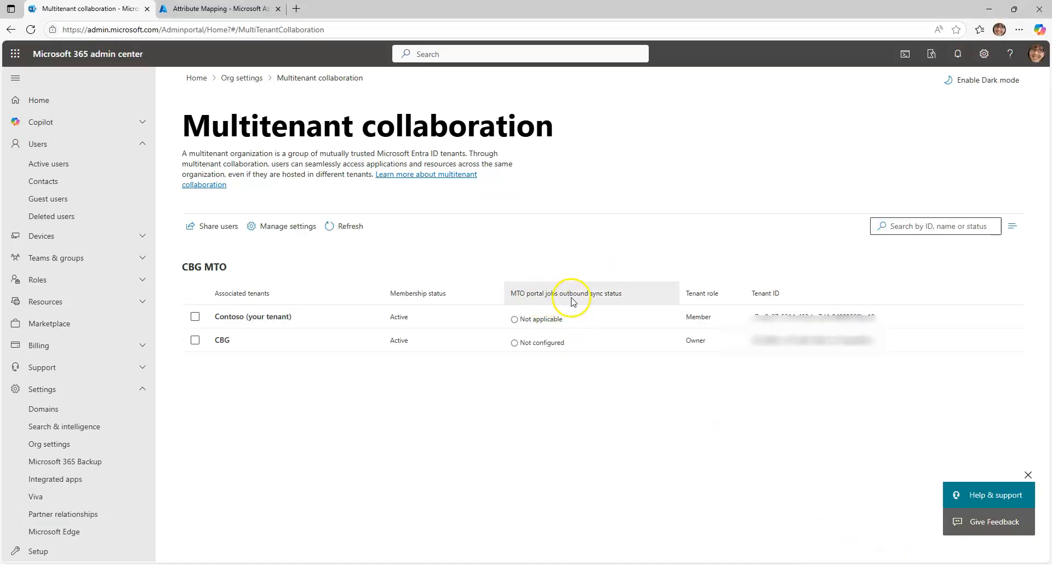
click(354, 227)
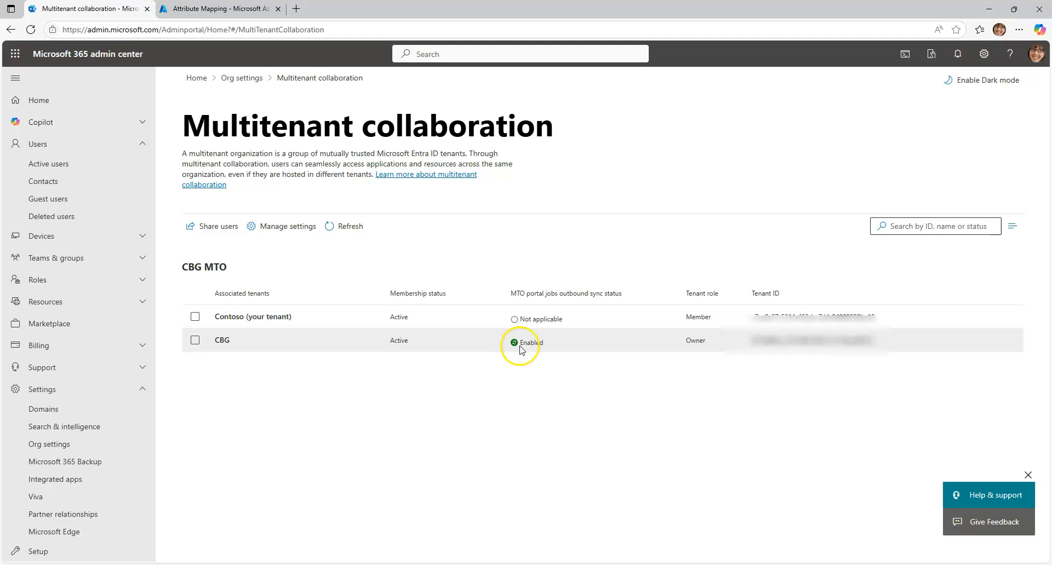
click(195, 342)
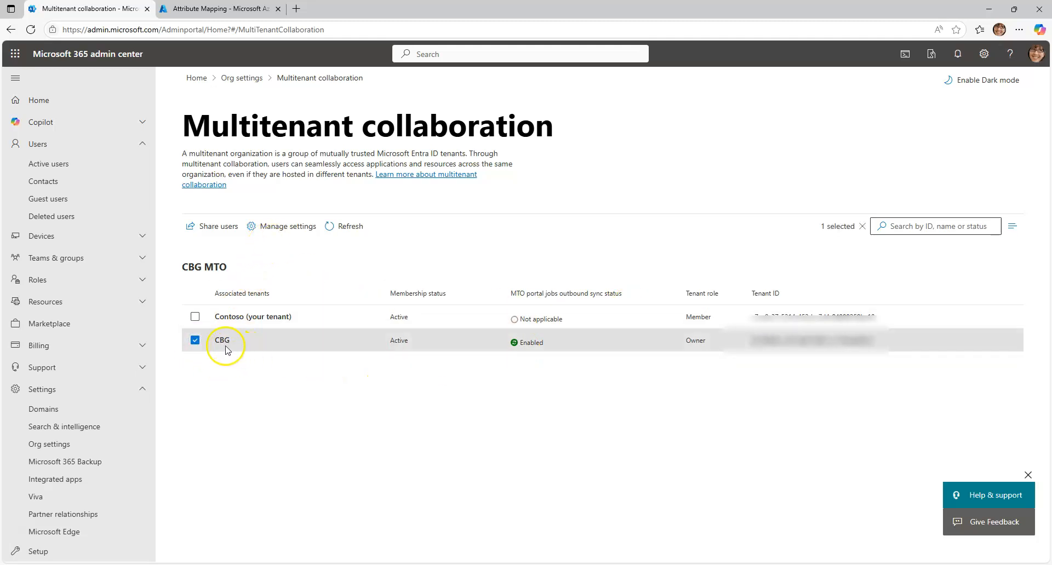
click(223, 341)
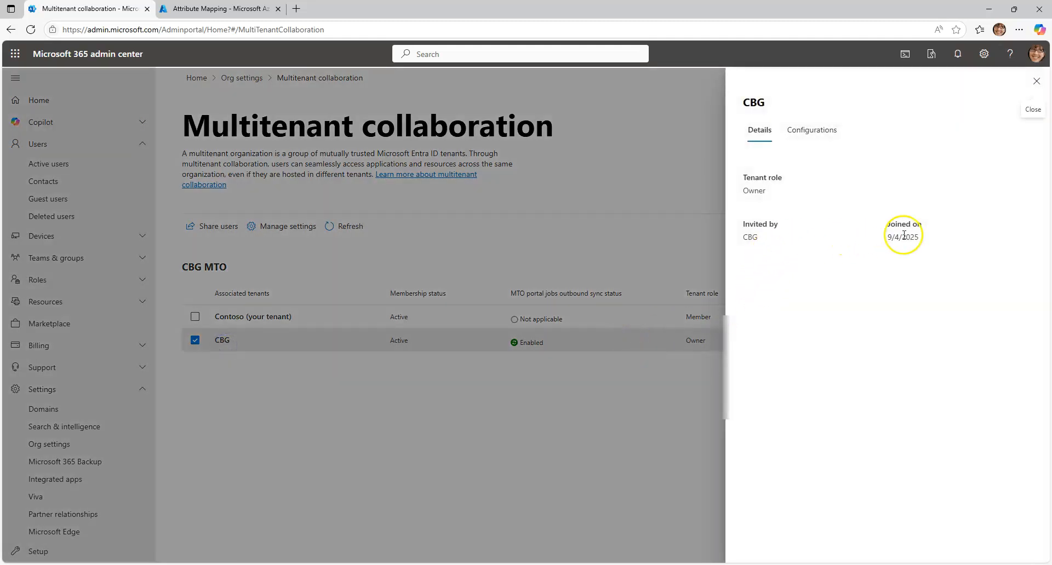
click(812, 132)
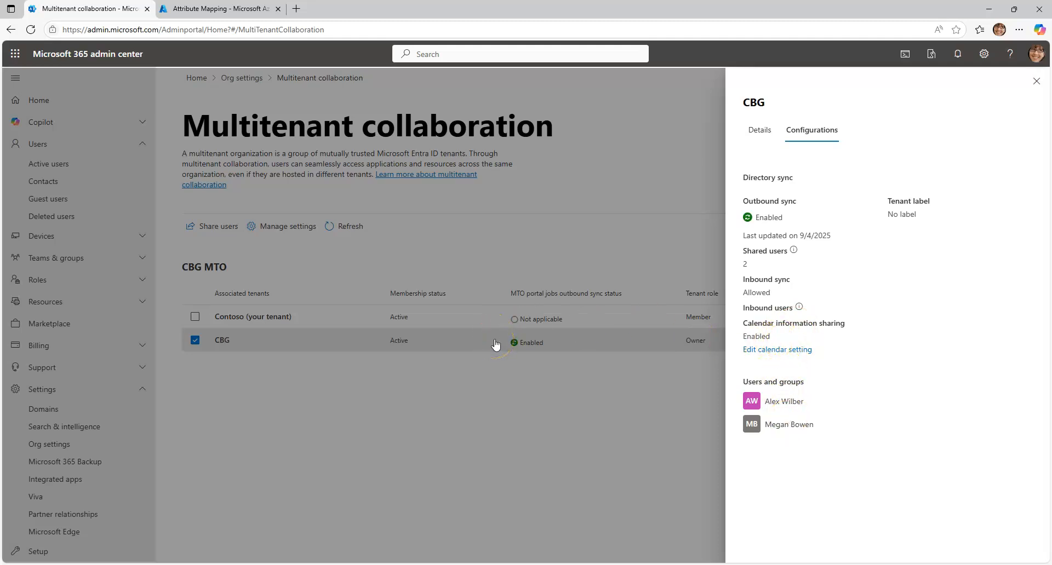
click(1037, 82)
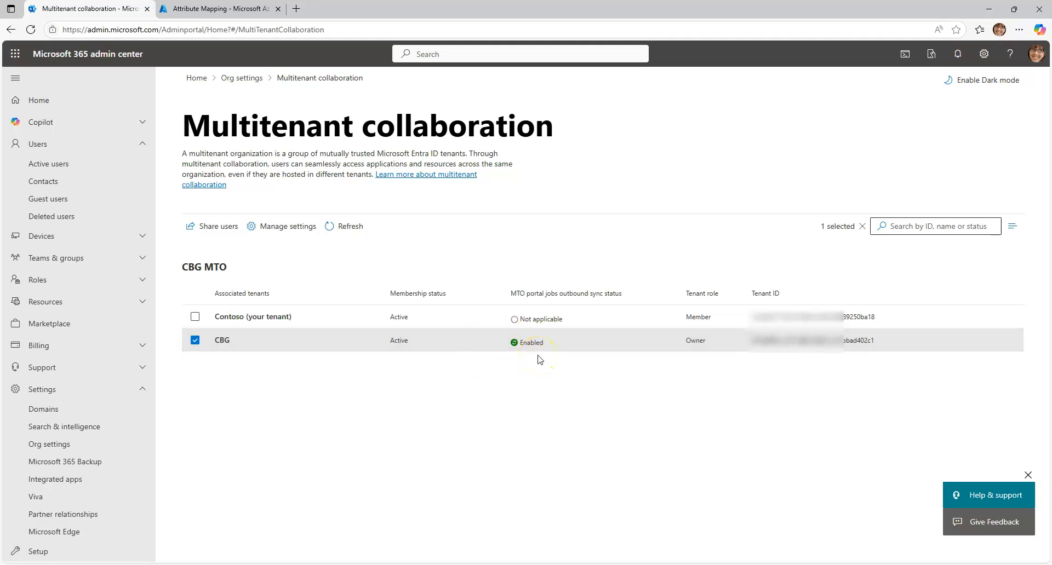
click(219, 342)
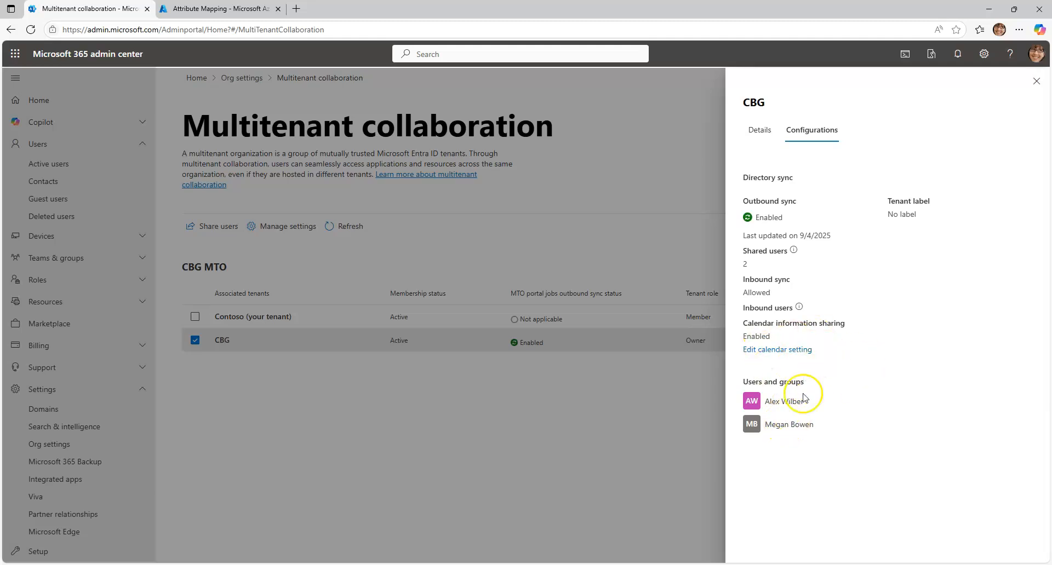
click(1036, 81)
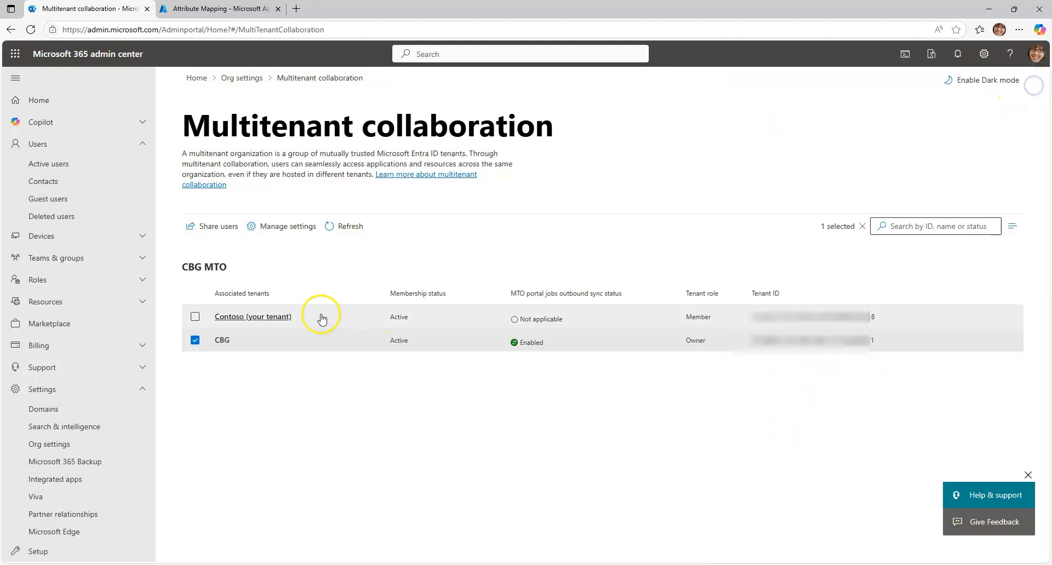
Check the Contoso tenant's label in its configurations before and after refreshing the associated tenants list
click(256, 321)
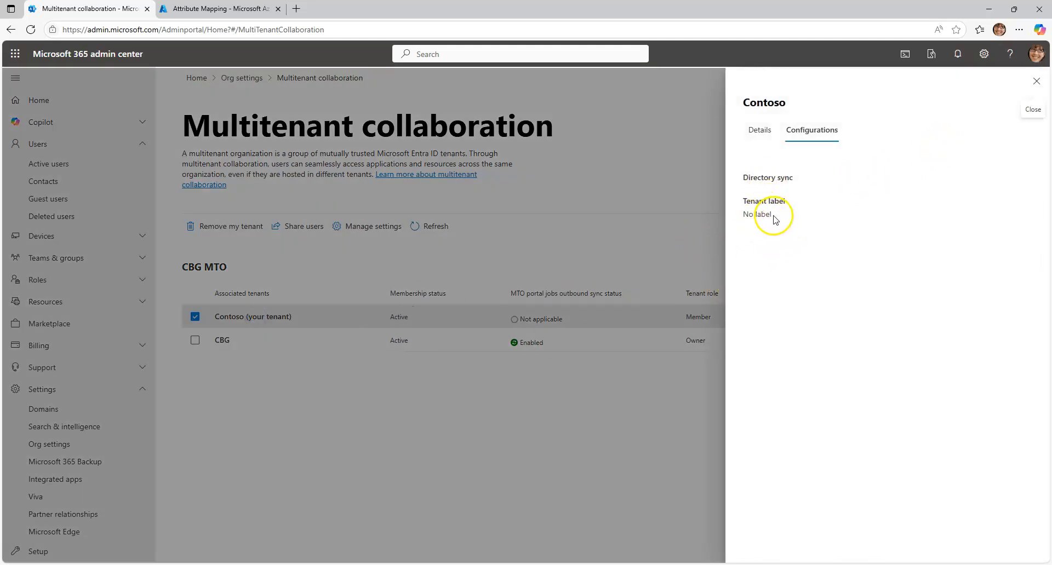
click(1036, 81)
click(446, 230)
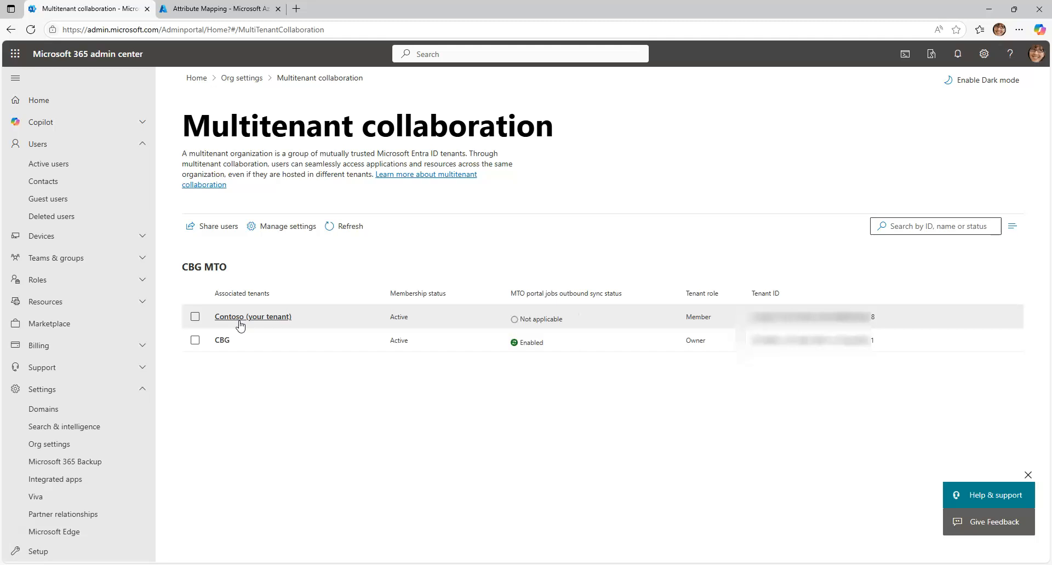
click(240, 323)
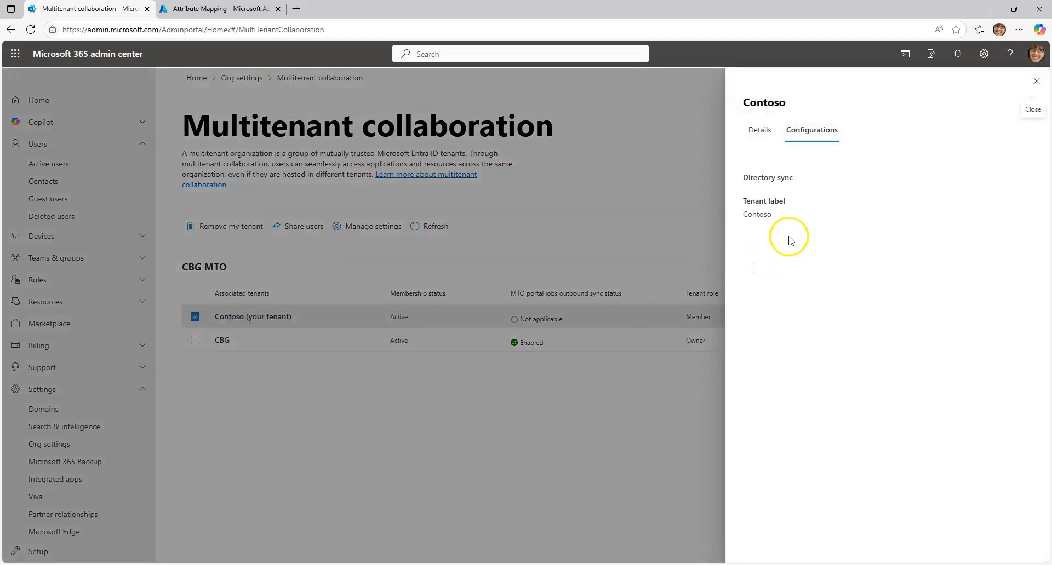
drag(772, 215, 731, 213)
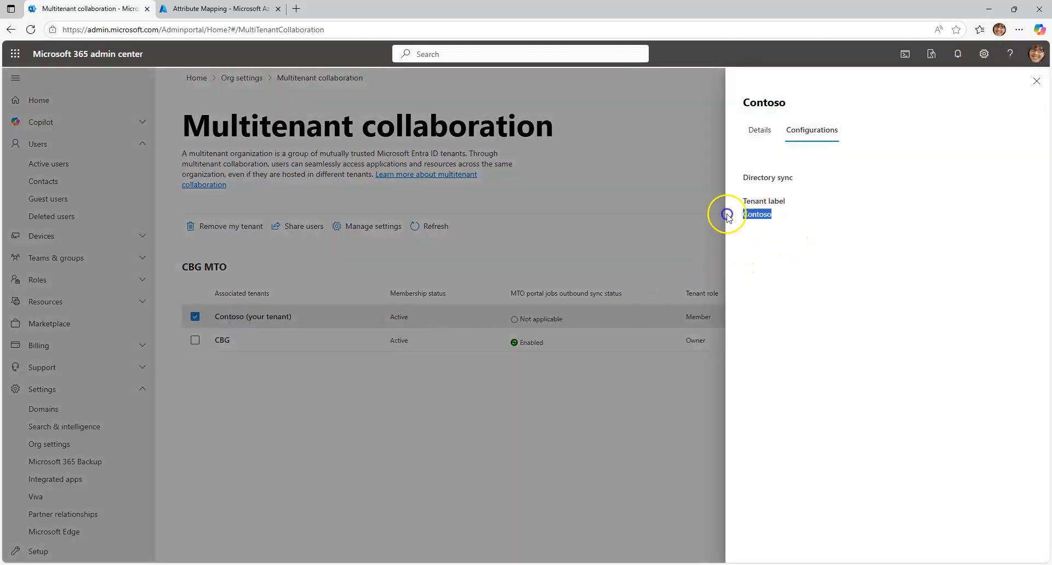
click(769, 222)
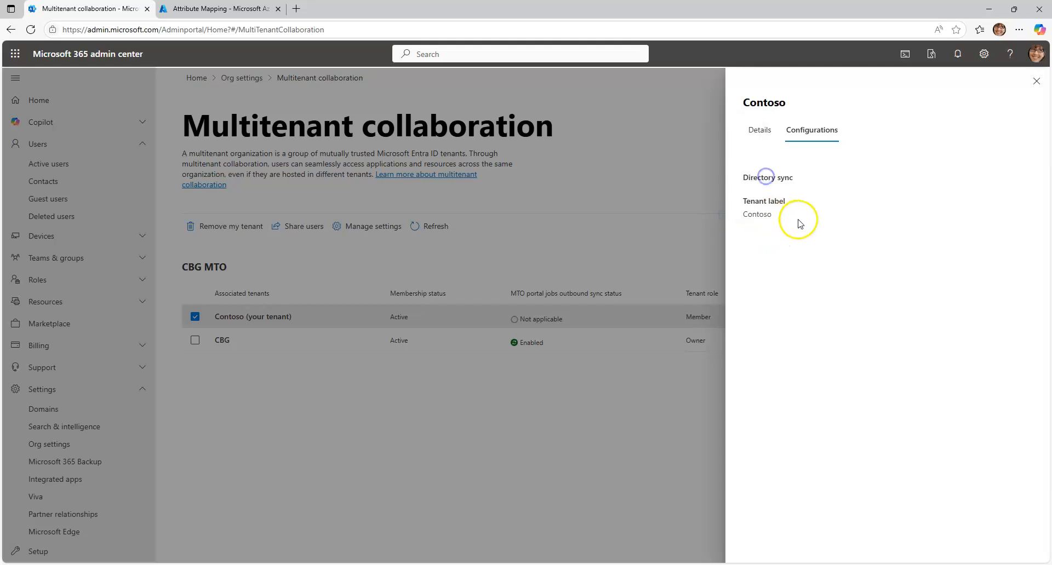
click(1036, 81)
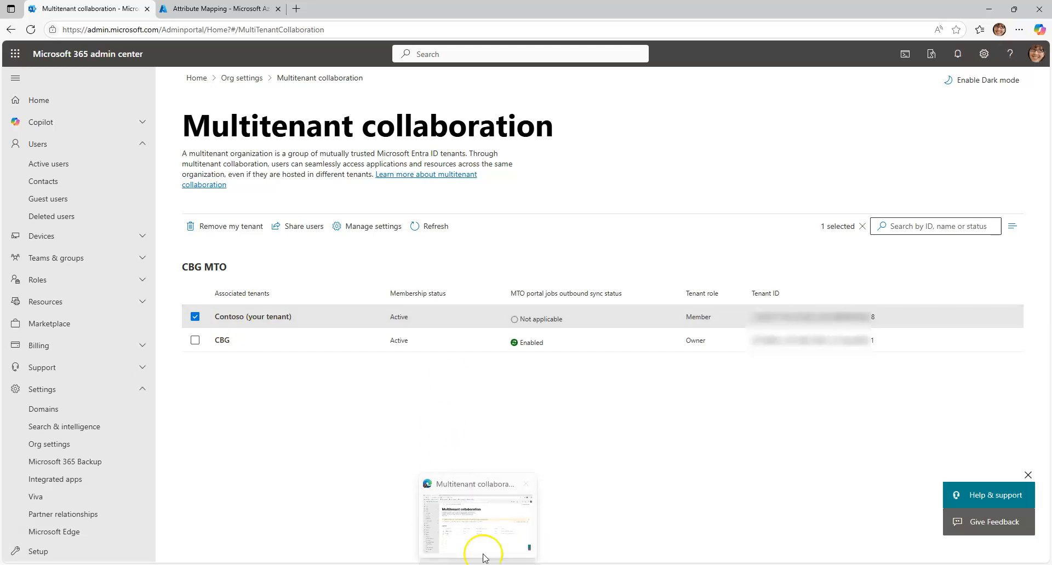
Switch to CBG's Microsoft 365 admin center, refresh the associated tenants list, and review the configurations of Contoso and CBG
click(482, 548)
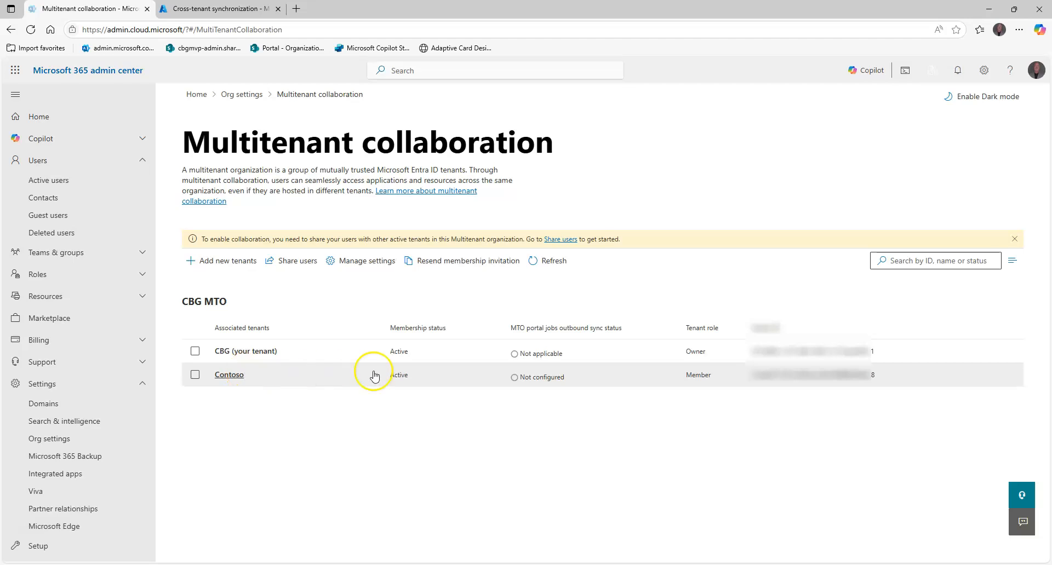
click(534, 265)
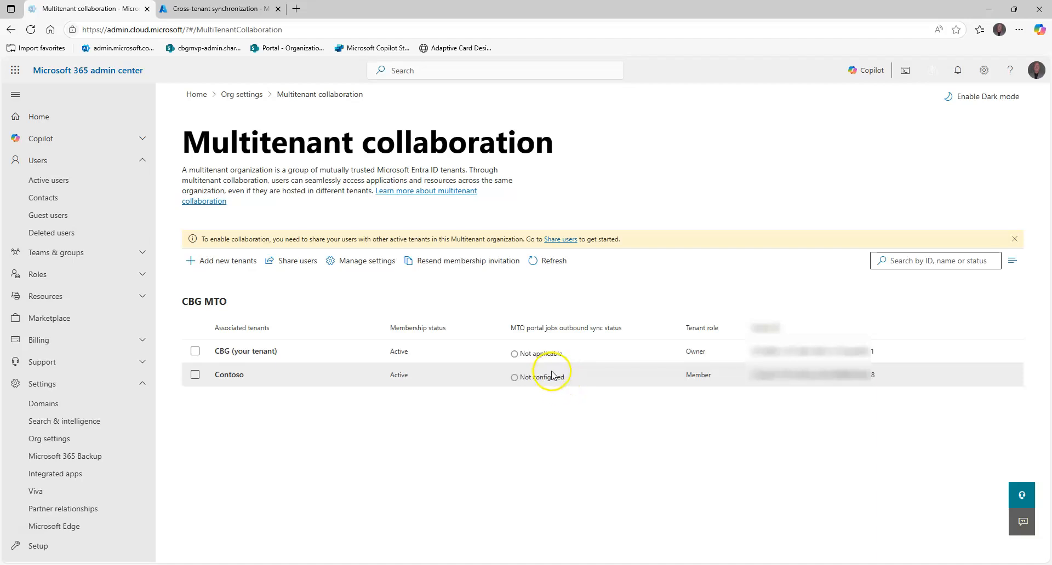
click(230, 376)
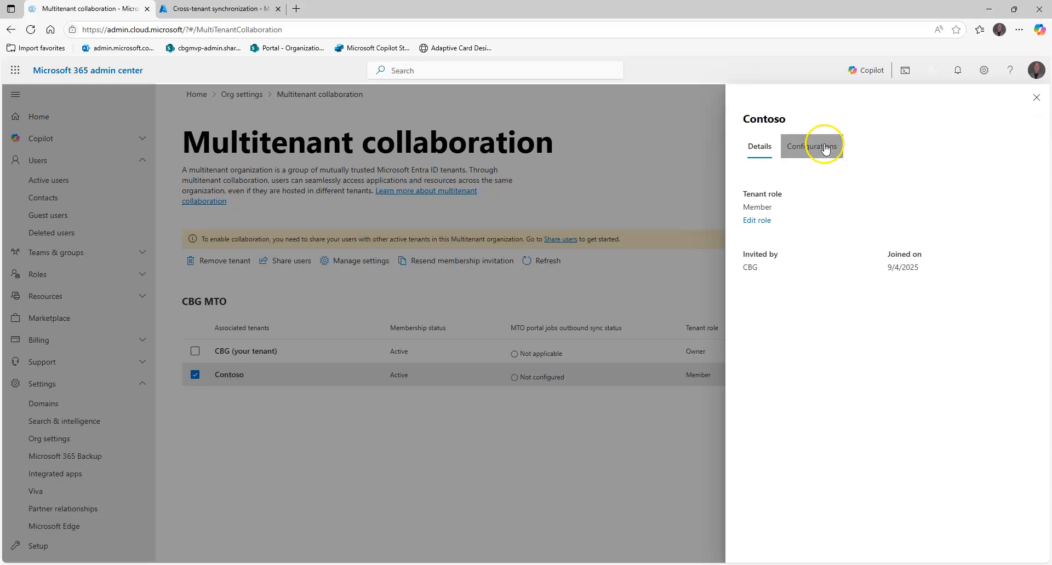
click(825, 148)
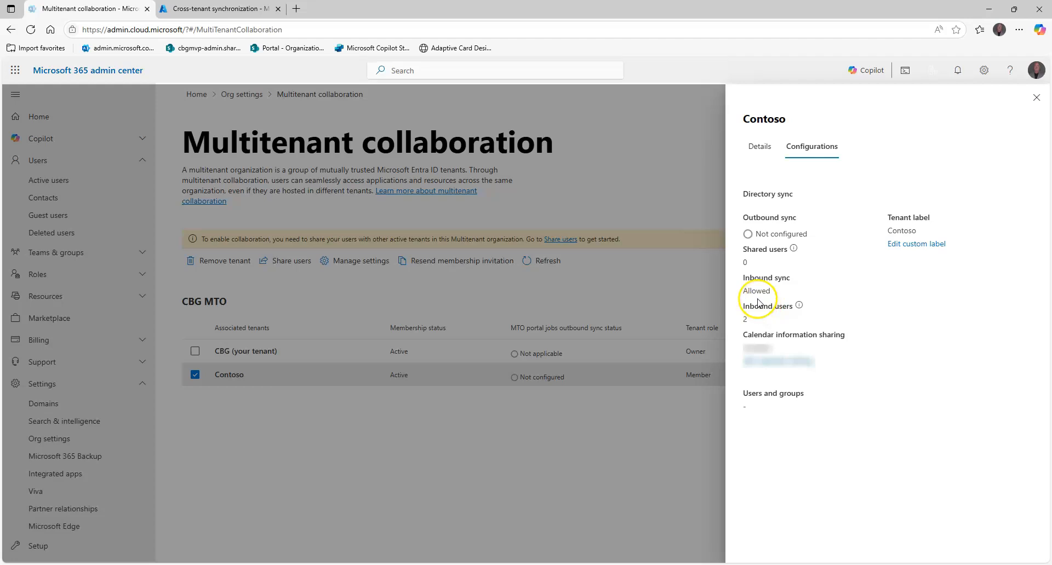
click(1036, 98)
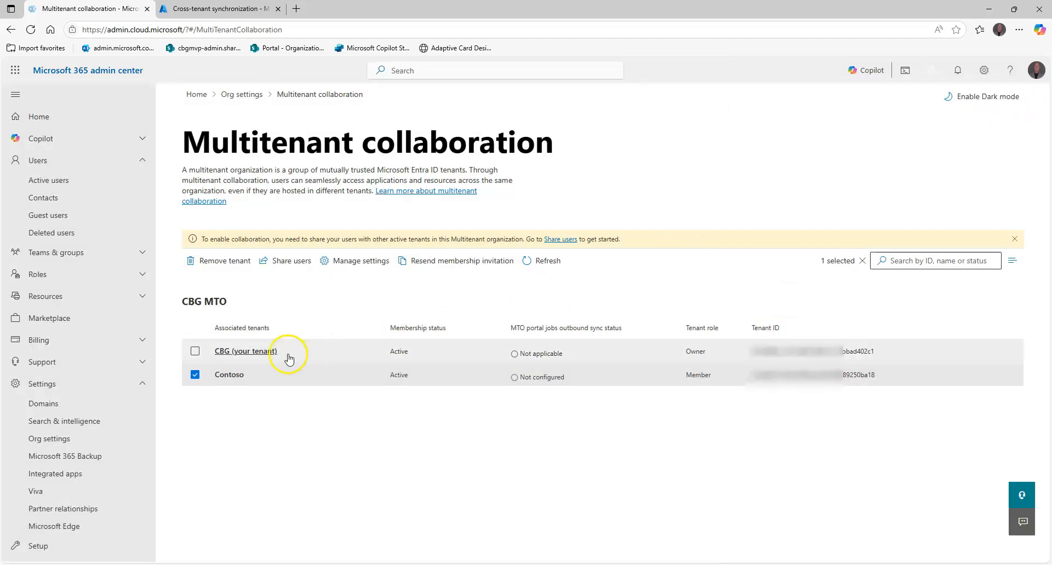
click(262, 352)
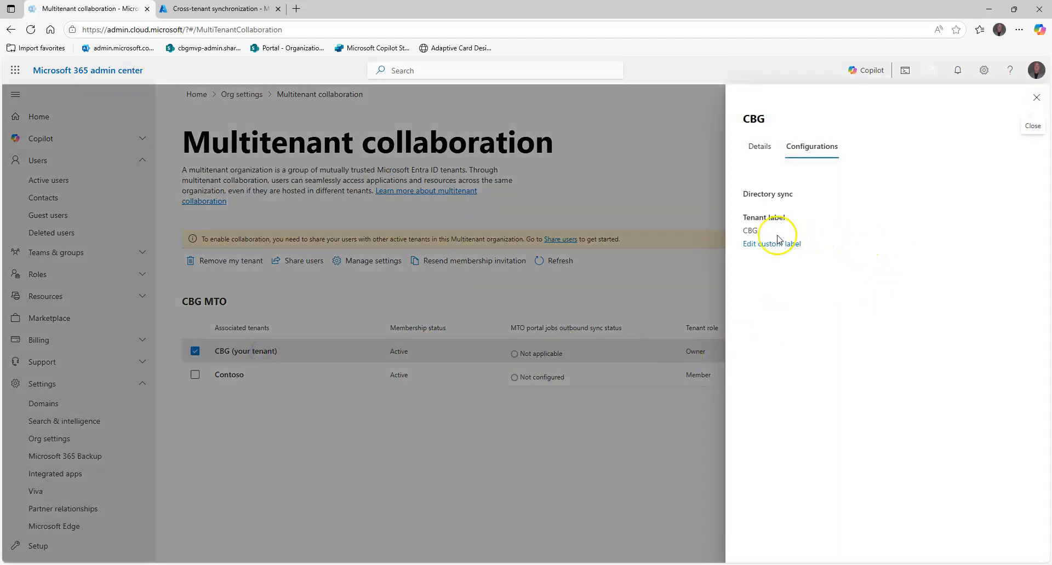
click(1037, 98)
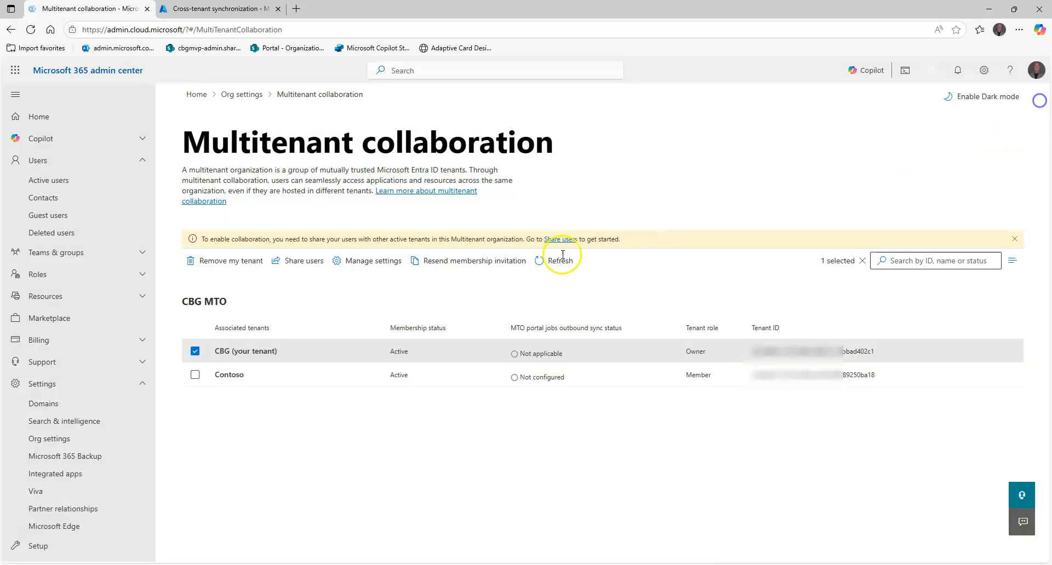
Review CBG's active users, and check the user types in the Azure portal's user list with the User principal name column widened
click(61, 180)
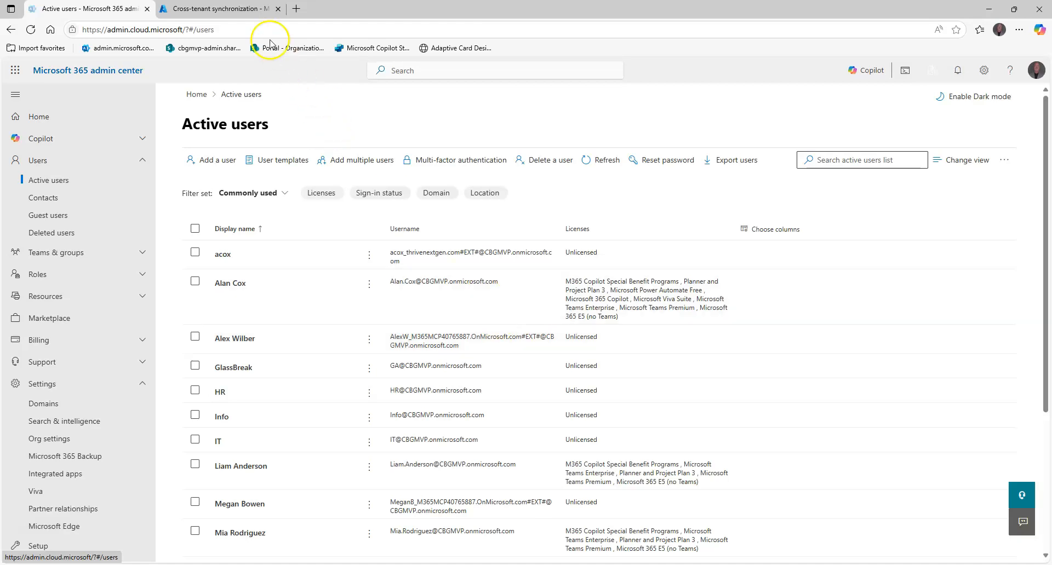
click(247, 9)
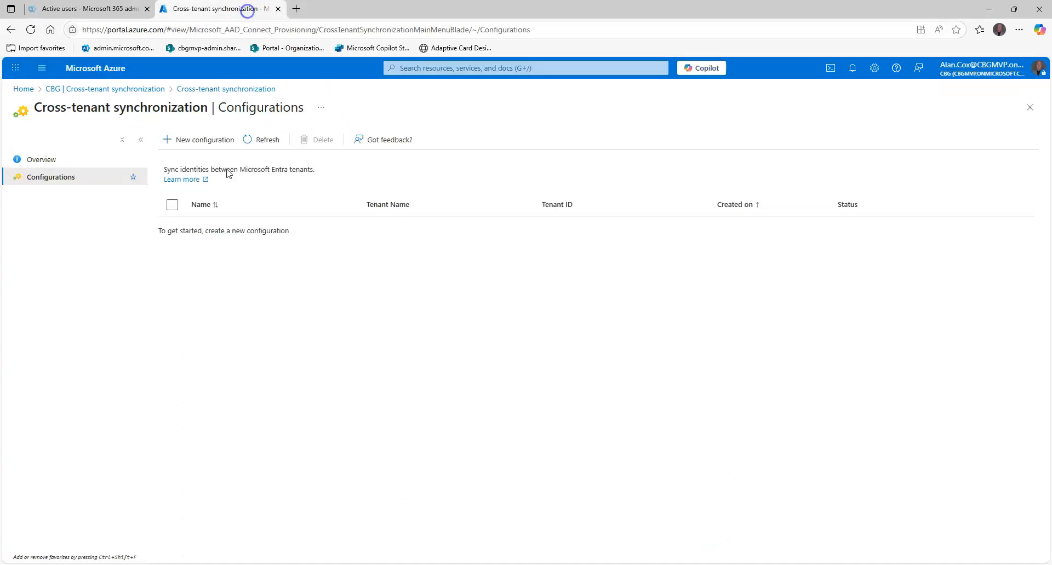
click(123, 88)
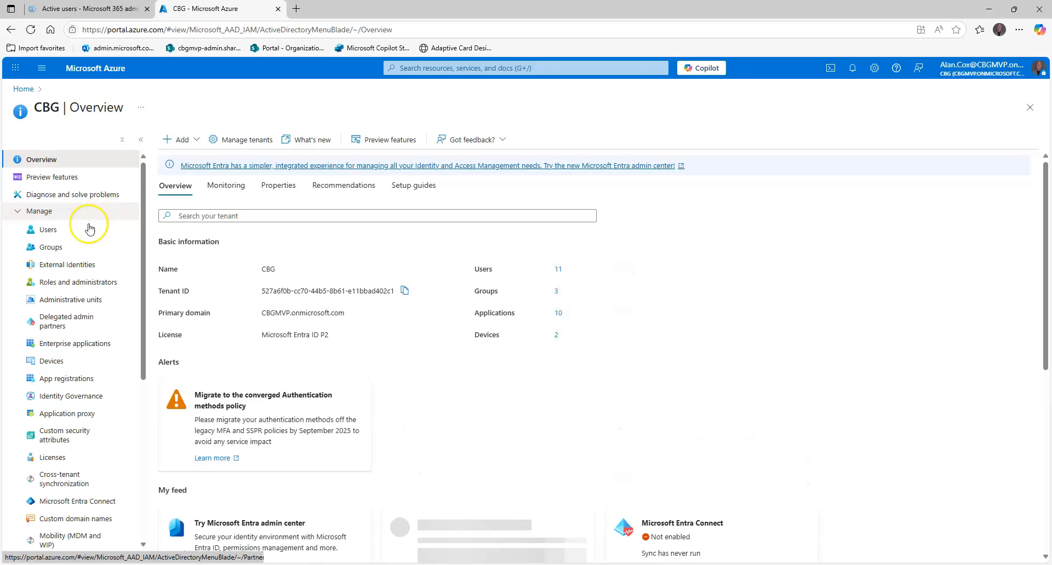
click(50, 230)
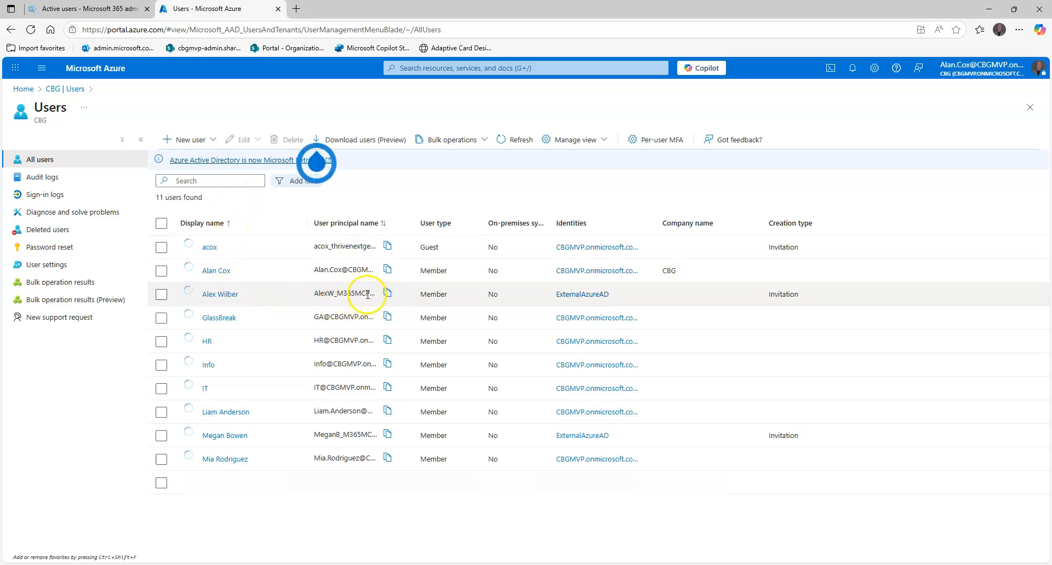
drag(412, 222, 555, 223)
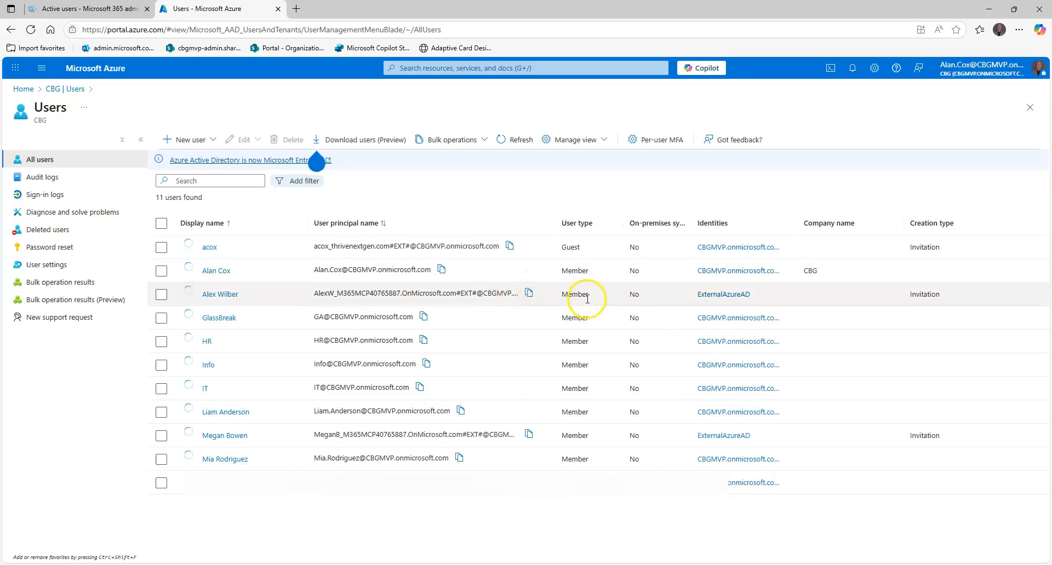
Check the user type of the two synced Contoso users in CBG's Azure user list
drag(593, 296, 555, 295)
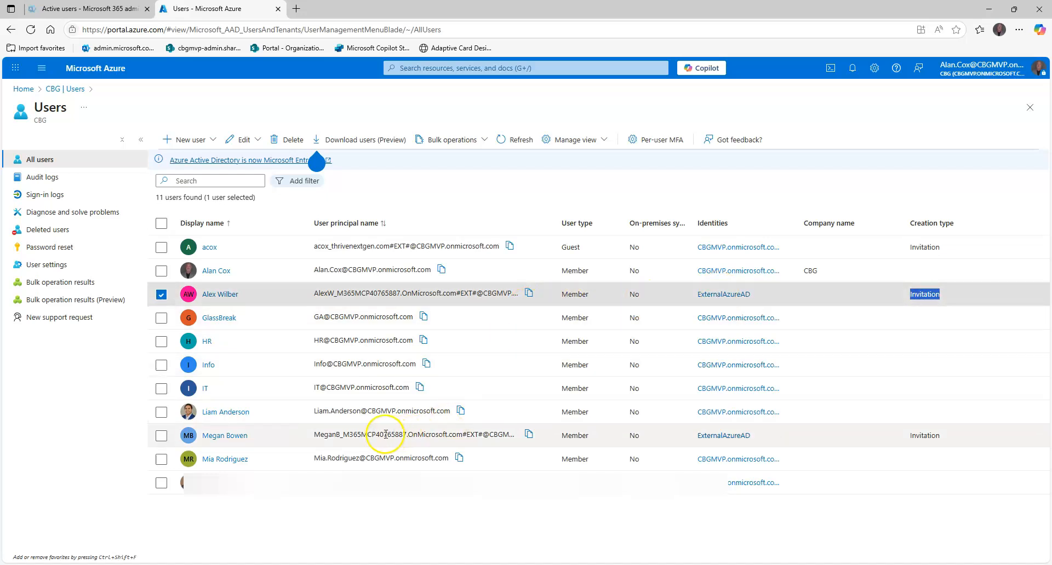
double_click(595, 440)
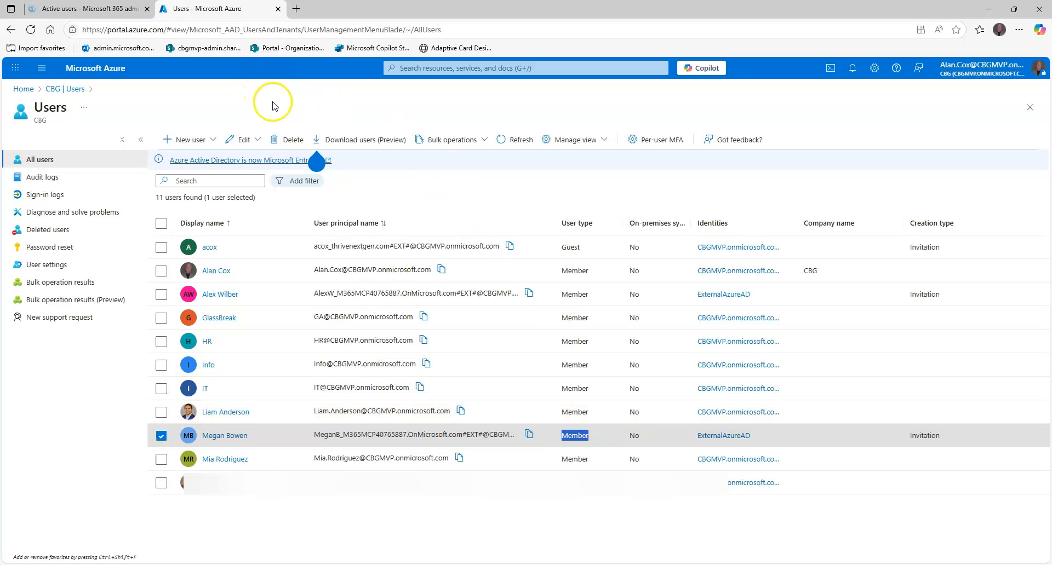
click(317, 161)
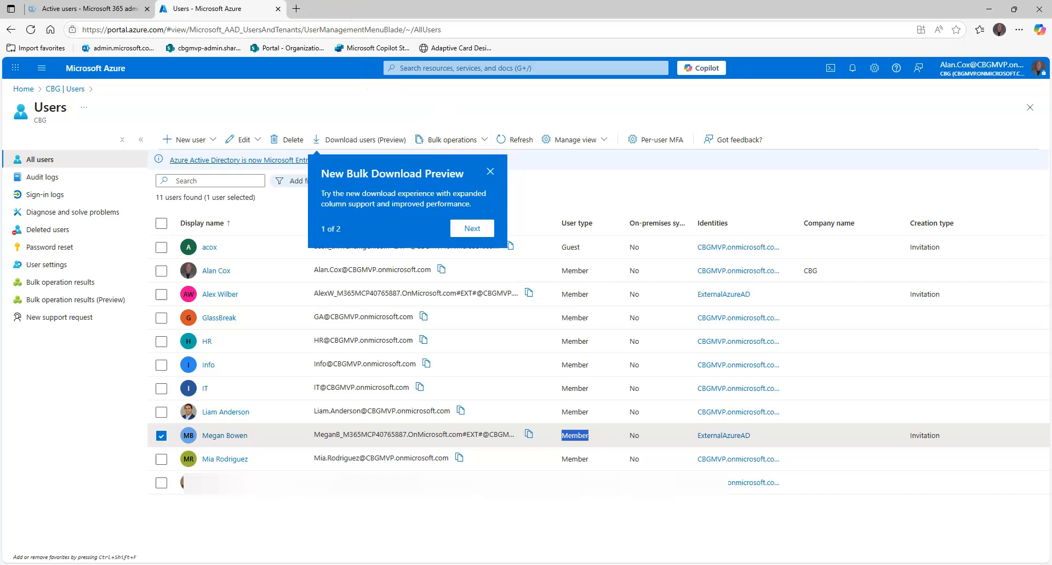
Open Microsoft Teams for the CBG account at teams.microsoft.com in a new browser tab
click(295, 9)
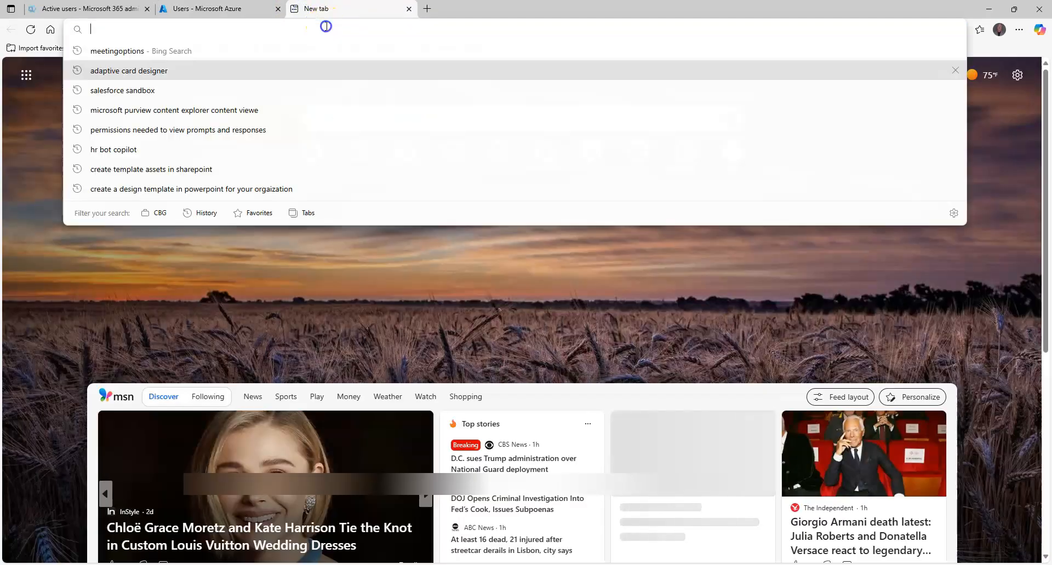
text(teams)
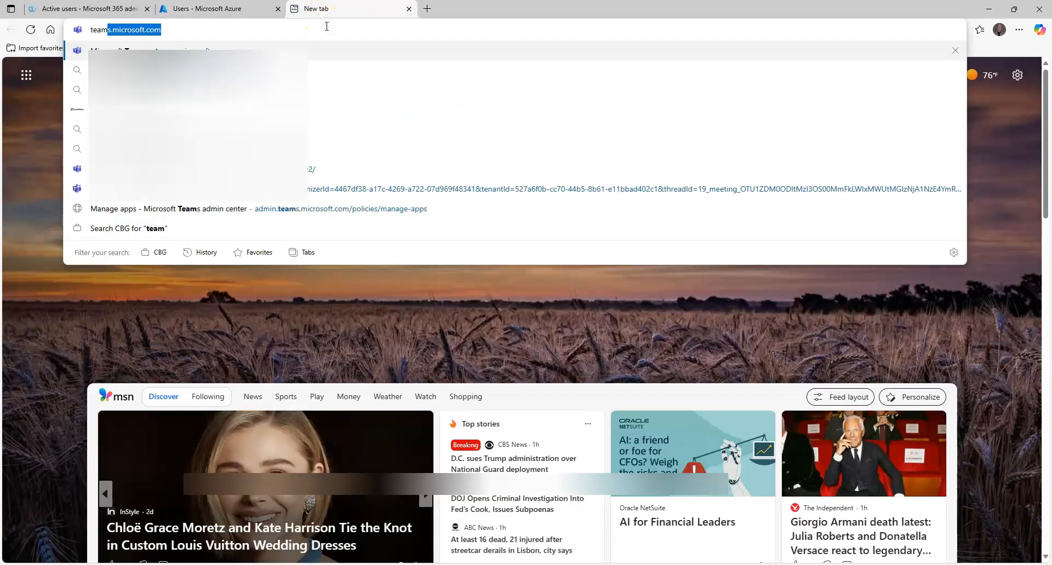
key(Return)
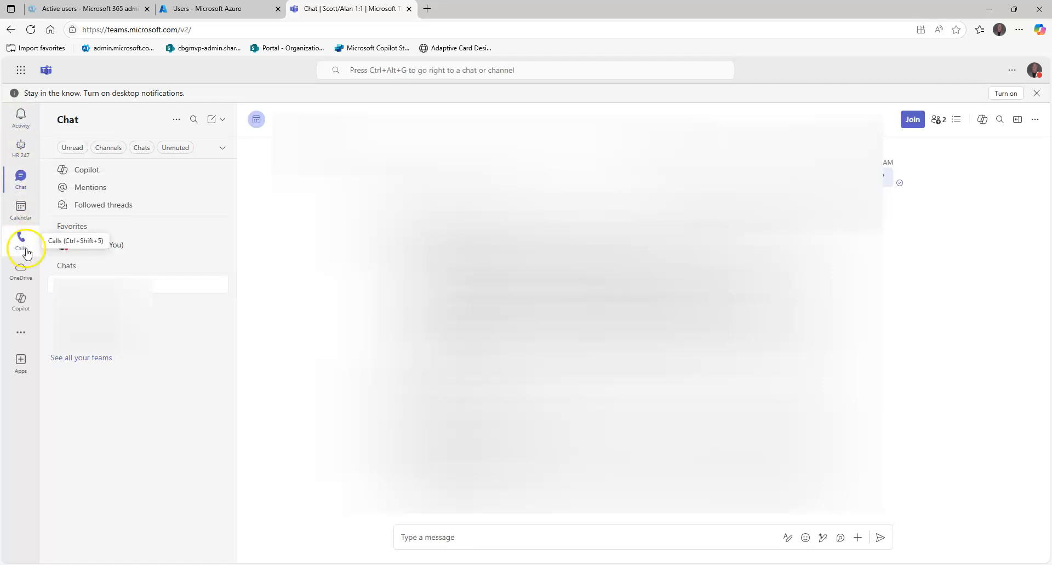
Start a new Teams chat, search for the synced Contoso user by first name as recipient, and clear the entry
click(211, 122)
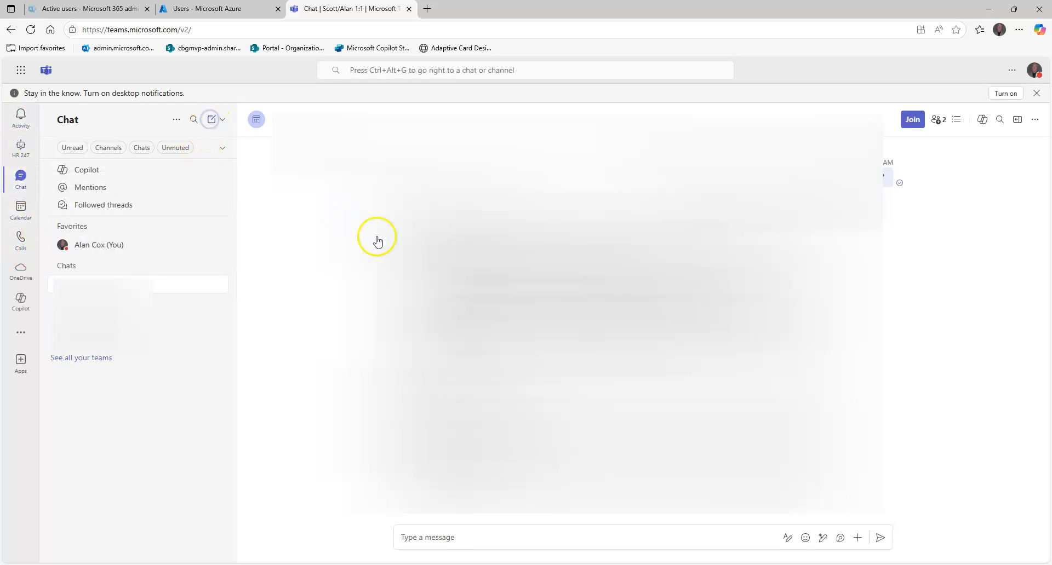
text(megan)
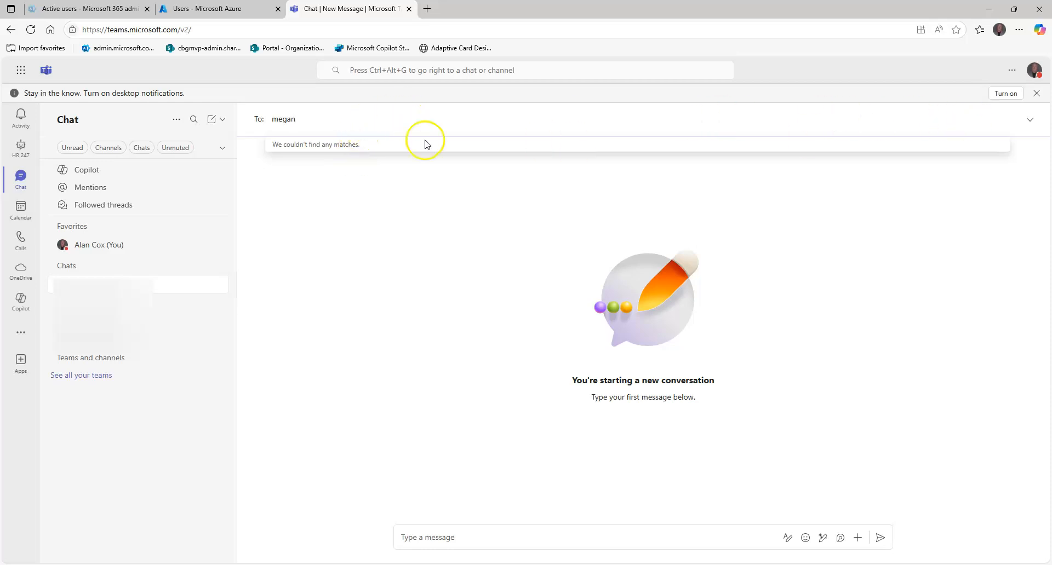
key(BackSpace)
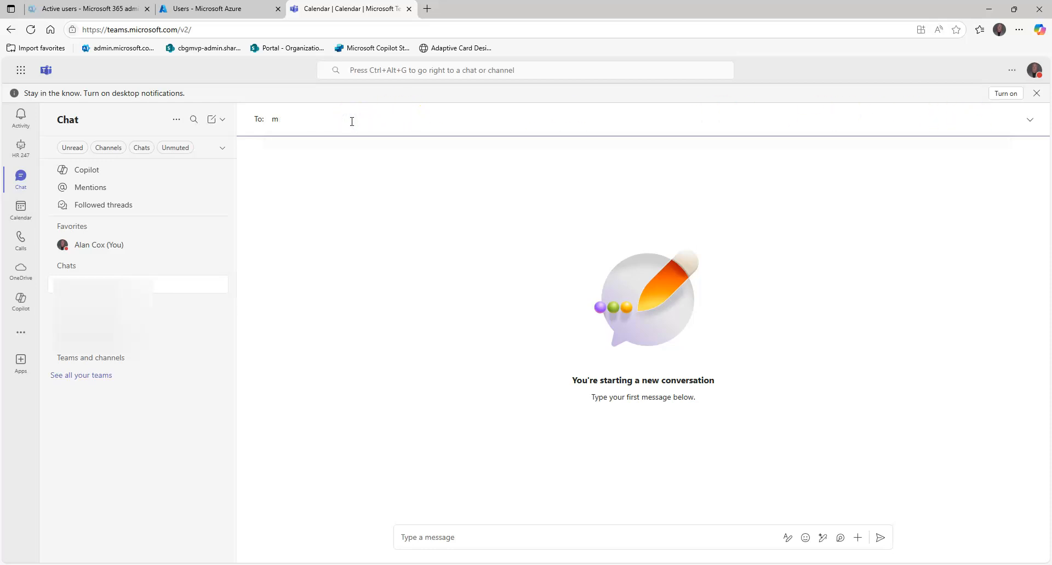
key(BackSpace)
Switch to Contoso's browser window, open teams.microsoft.com in a new tab, and choose the signed-in Contoso account
click(298, 335)
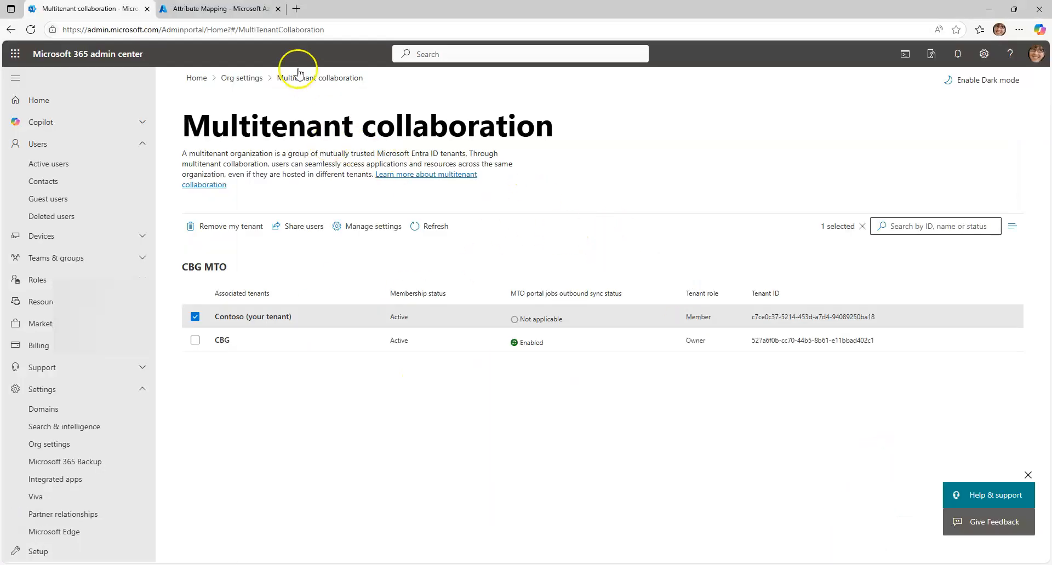
click(296, 8)
click(342, 30)
text(teams.microsoft.com/v2/)
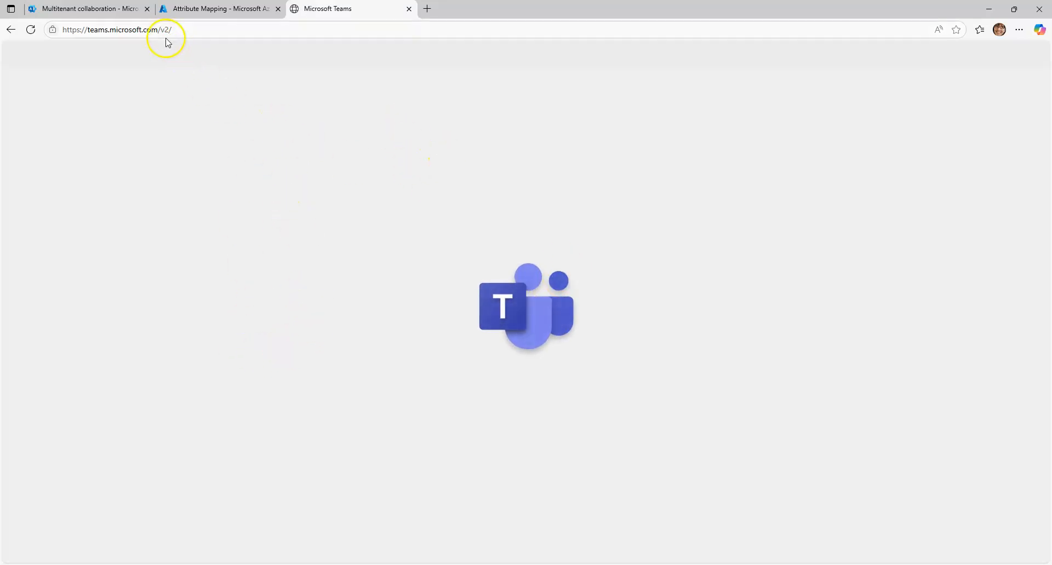
key(alt+Tab)
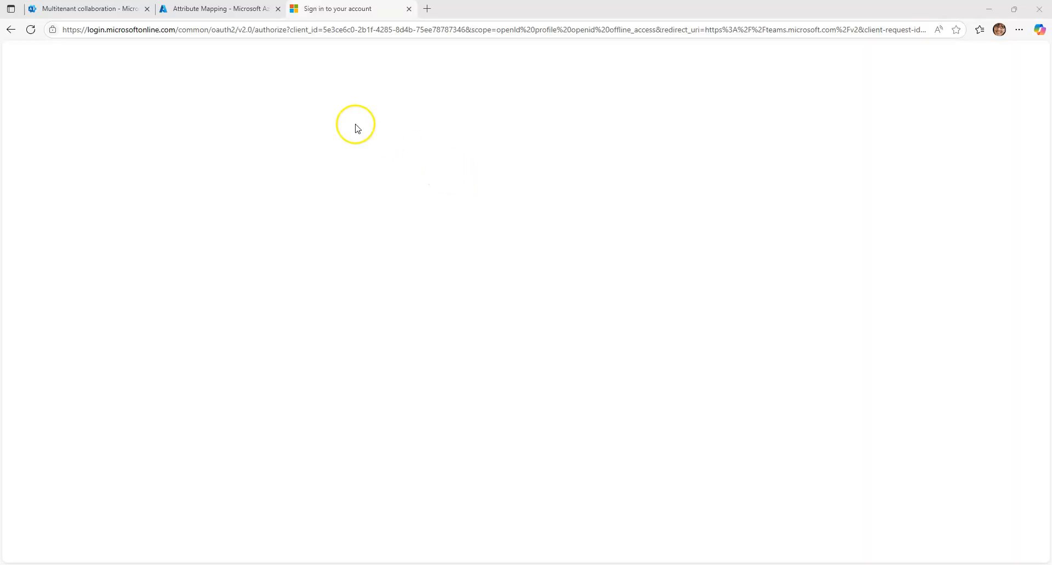
click(184, 9)
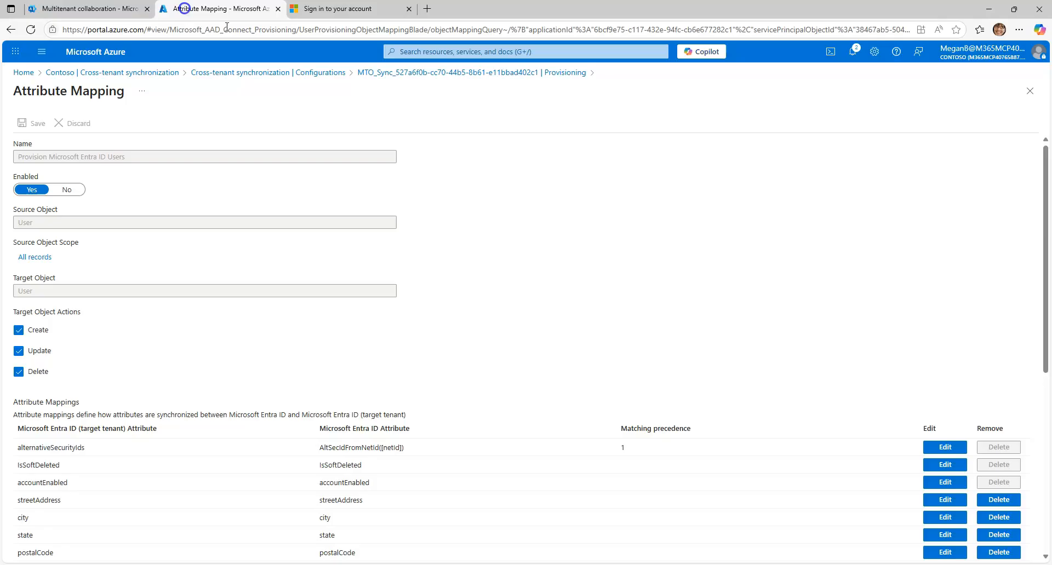
click(330, 8)
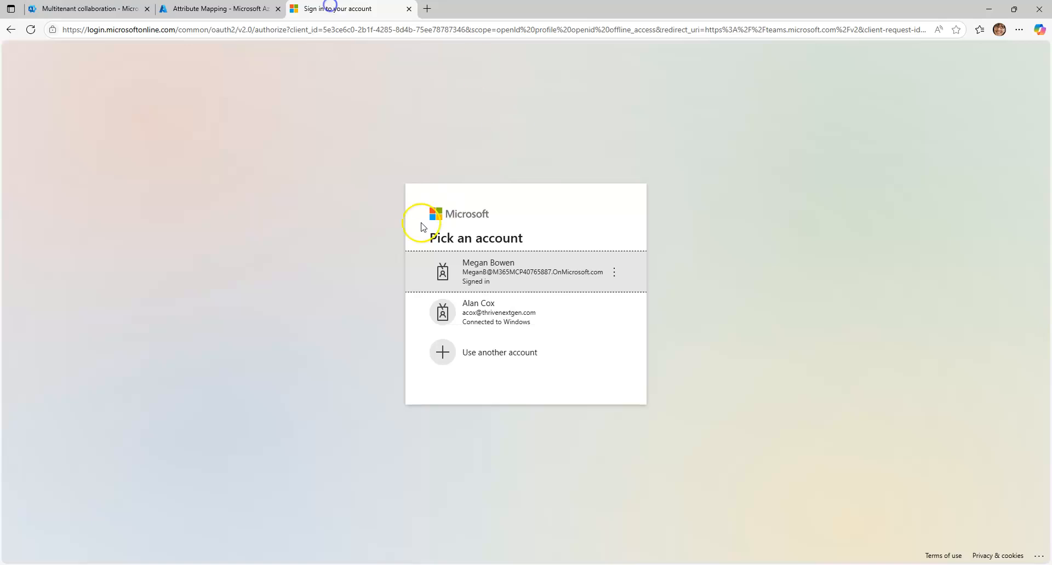
click(496, 272)
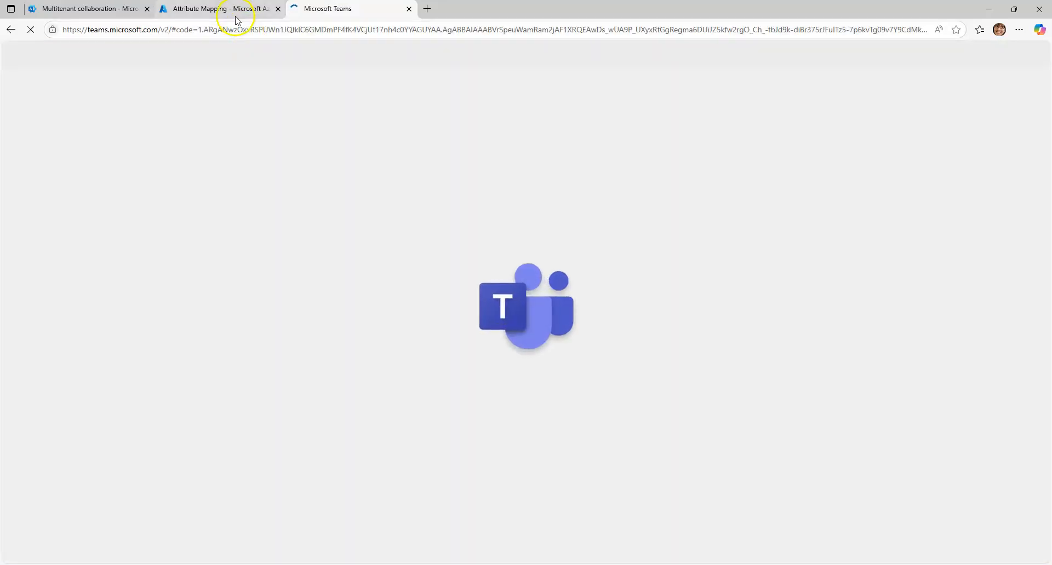
Review Contoso's cross-tenant synchronization configurations and the new configuration form, and return to the Contoso overview
click(236, 12)
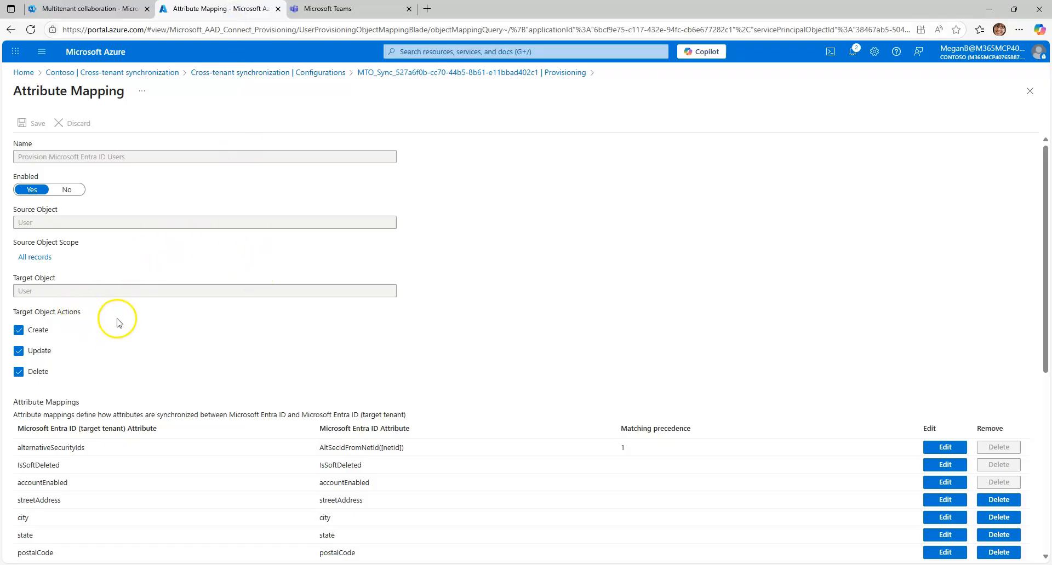
click(316, 72)
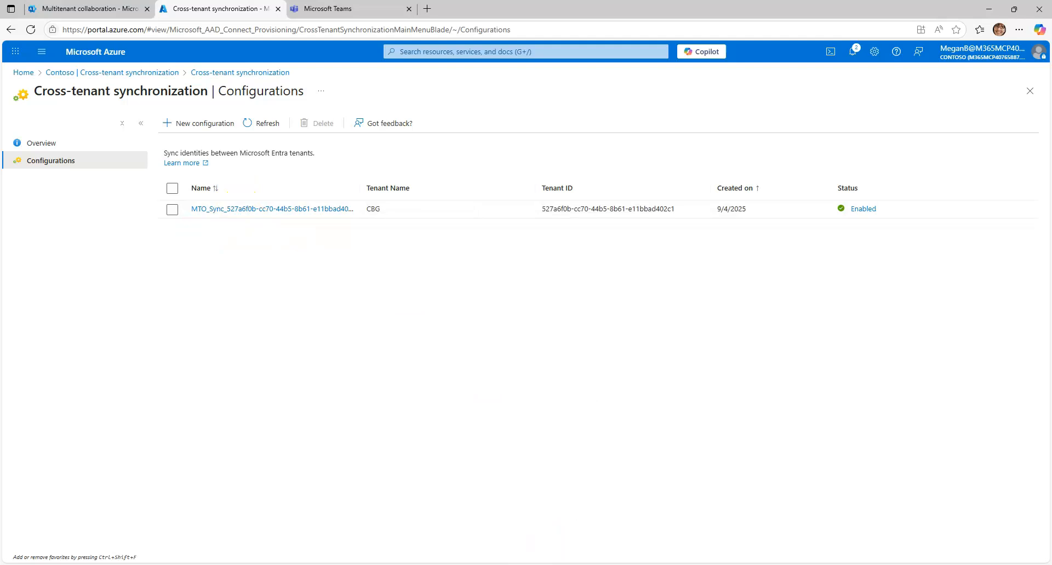
click(191, 123)
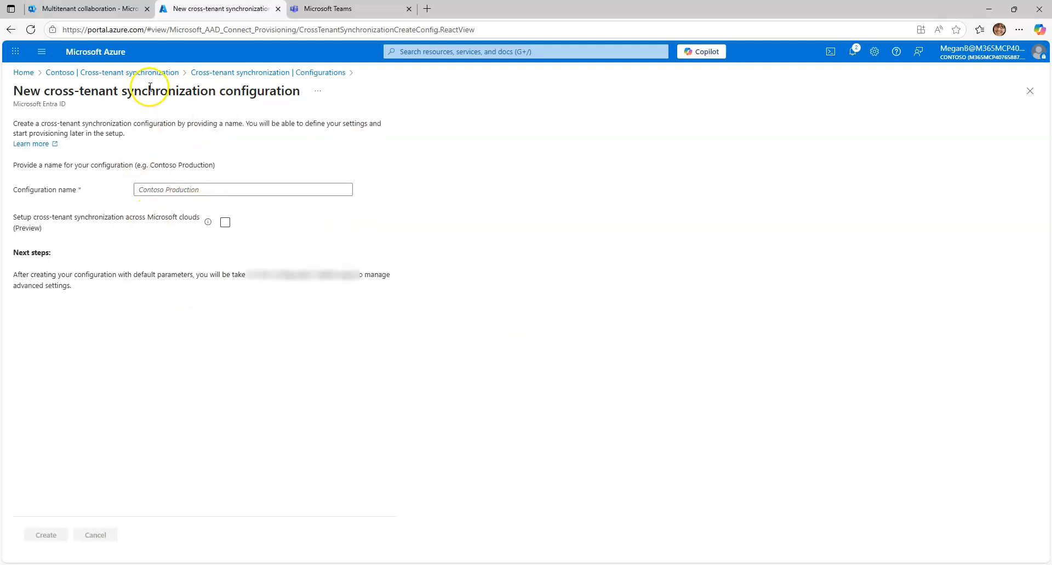
click(148, 72)
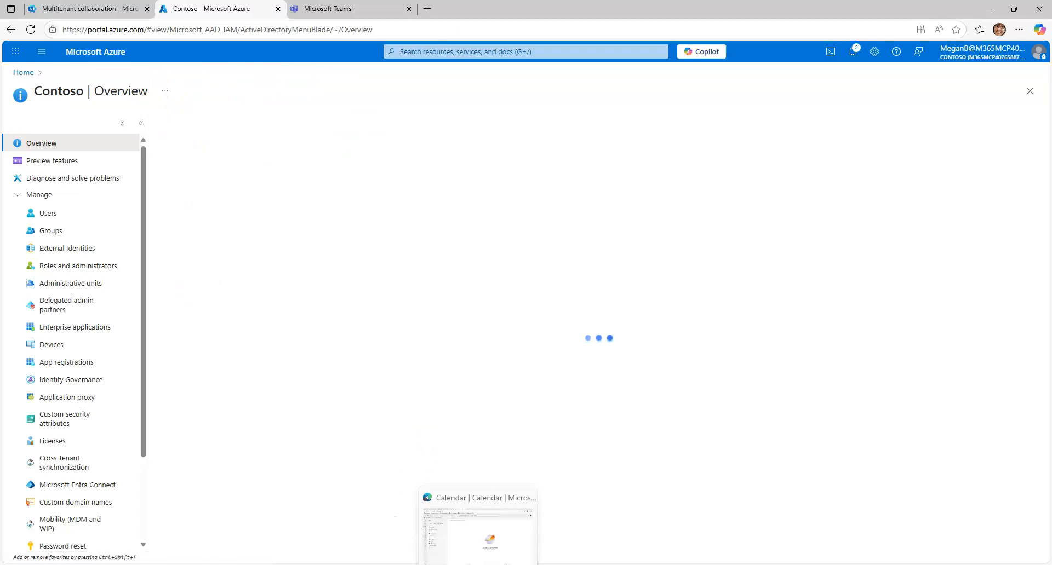
Switch back to CBG's browser window and review the Azure user list and the active users
click(481, 472)
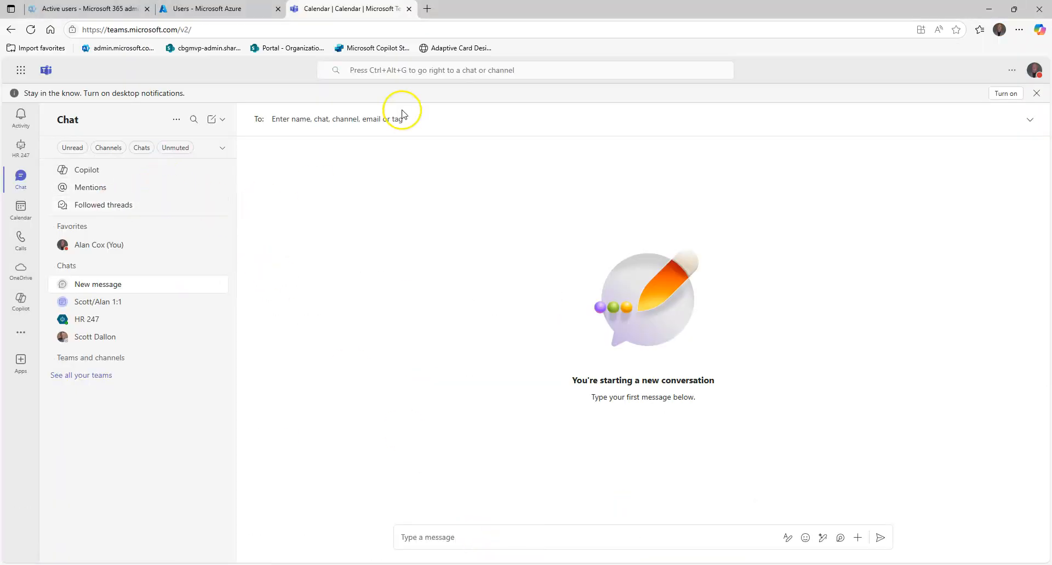
click(226, 9)
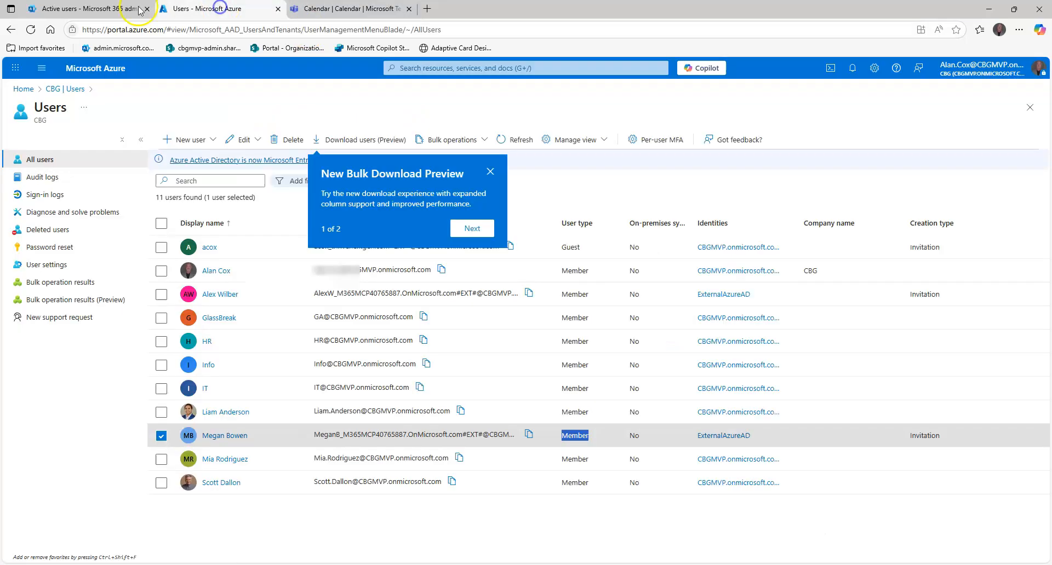
click(94, 8)
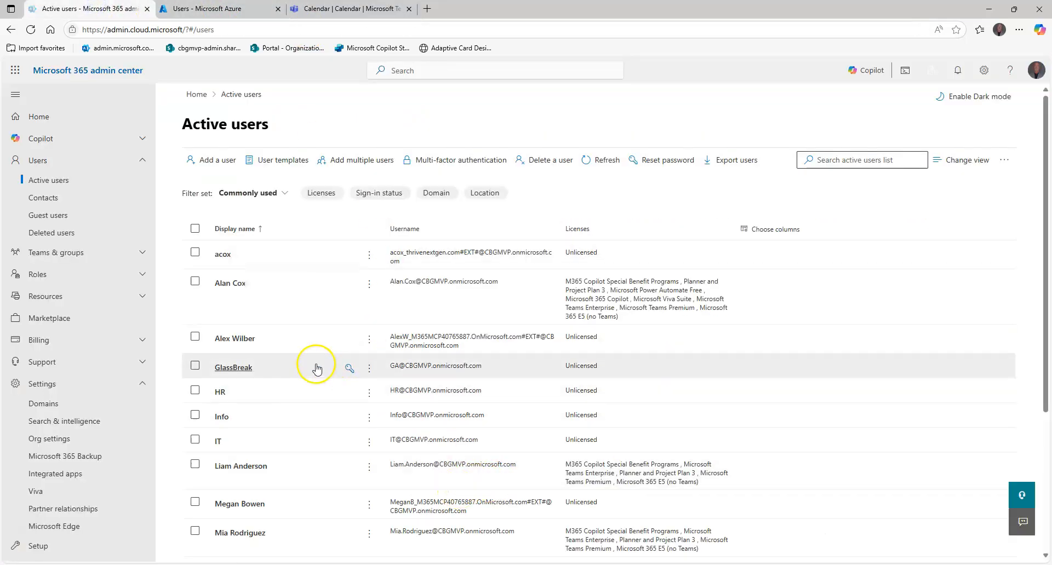
Open the MTO_Sync configuration for Contoso from CBG's cross-tenant synchronization configurations in the Azure portal
click(206, 9)
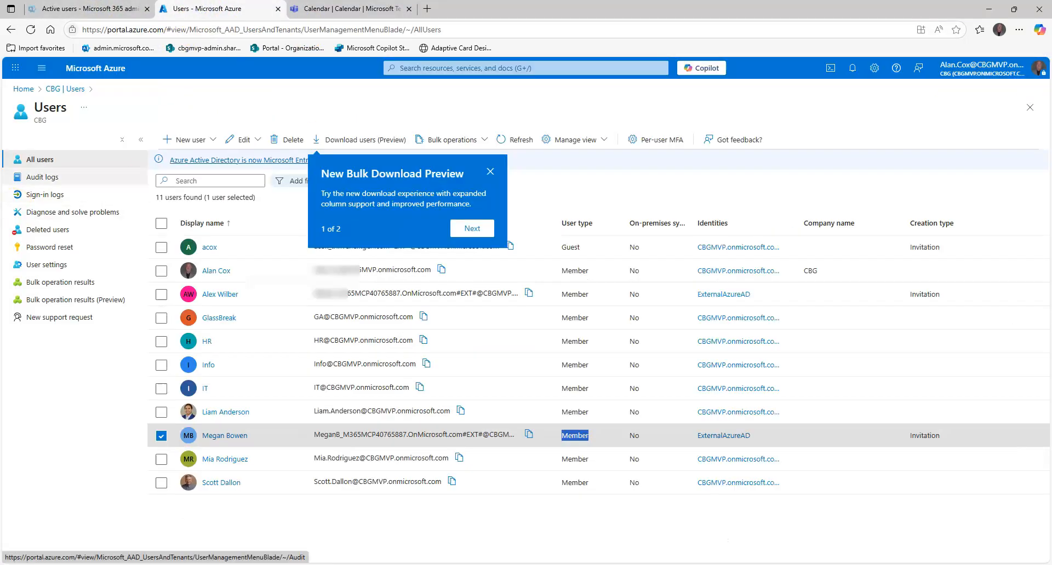
click(54, 89)
scroll(77, 346, down, 10)
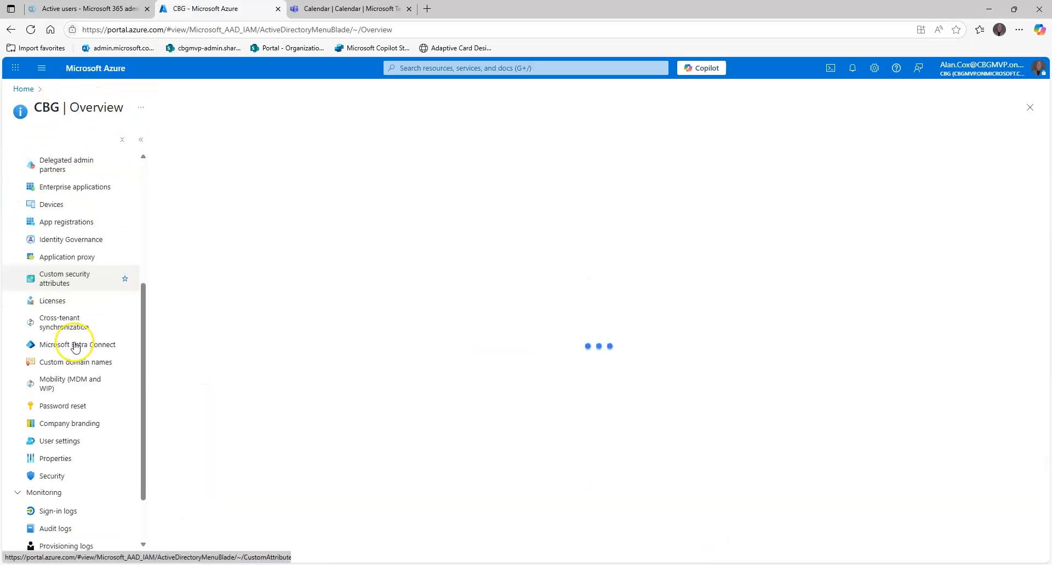
scroll(77, 350, up, 3)
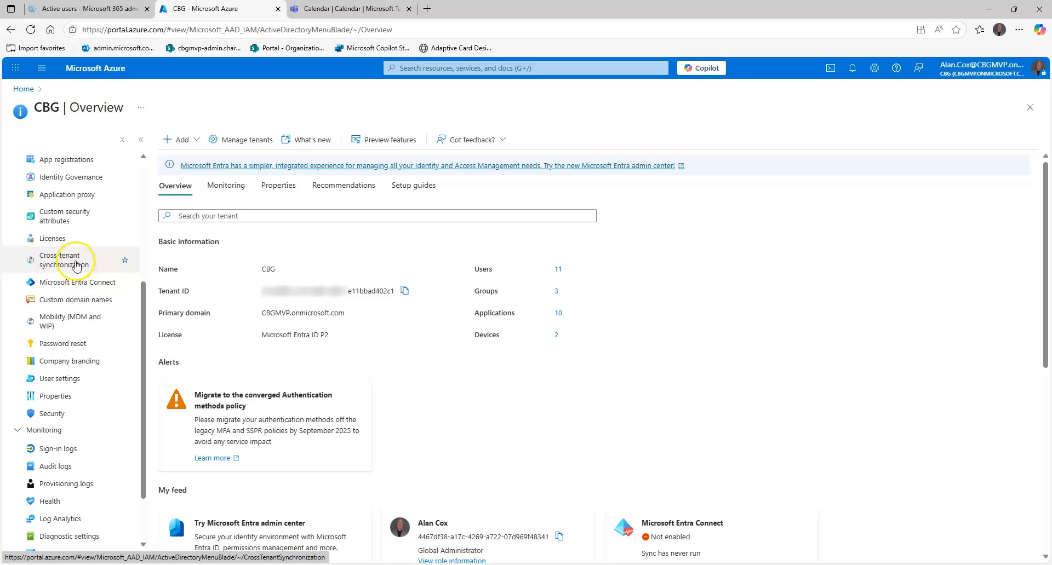
click(77, 262)
click(59, 178)
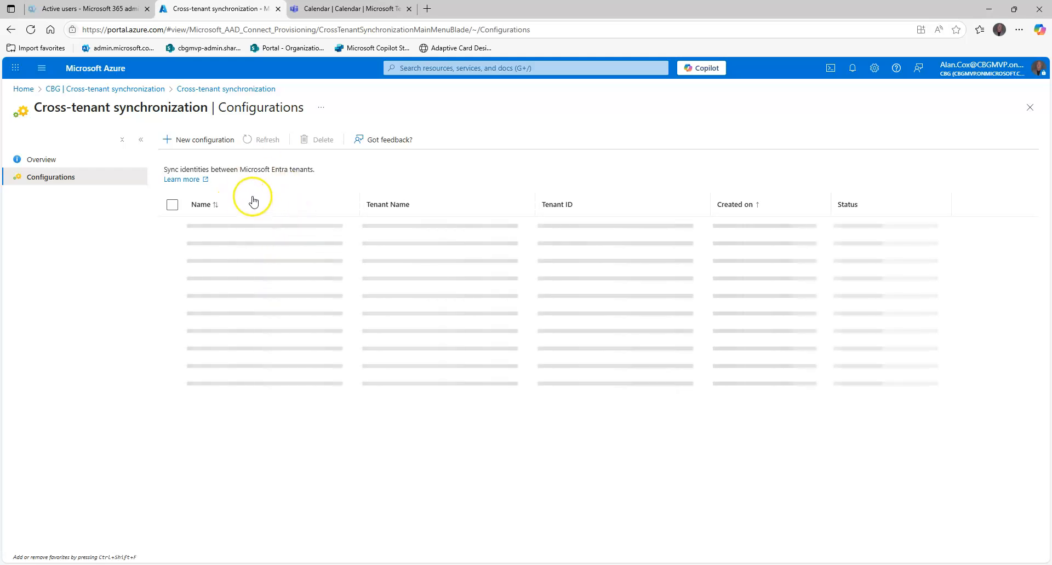
click(273, 226)
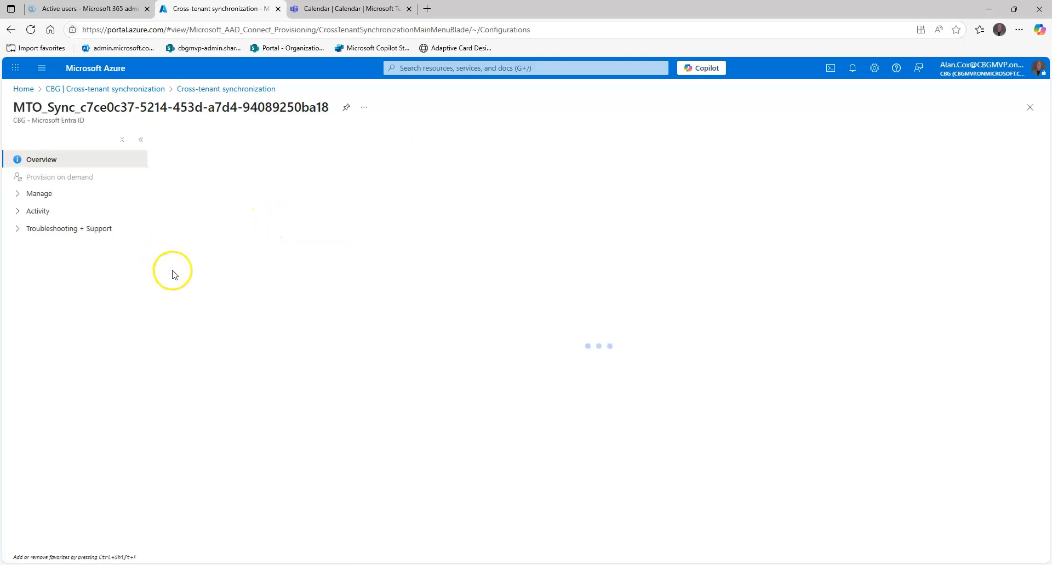
Check the provisioning mode and the assigned users and groups of CBG's MTO_Sync configuration
click(34, 194)
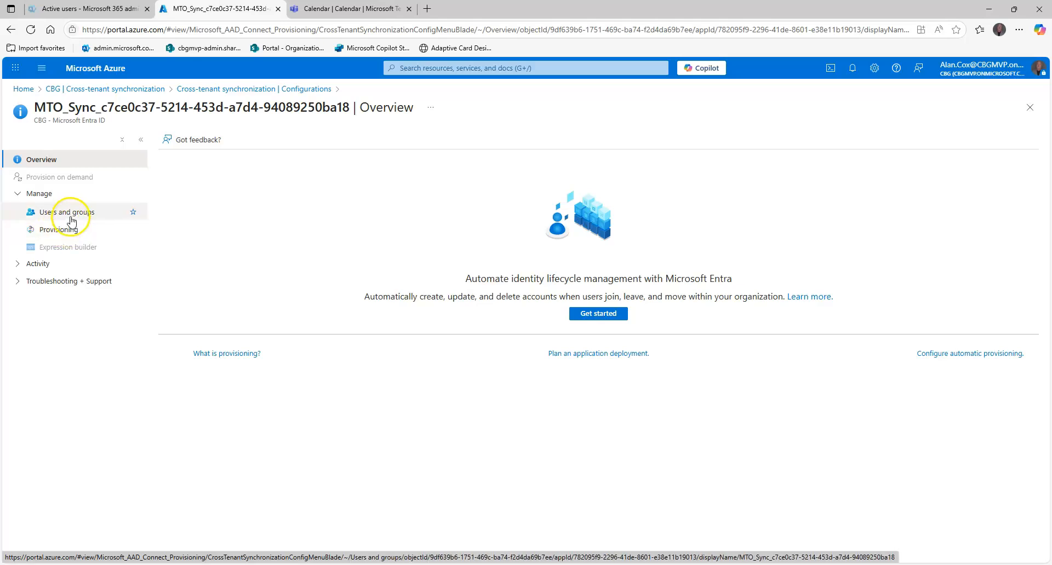
click(72, 233)
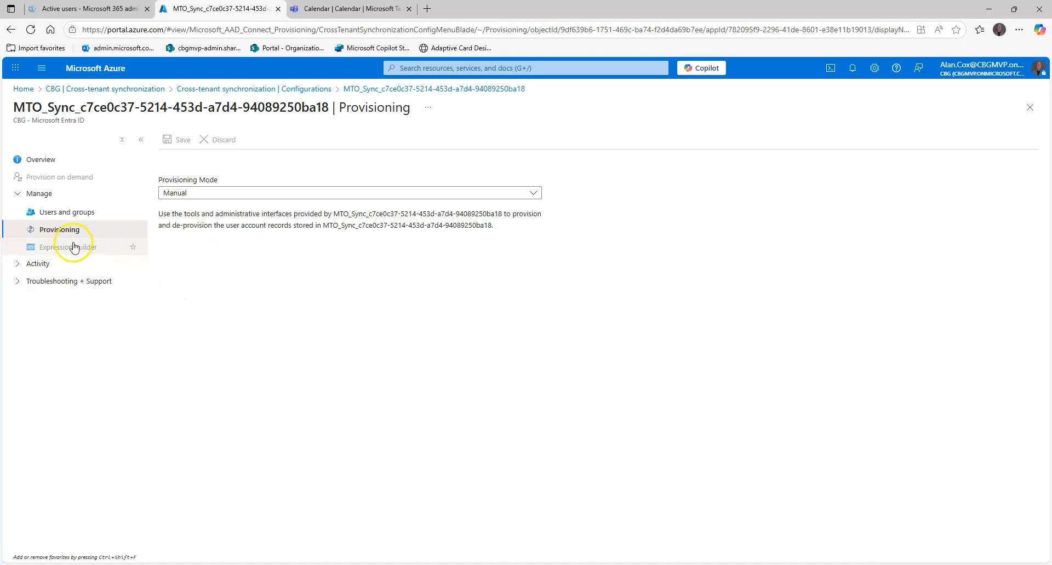
click(61, 211)
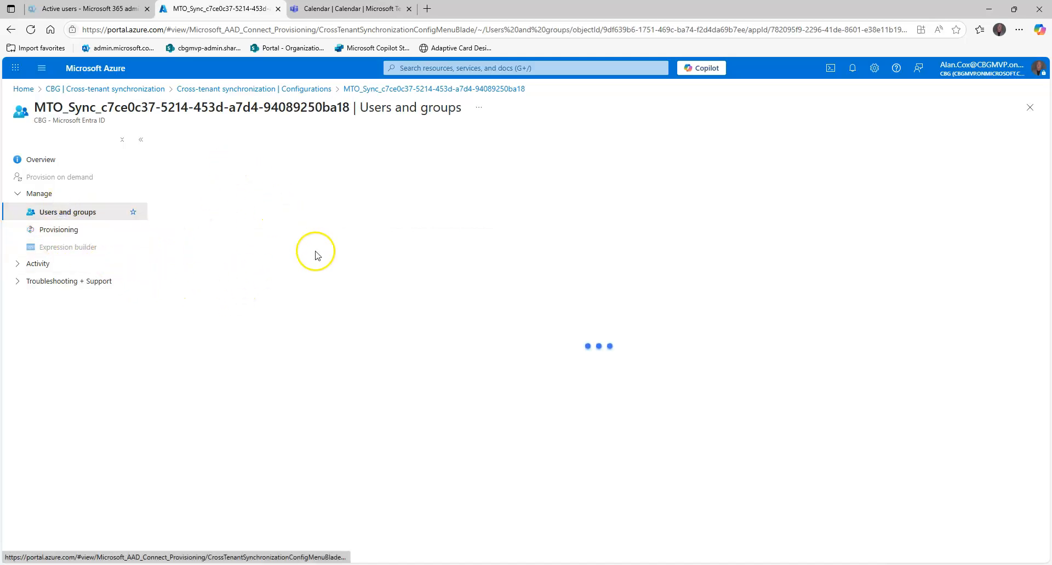
Open the Multitenant collaboration page from the organization profile settings in CBG's Microsoft 365 admin center
click(111, 13)
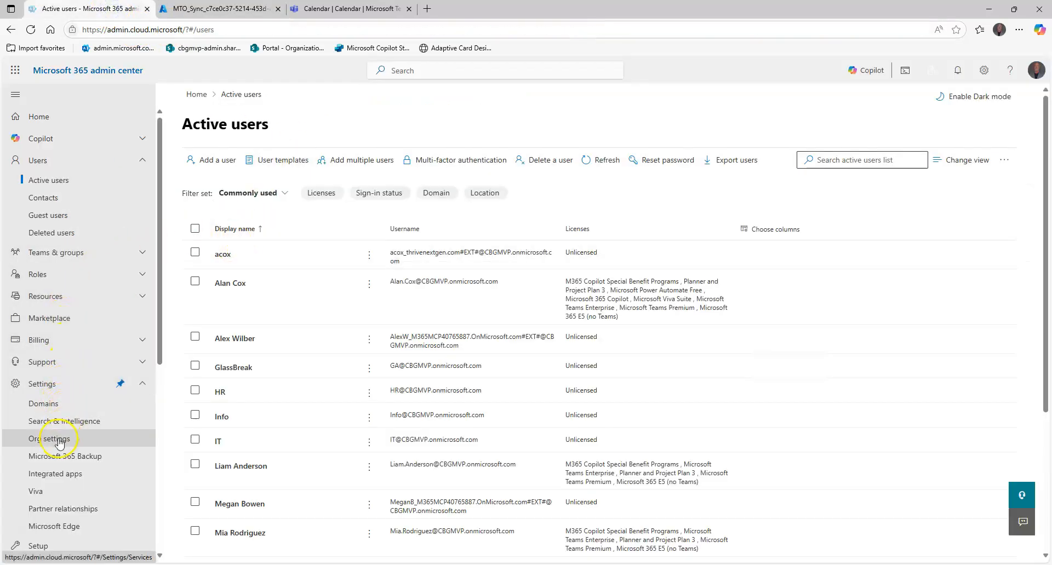
click(325, 183)
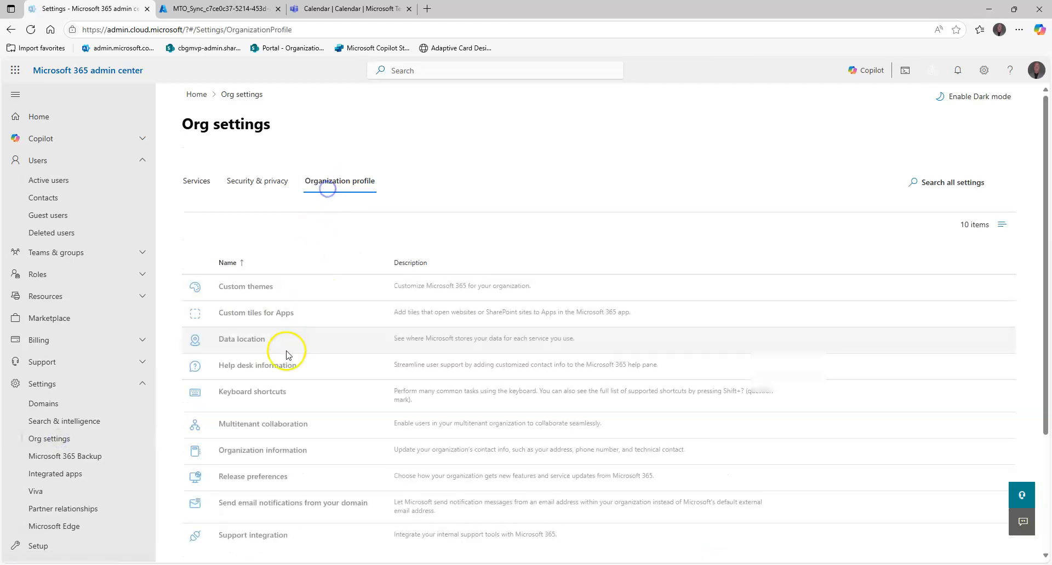
click(255, 420)
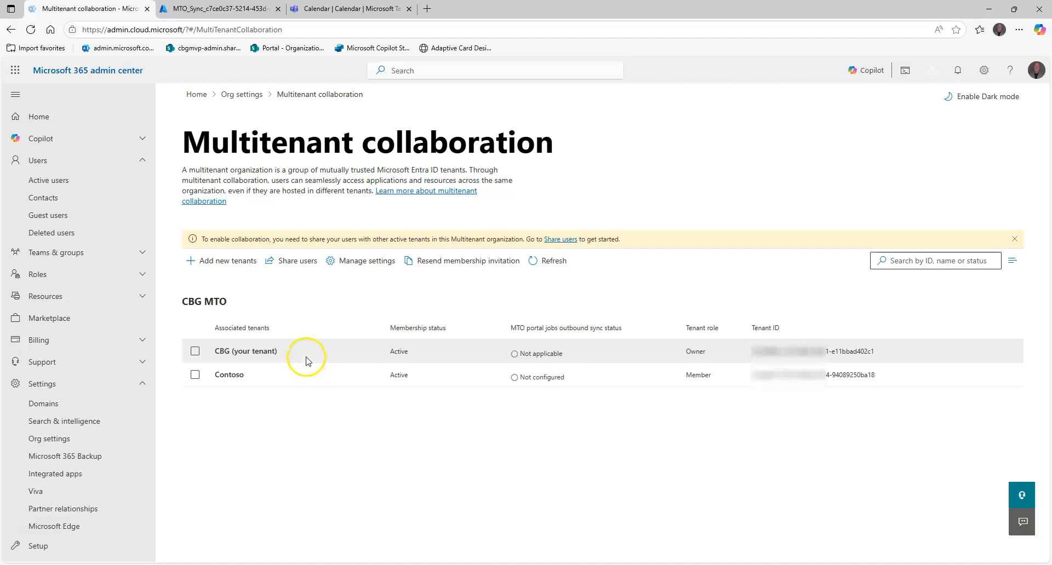
Start sharing users through simplified sync, select a CBG user to share, and close the form without saving
click(299, 262)
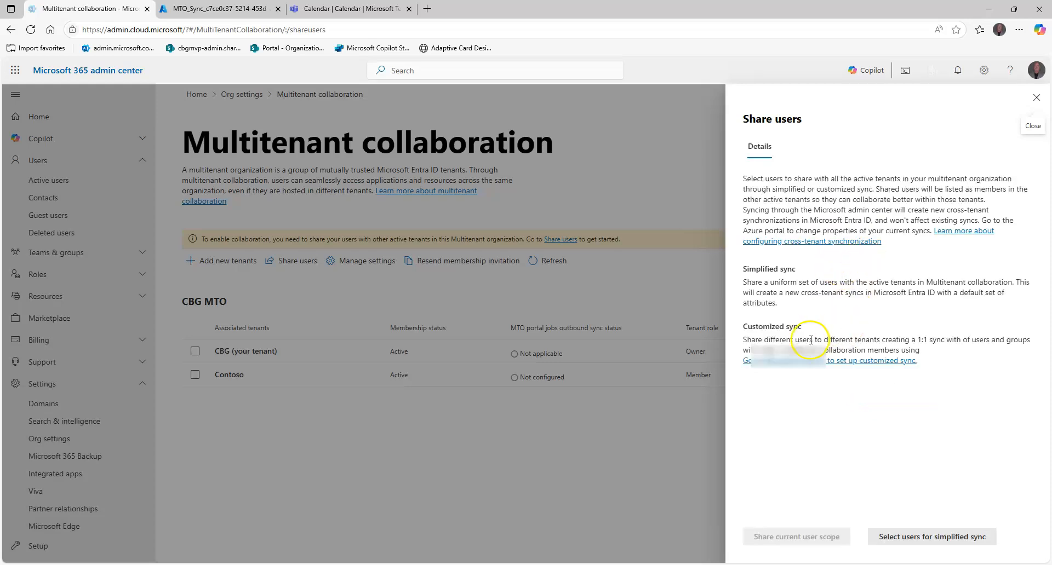
click(899, 539)
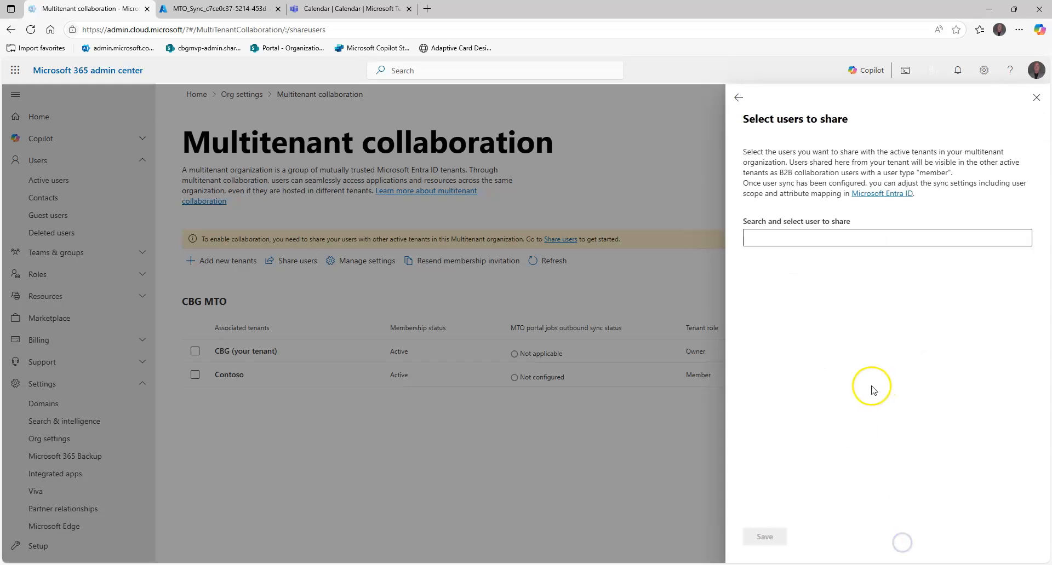
click(838, 241)
text(ac)
key(BackSpace)
text(lan)
click(792, 281)
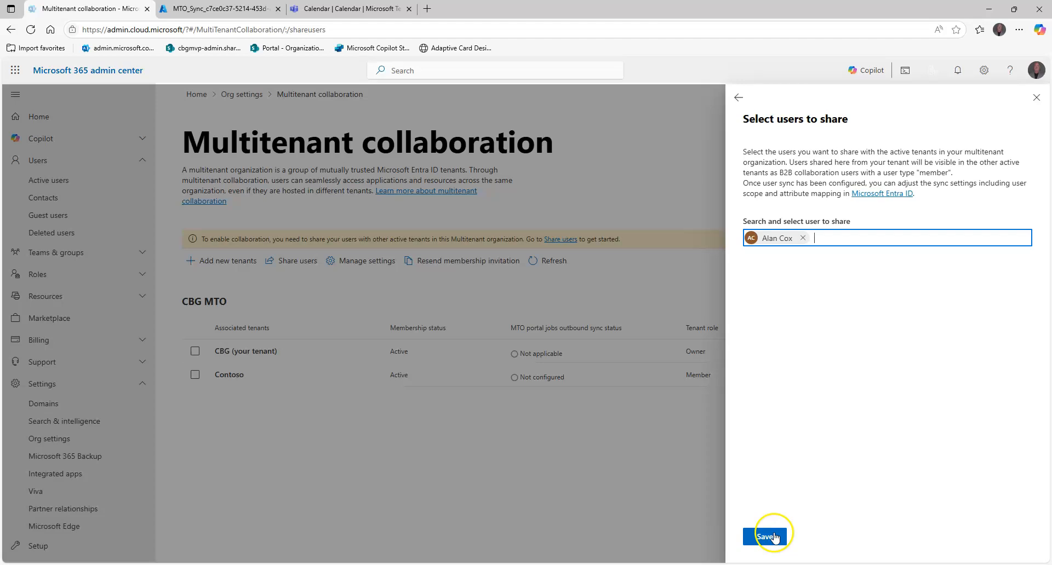
click(1036, 99)
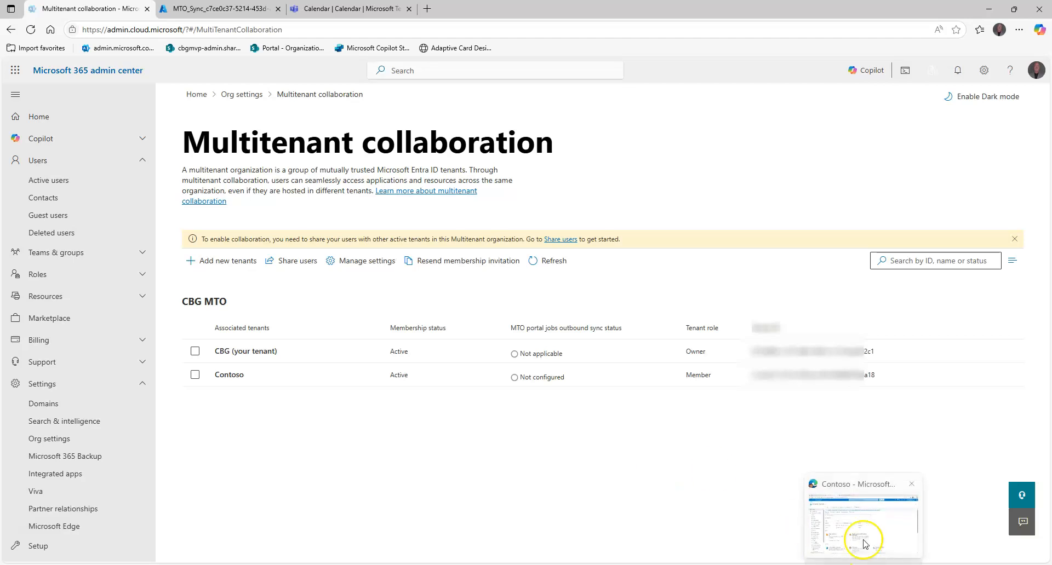
Check CBG's outbound sync status on Contoso's Multitenant collaboration page and return to CBG's browser window
click(869, 542)
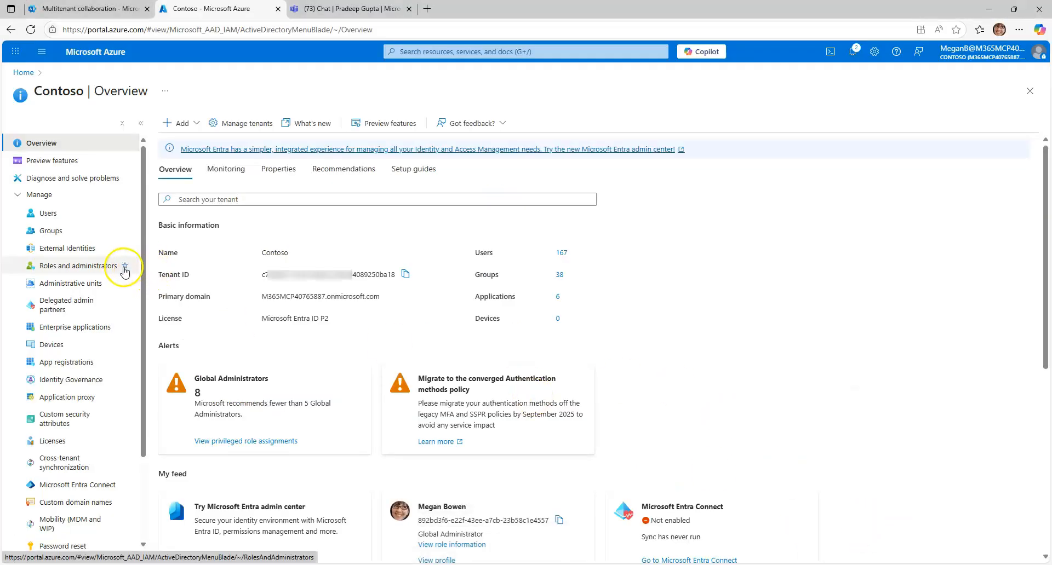
click(83, 9)
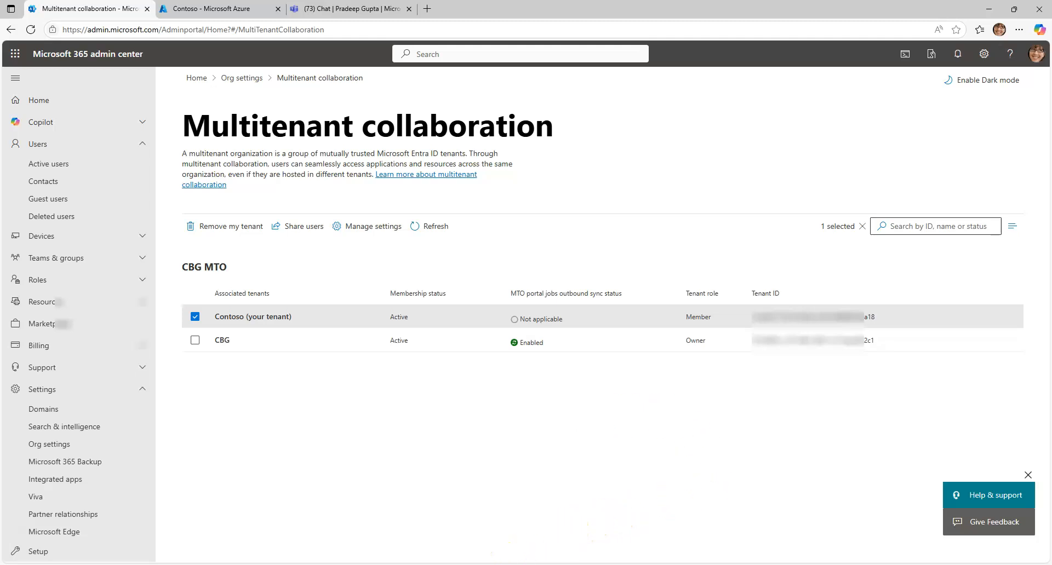
click(486, 517)
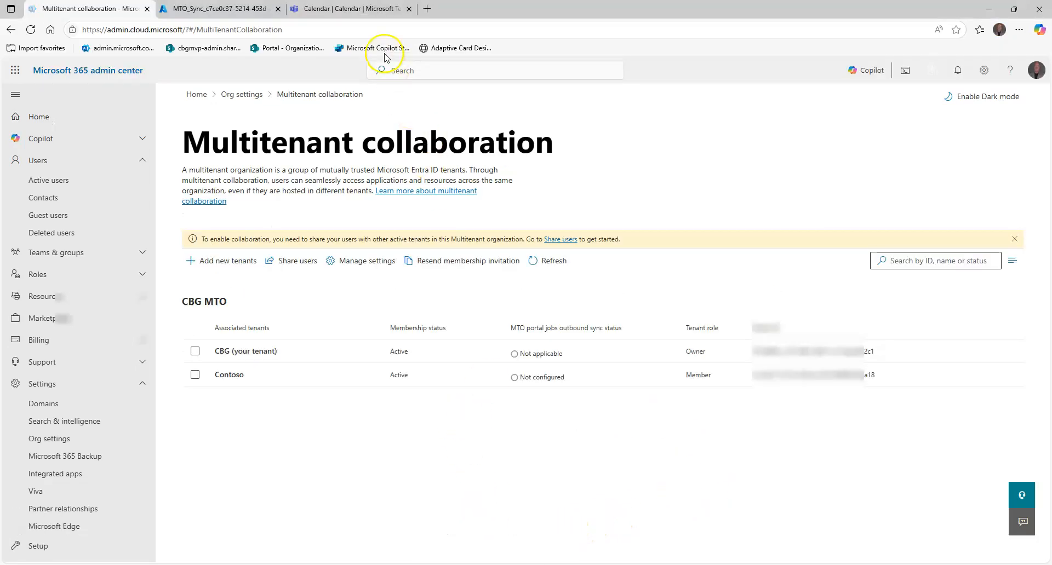
Search for a Contoso user as the recipient of a new chat in CBG's Teams, and clear the recipient
click(320, 9)
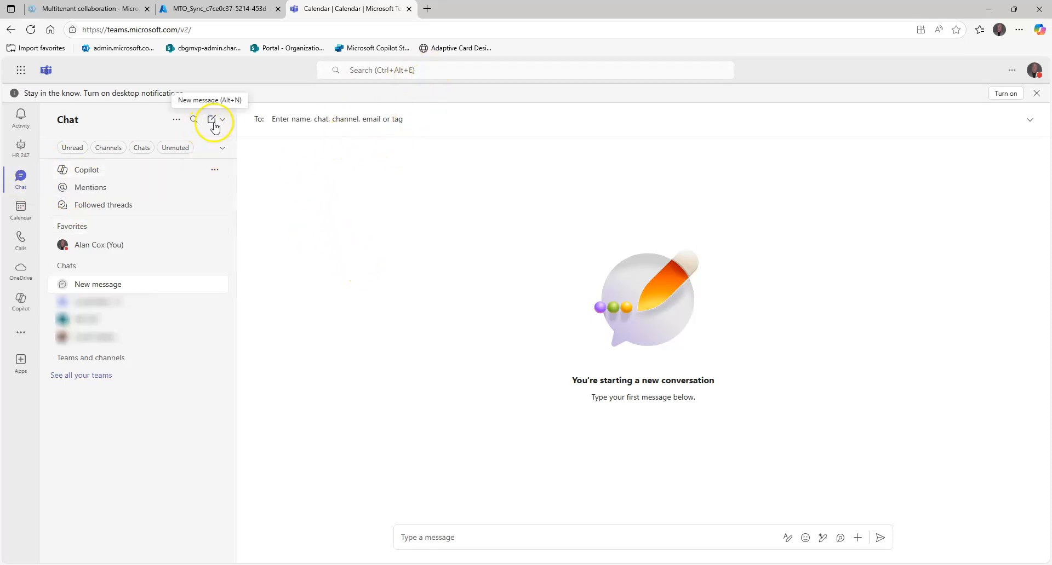
click(296, 126)
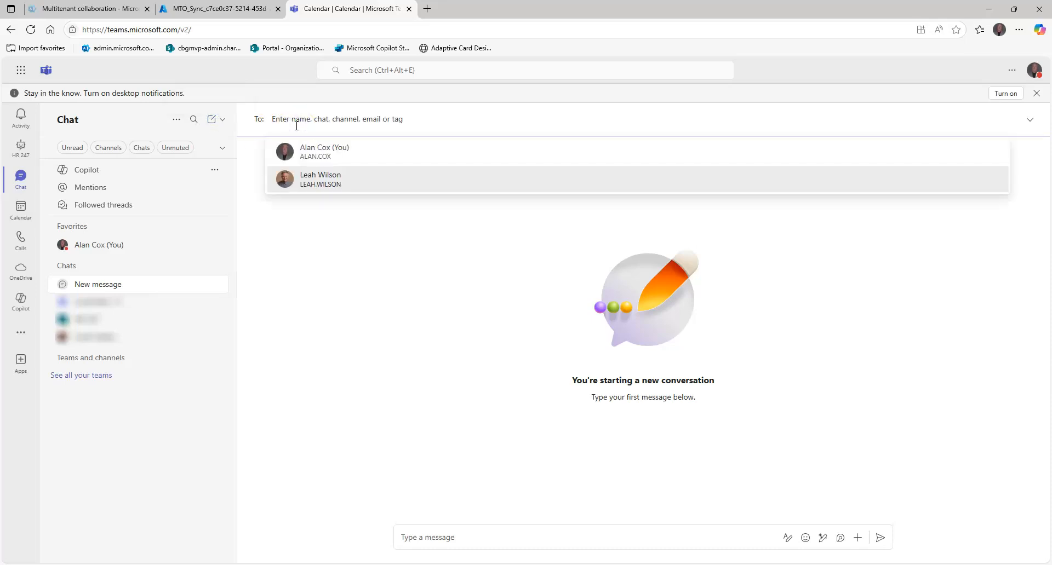
text(megan)
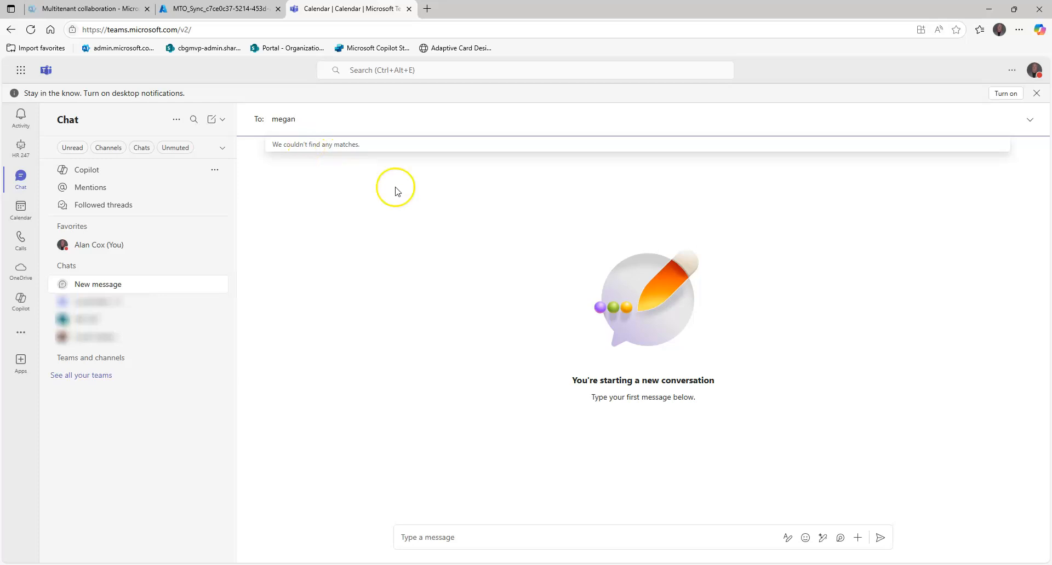
click(467, 269)
click(338, 125)
key(BackSpace)
click(314, 241)
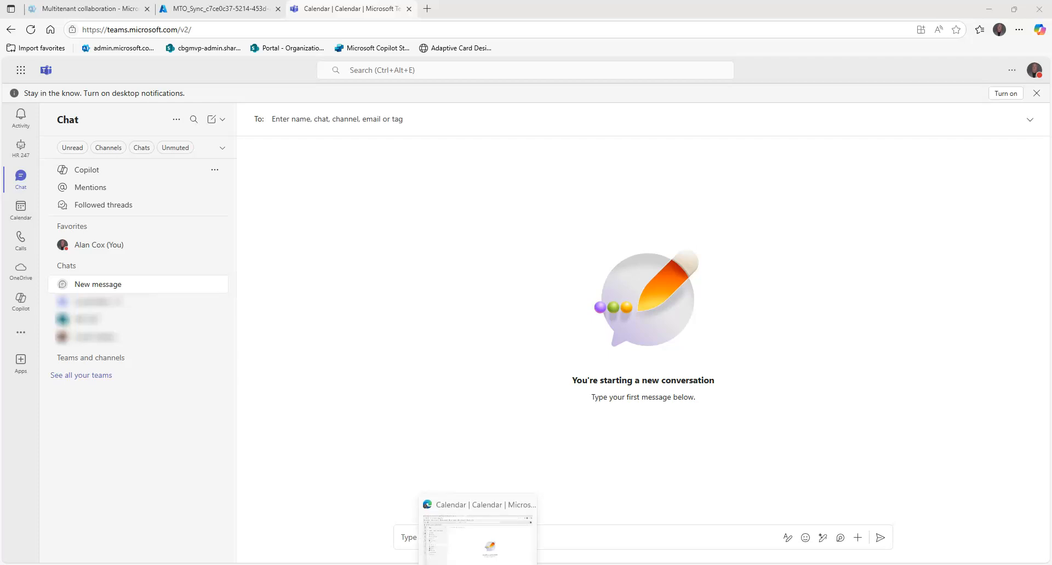
Return to CBG's Multitenant collaboration page and review the membership and outbound sync status of Contoso
click(487, 527)
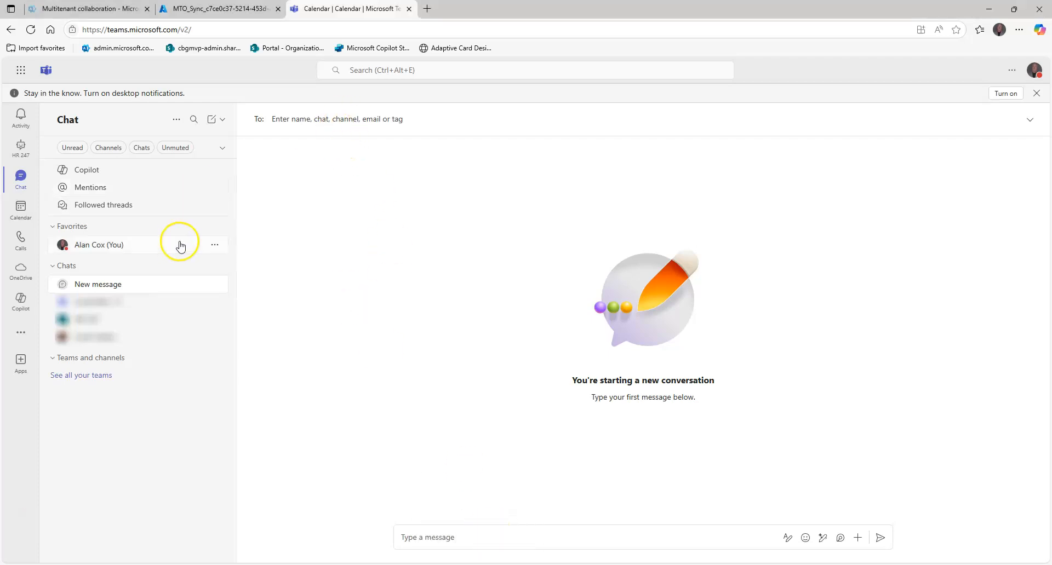
click(121, 8)
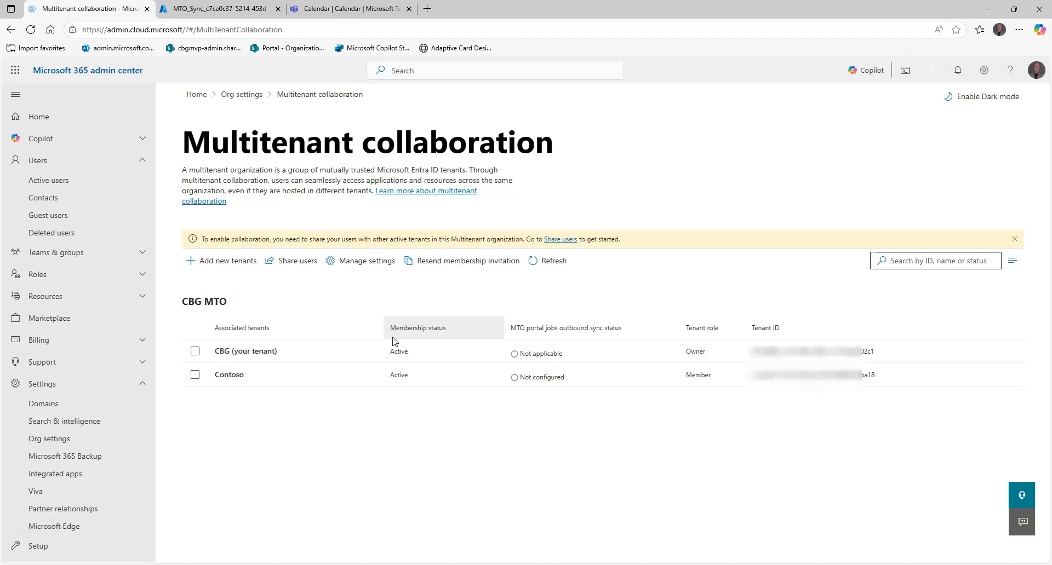
click(429, 385)
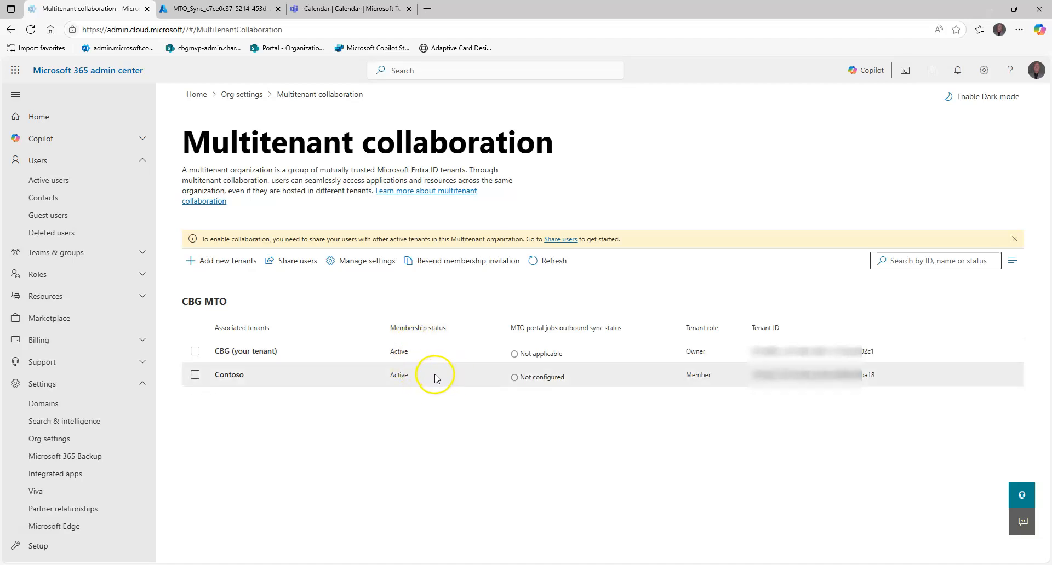